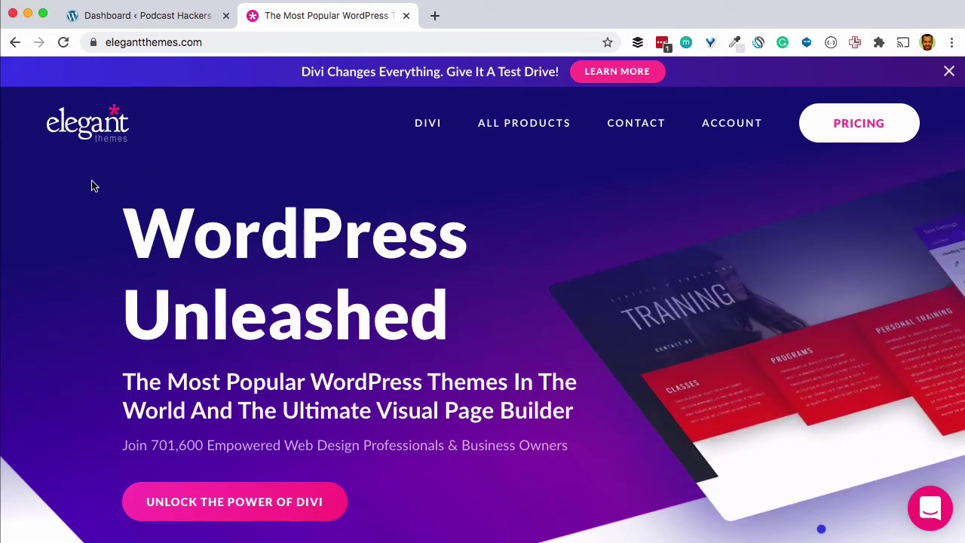
Switch to the WordPress dashboard and look over the Divi theme options and the installed podcast plugins.
left_click(93, 19)
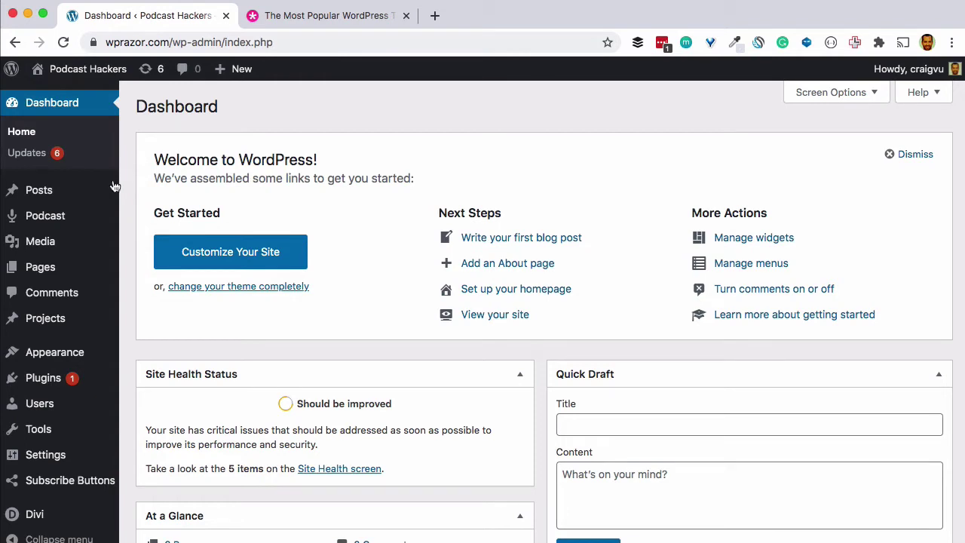
scroll(45, 316, "down", 3)
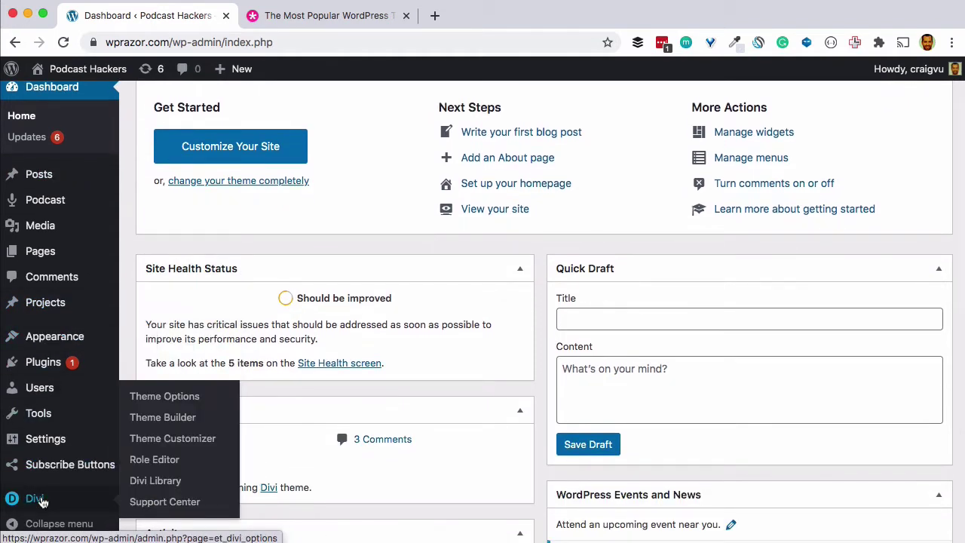
left_click(36, 499)
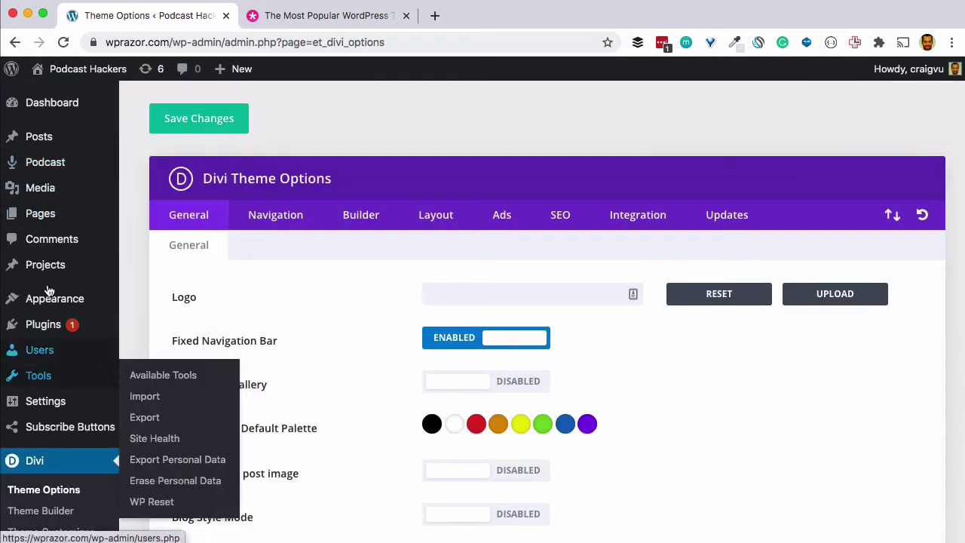
left_click(43, 325)
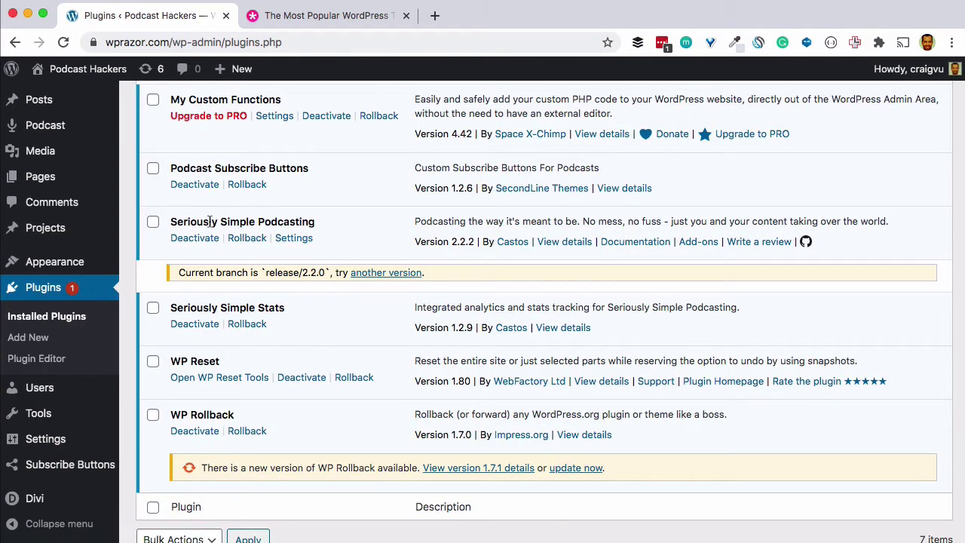
Enable the Divi Builder for the Podcast post type in the Divi theme options and save the changes.
mouse_move(37, 498)
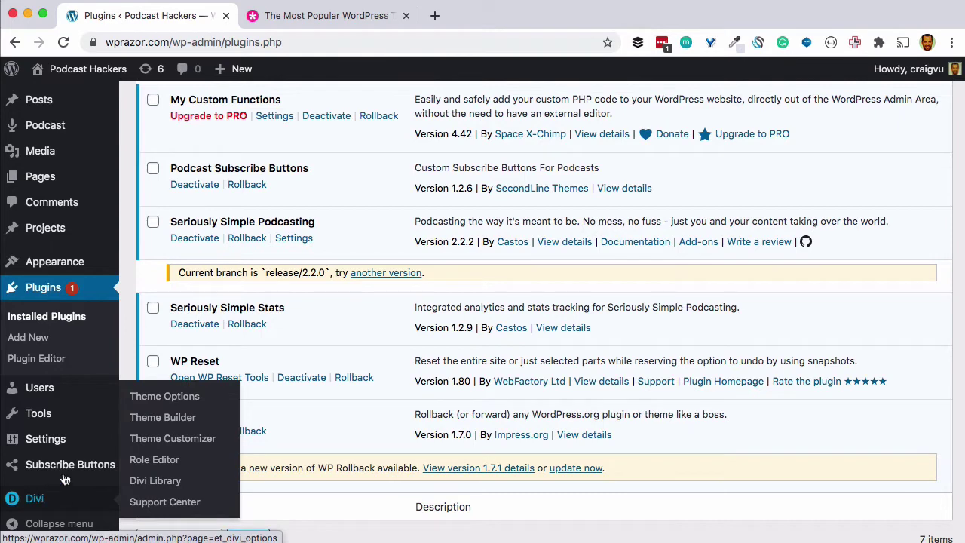
left_click(168, 397)
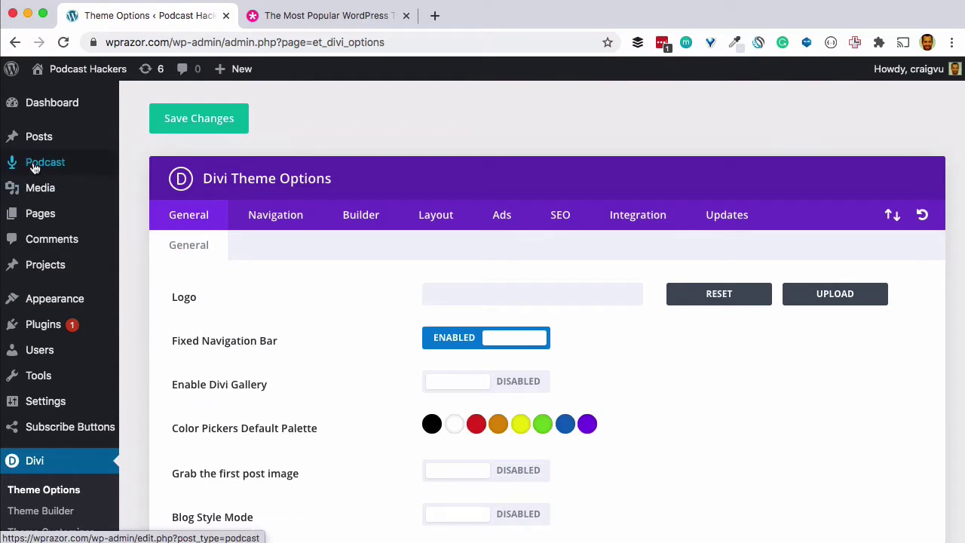
mouse_move(32, 162)
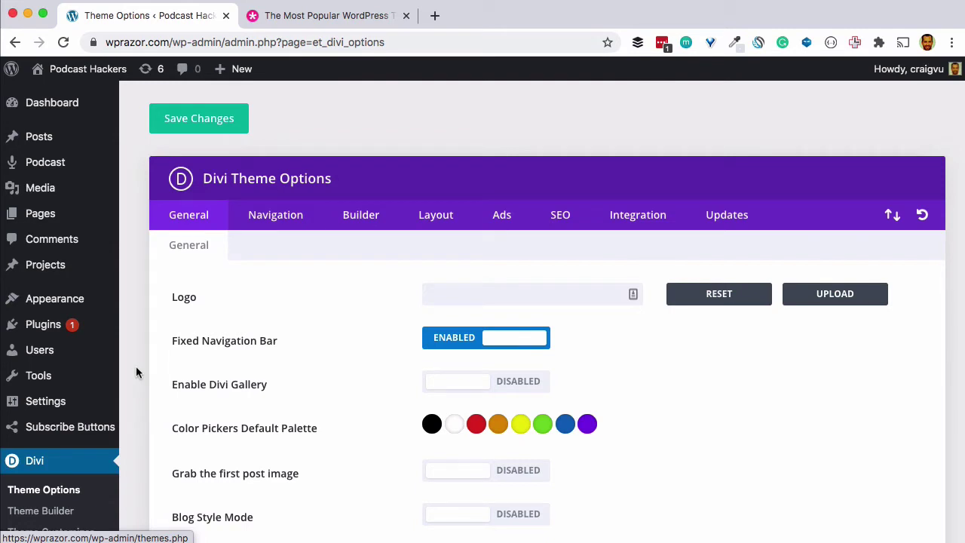
left_click(347, 214)
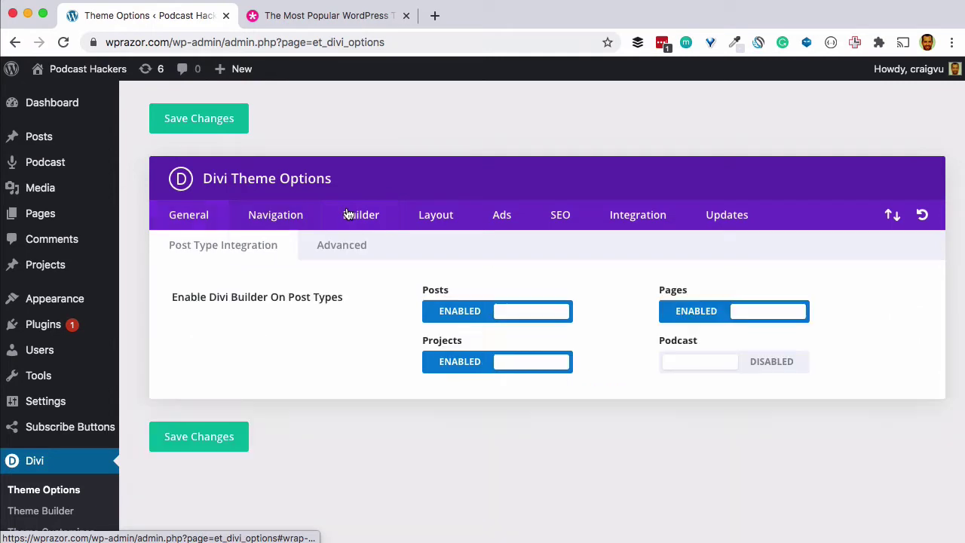
left_click(724, 362)
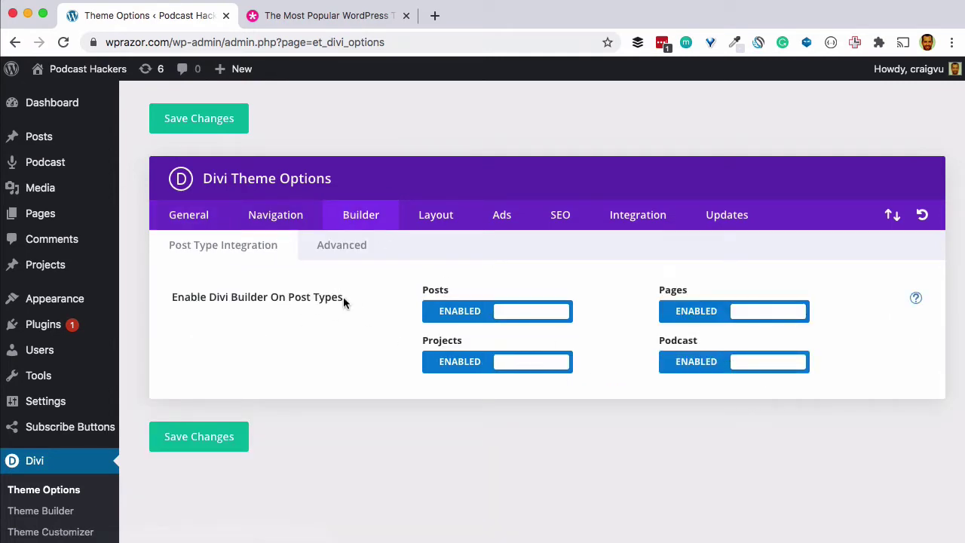
left_click(202, 437)
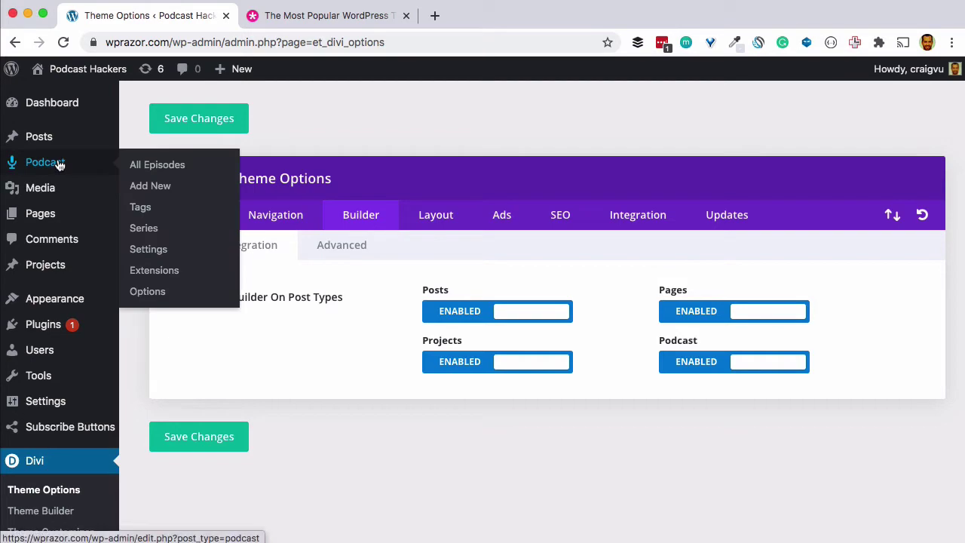
Review the general podcast settings, from post types and media player options to player colours, and save them.
left_click(149, 248)
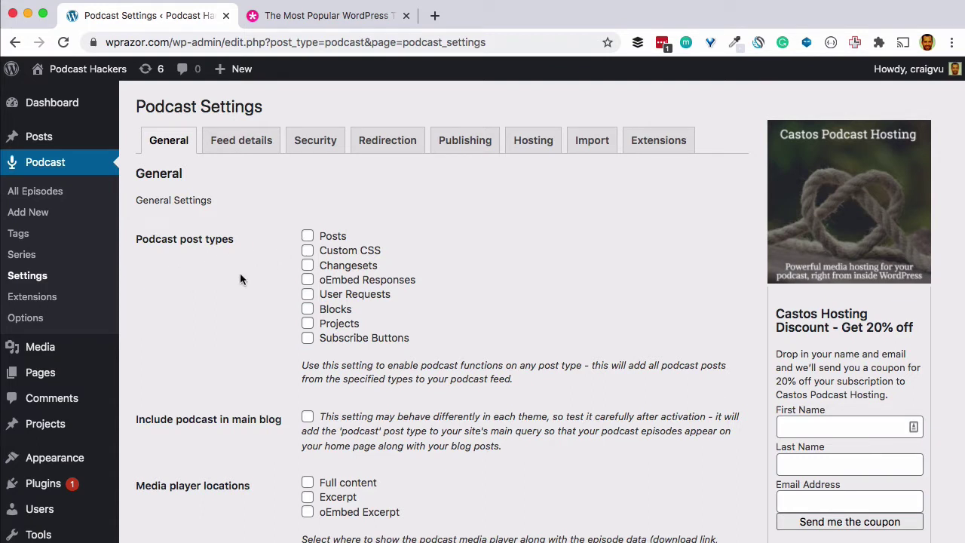
scroll(224, 279, "down", 5)
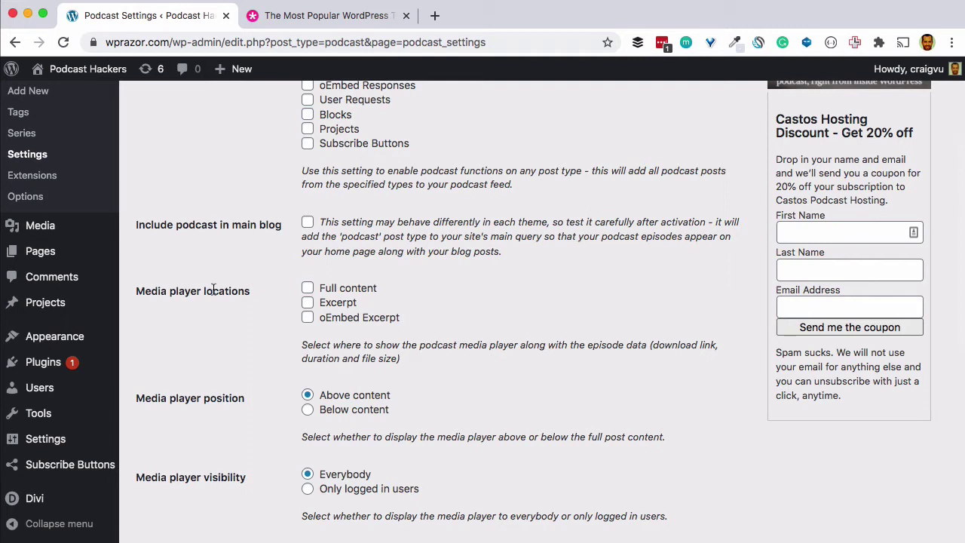
scroll(202, 440, "down", 1)
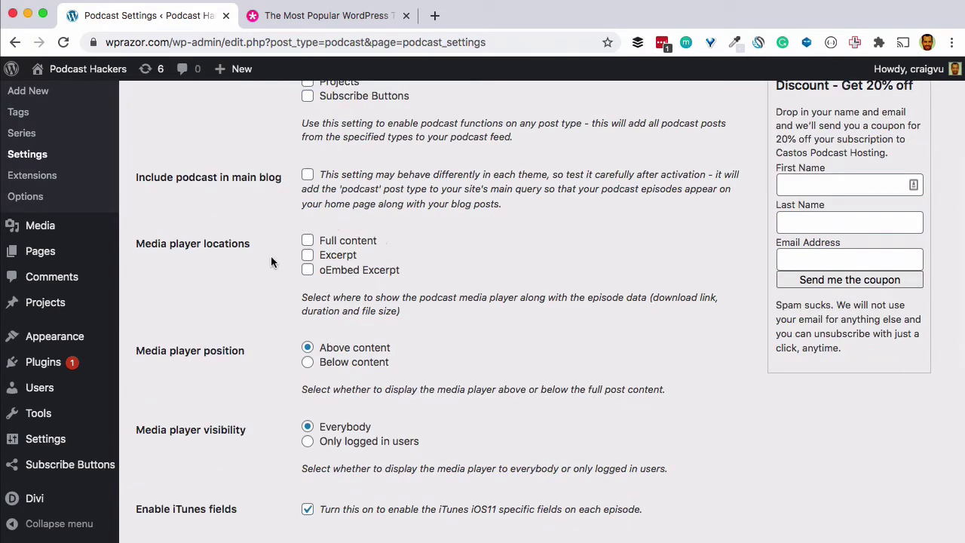
scroll(265, 271, "down", 5)
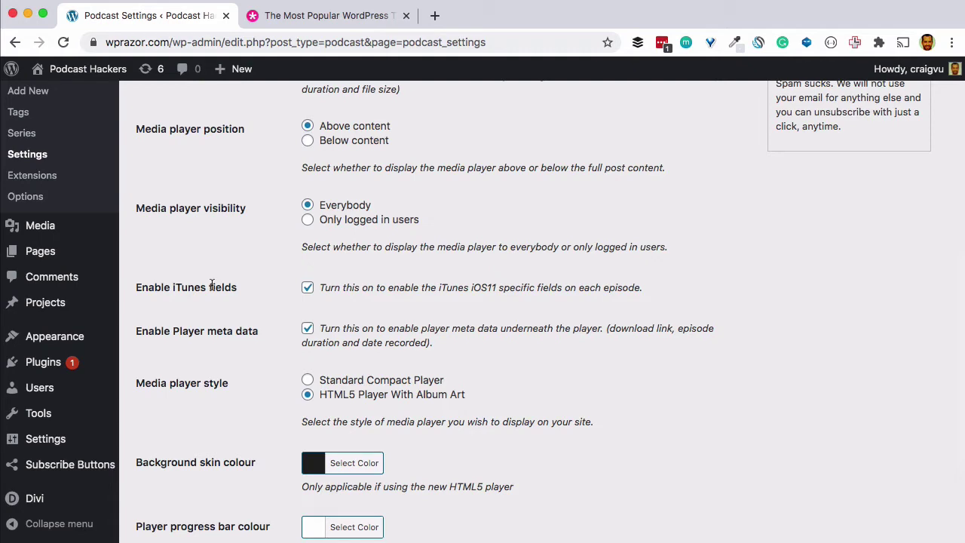
scroll(212, 285, "down", 3)
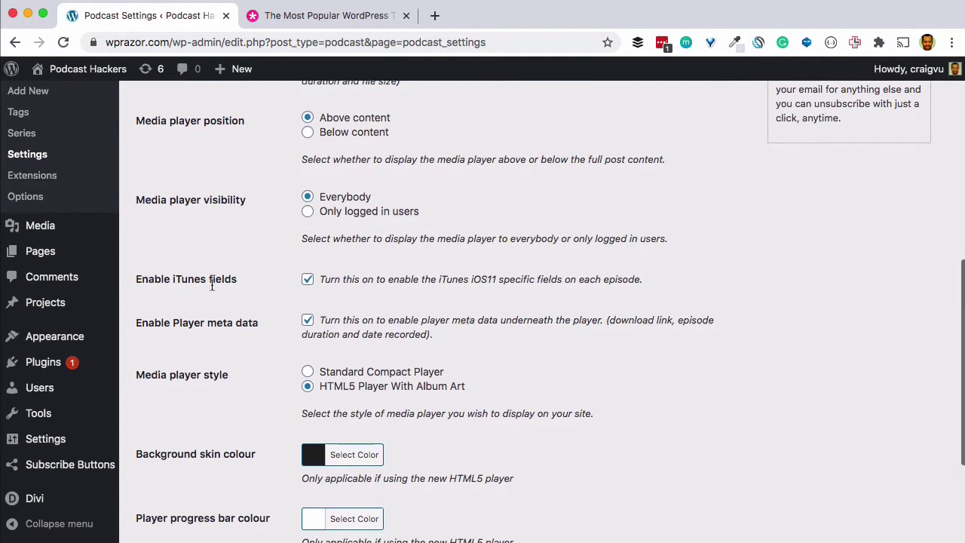
scroll(212, 285, "down", 2)
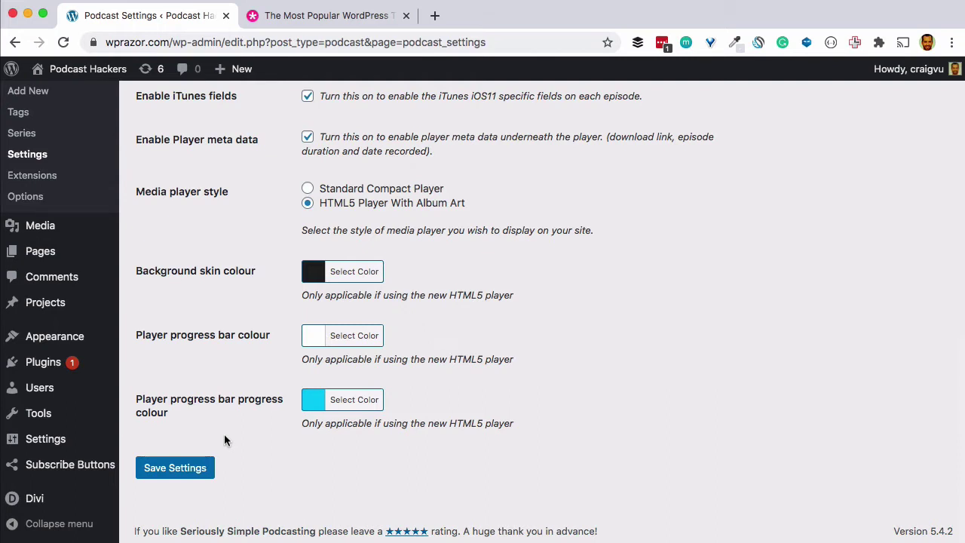
left_click(181, 467)
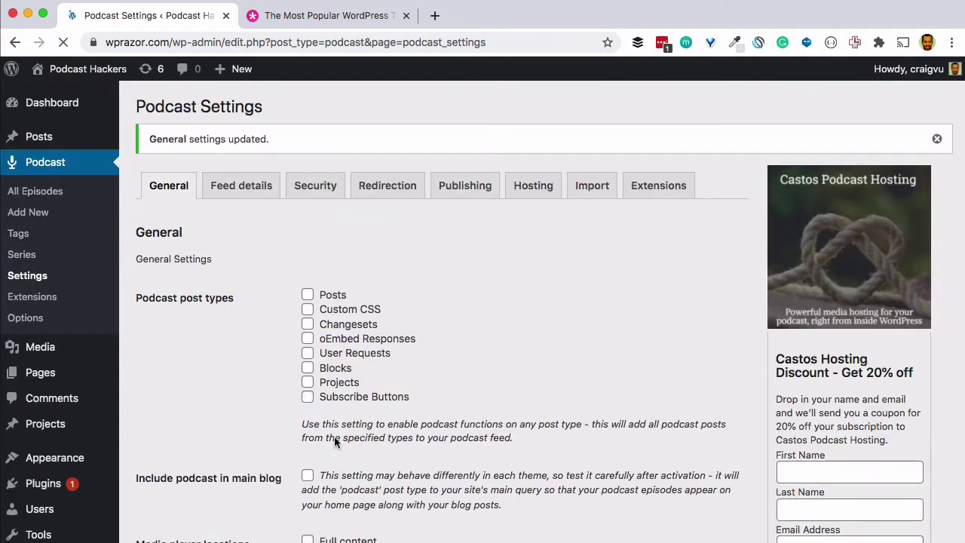
Change the podcast title in the feed details to "Setting up my website using Divi".
left_click(226, 191)
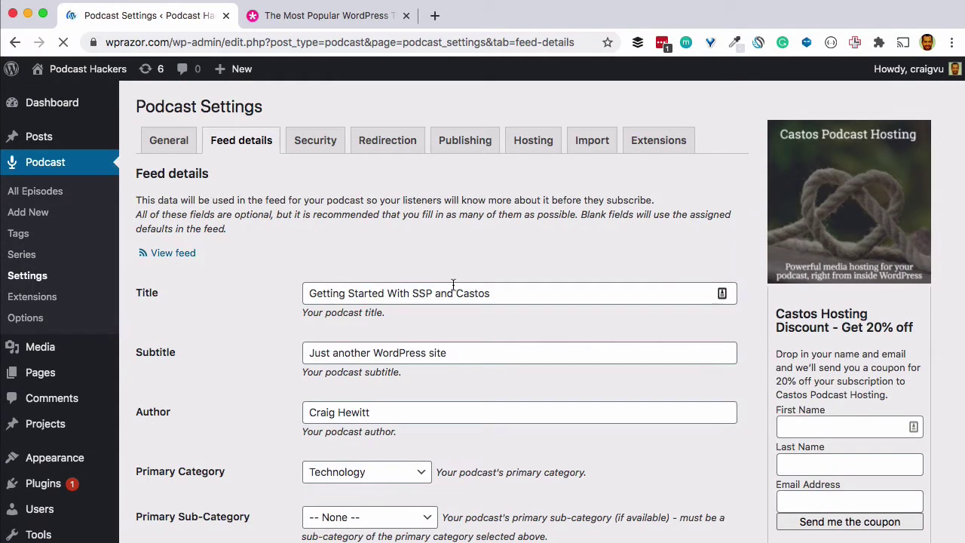
triple_click(453, 284)
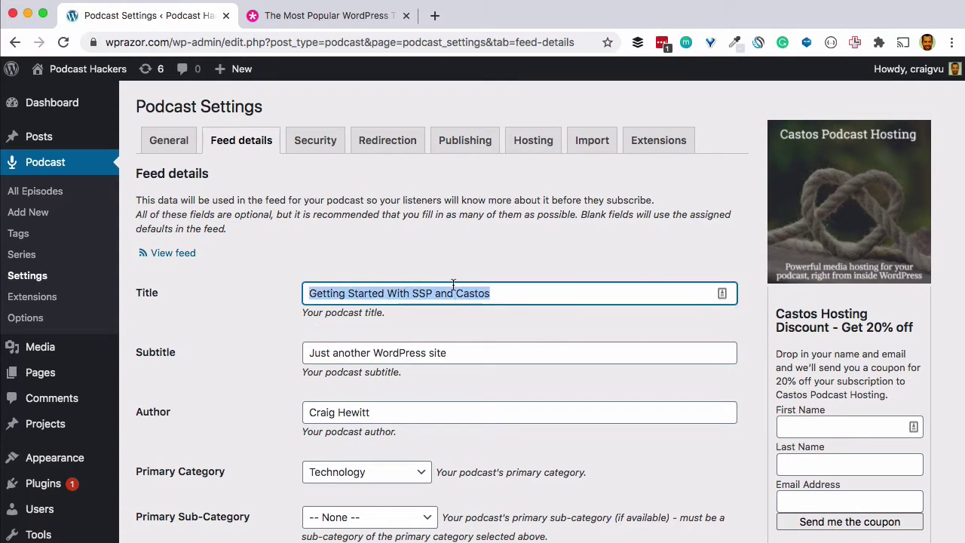
type("Setting up my website using Divi")
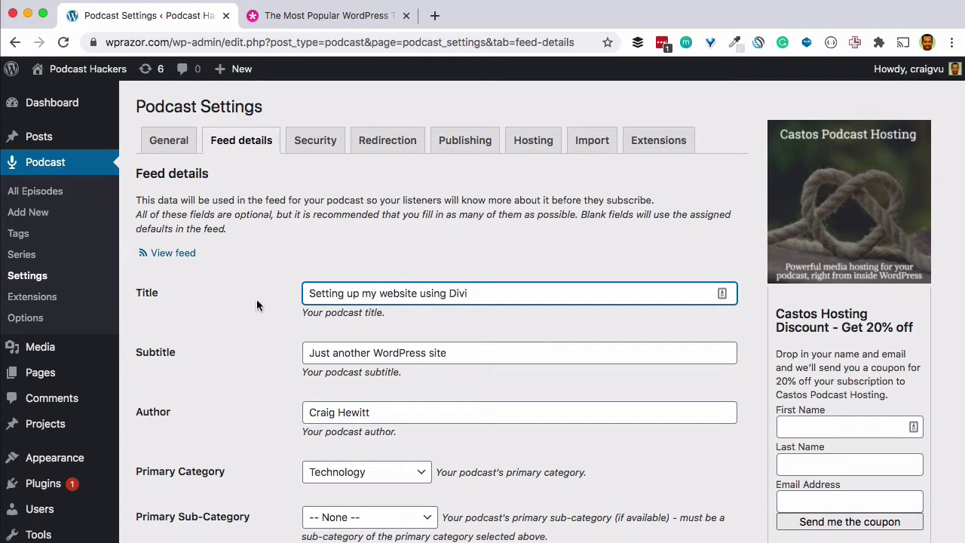
Review the remaining feed details, including categories, description, cover image, owner and feed options, and save the settings.
scroll(210, 306, "down", 7)
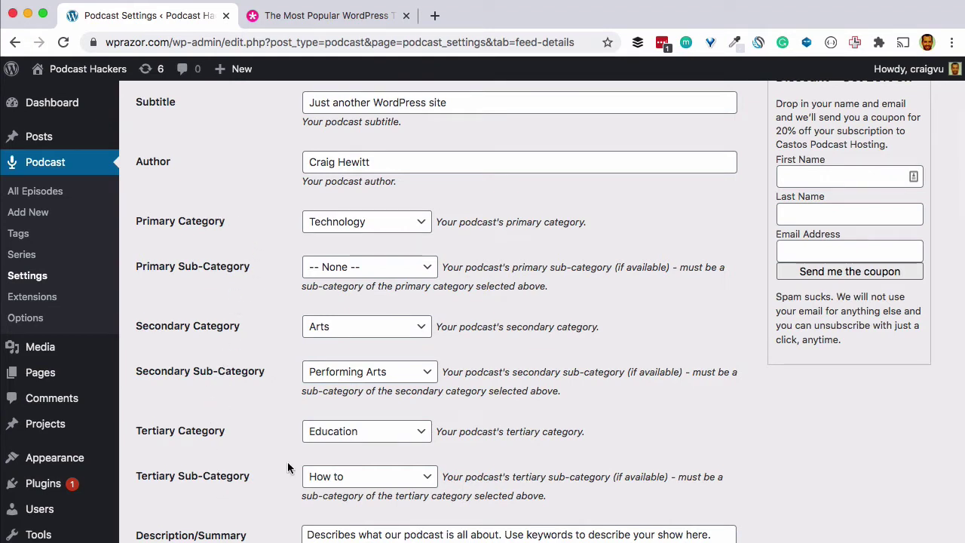
scroll(287, 462, "down", 5)
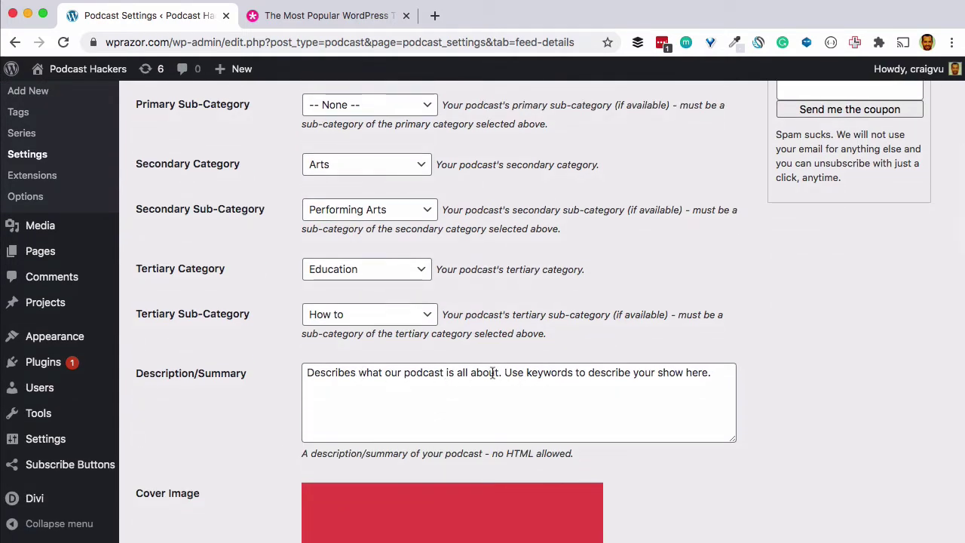
scroll(206, 386, "down", 7)
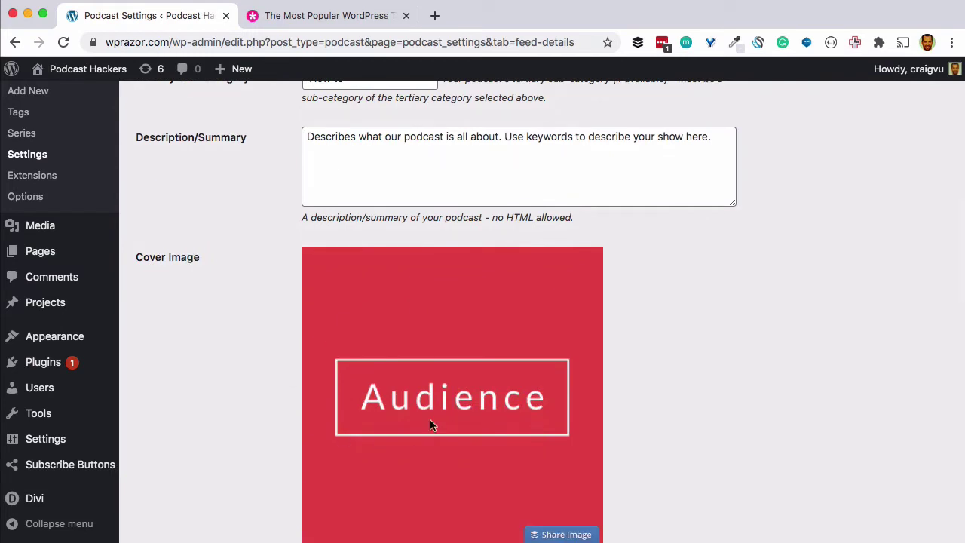
scroll(229, 252, "down", 10)
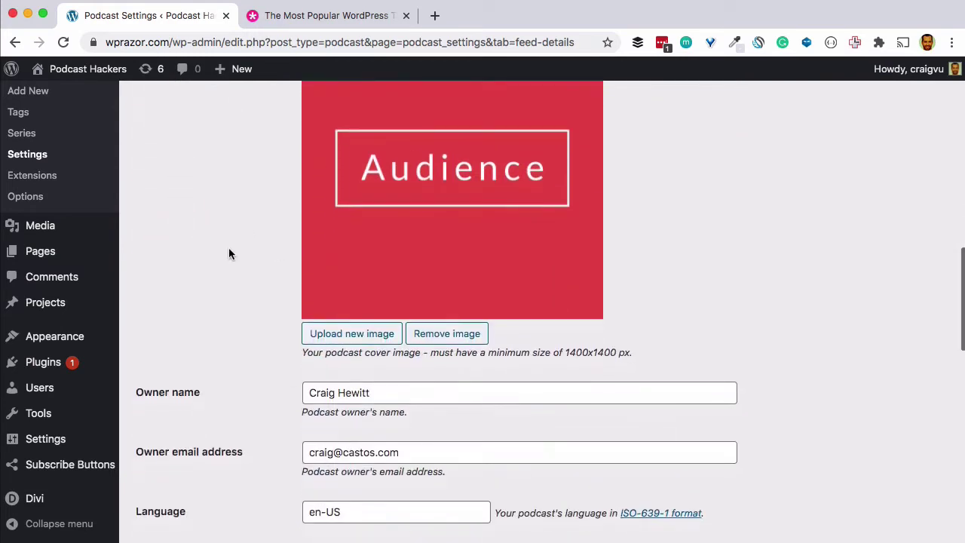
scroll(308, 272, "down", 4)
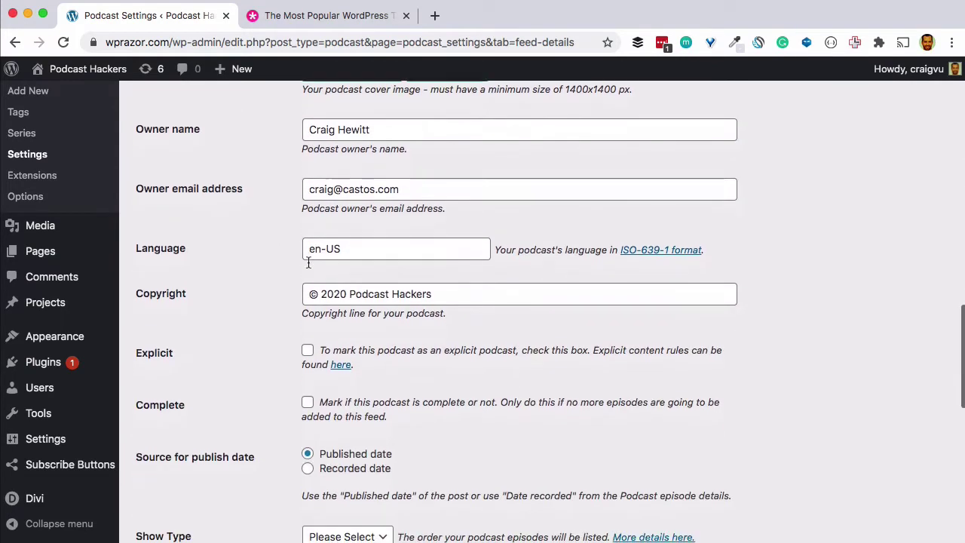
scroll(227, 241, "down", 3)
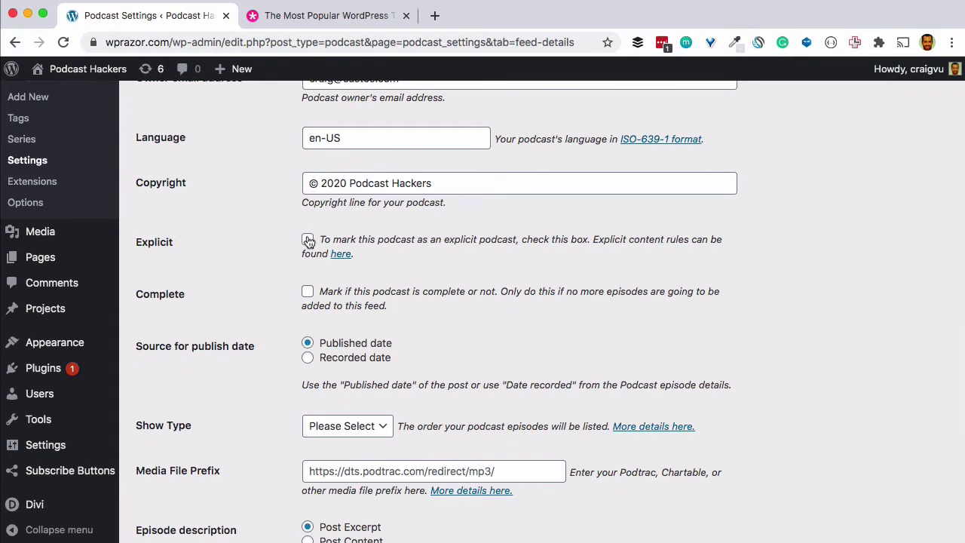
scroll(233, 255, "down", 2)
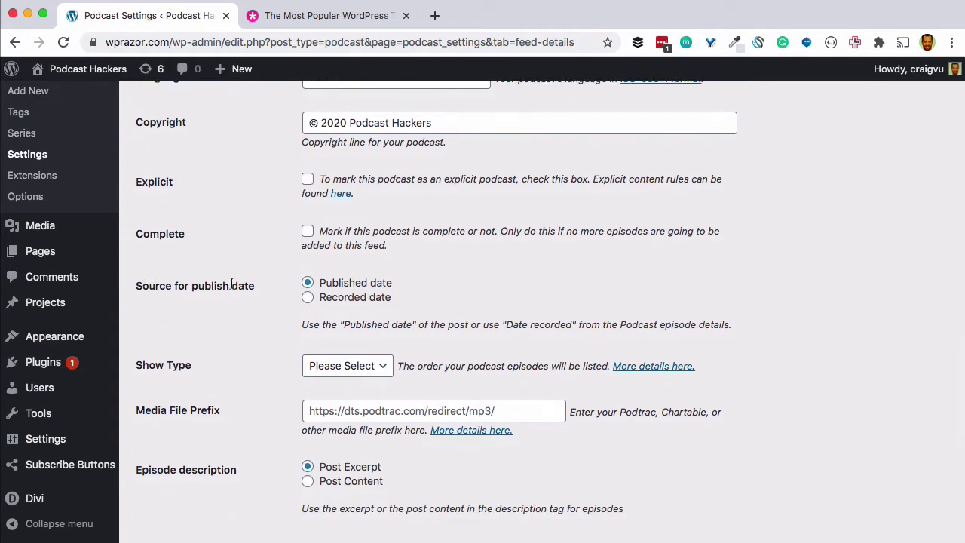
scroll(202, 276, "down", 1)
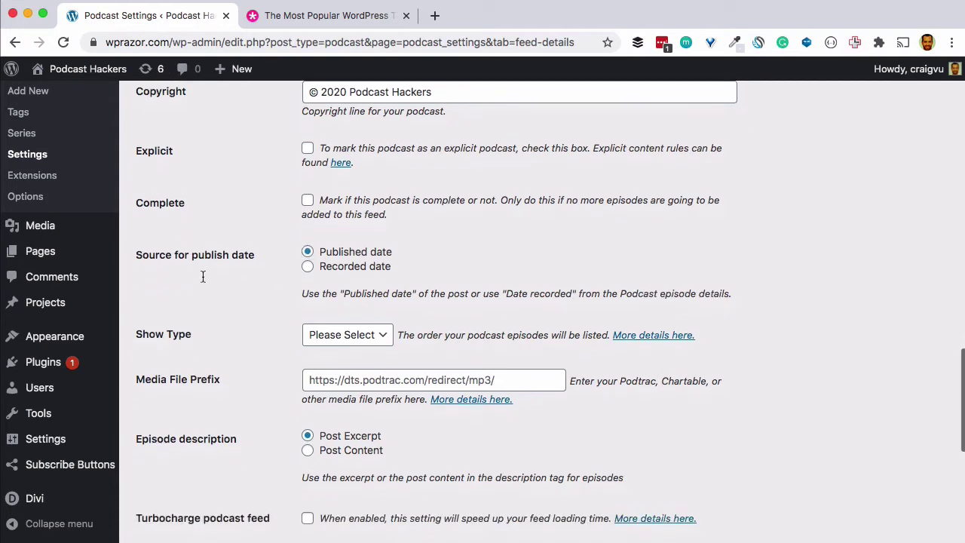
scroll(211, 340, "down", 3)
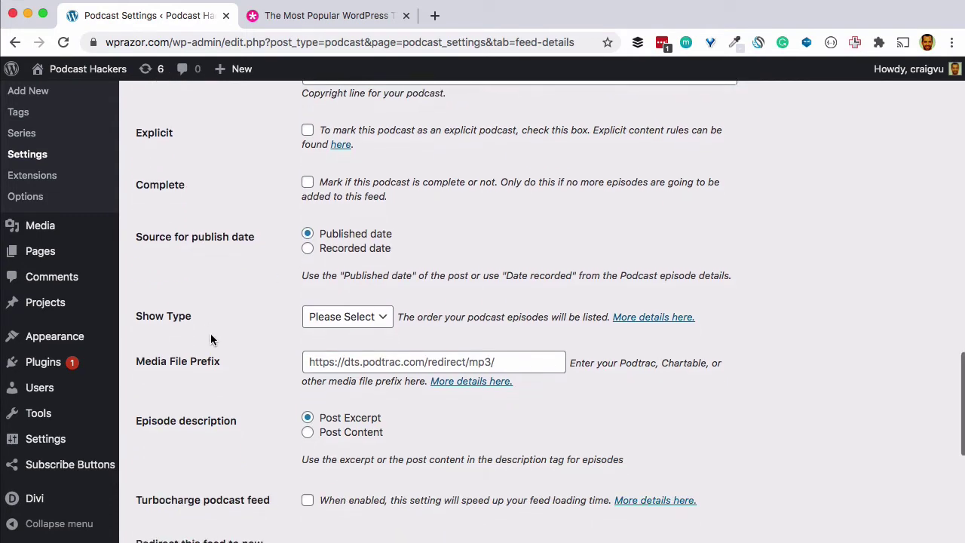
scroll(211, 339, "down", 6)
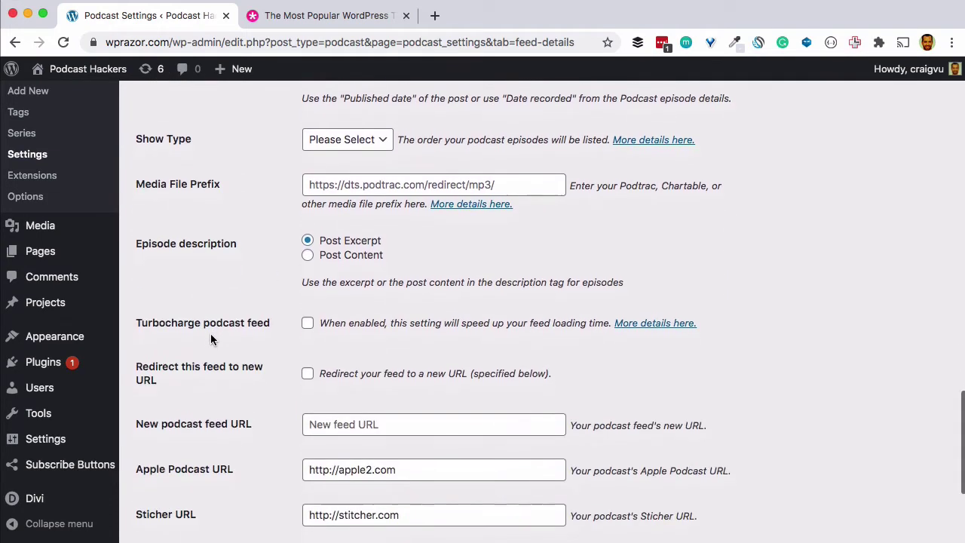
left_click(175, 503)
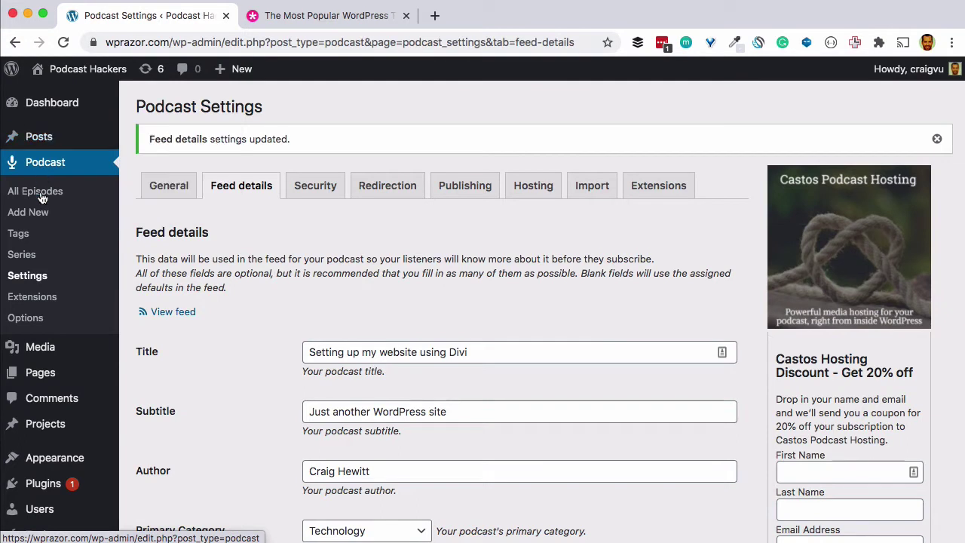
Create a new podcast episode and title it "Episode 1: The Phantom Menace".
left_click(43, 217)
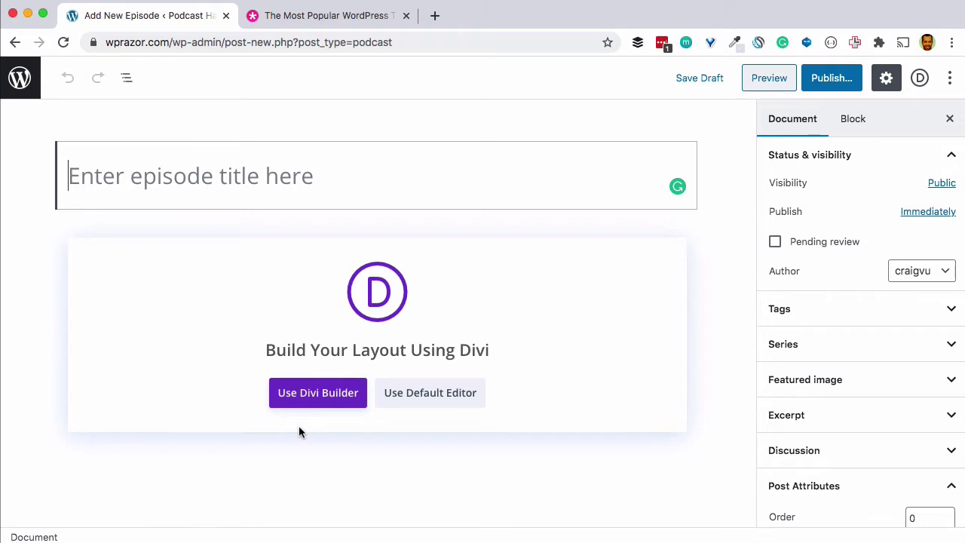
type("Episode 1: ")
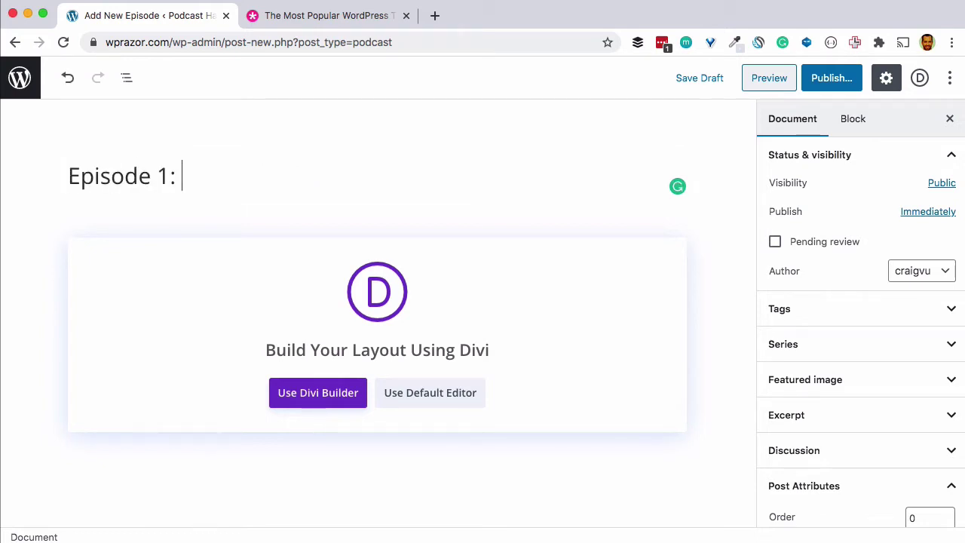
type("The Phantom M")
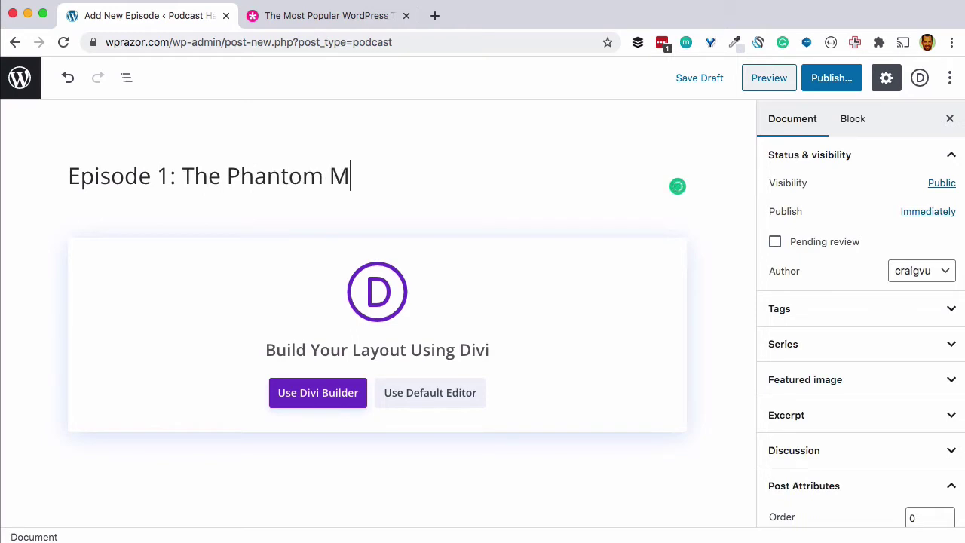
type("enace")
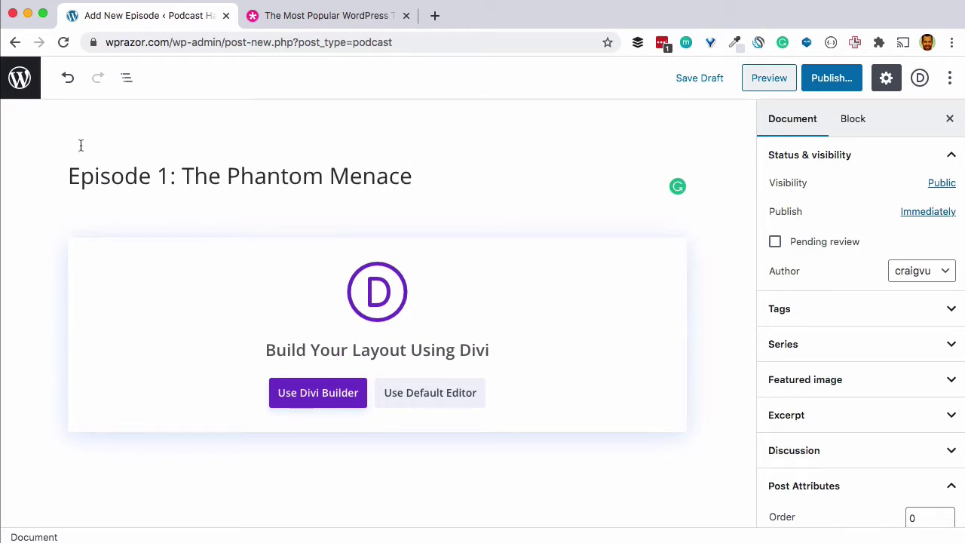
Start building the episode with the Divi Builder from a premade layout and search the layout library for "podcast".
left_click(327, 405)
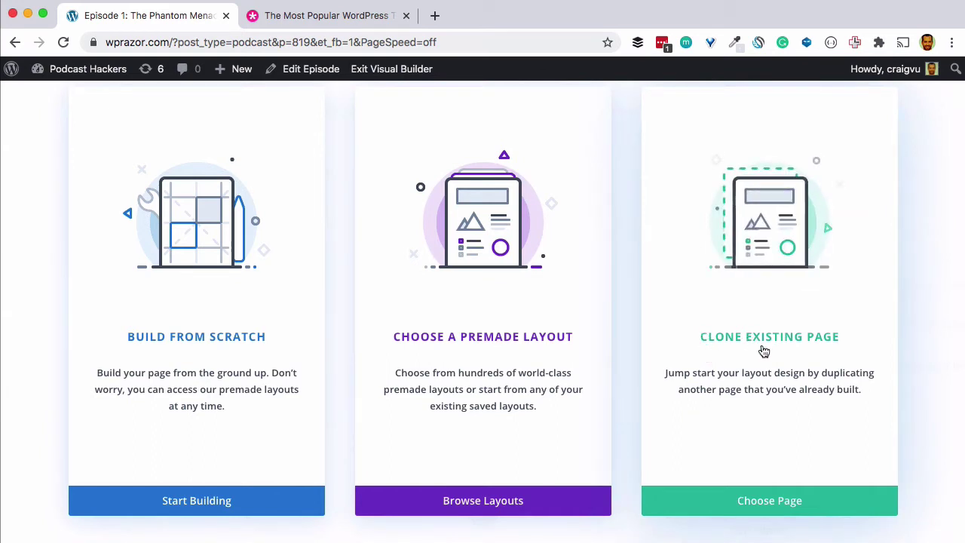
left_click(483, 500)
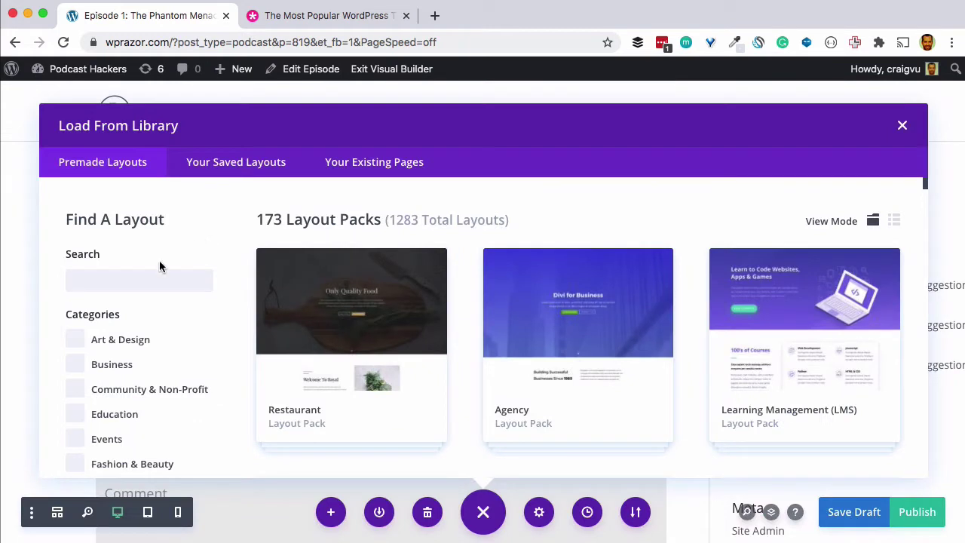
left_click(142, 277)
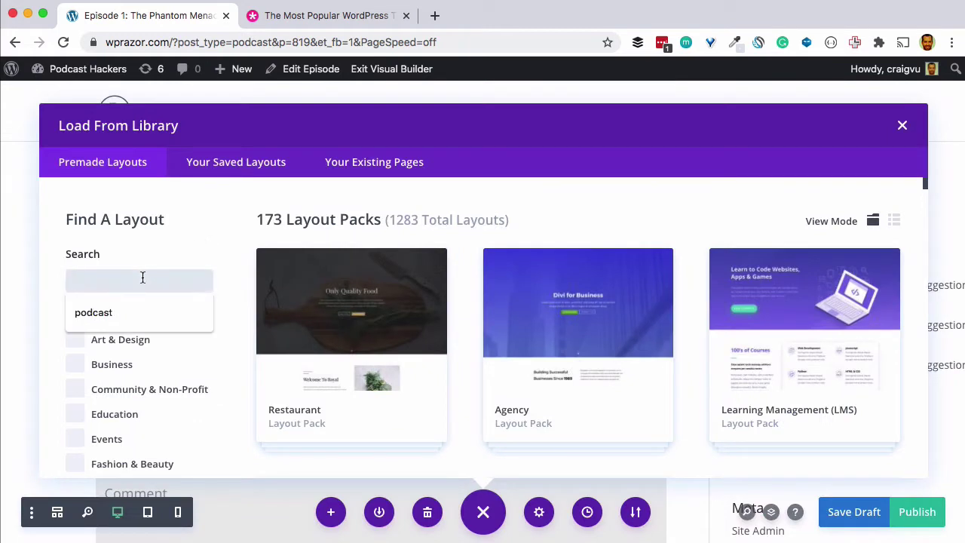
left_click(123, 311)
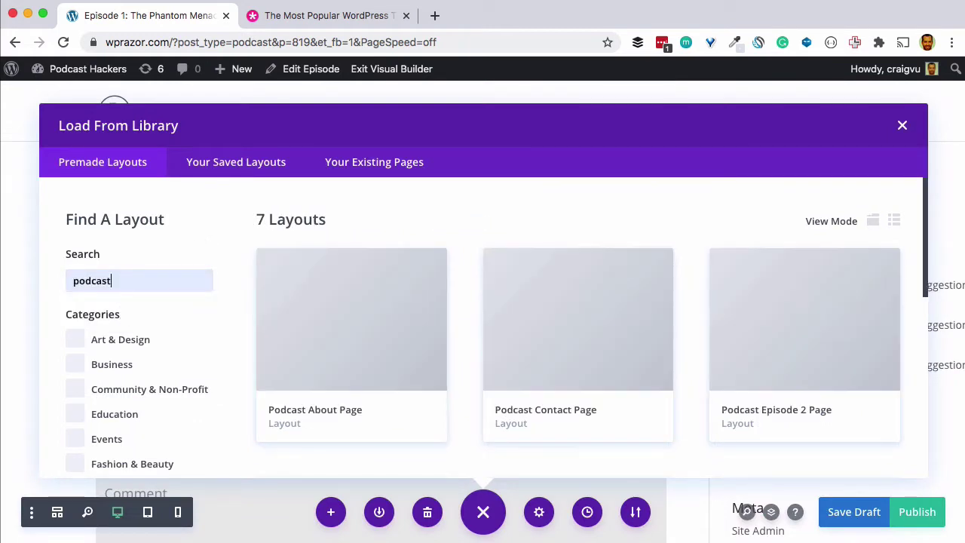
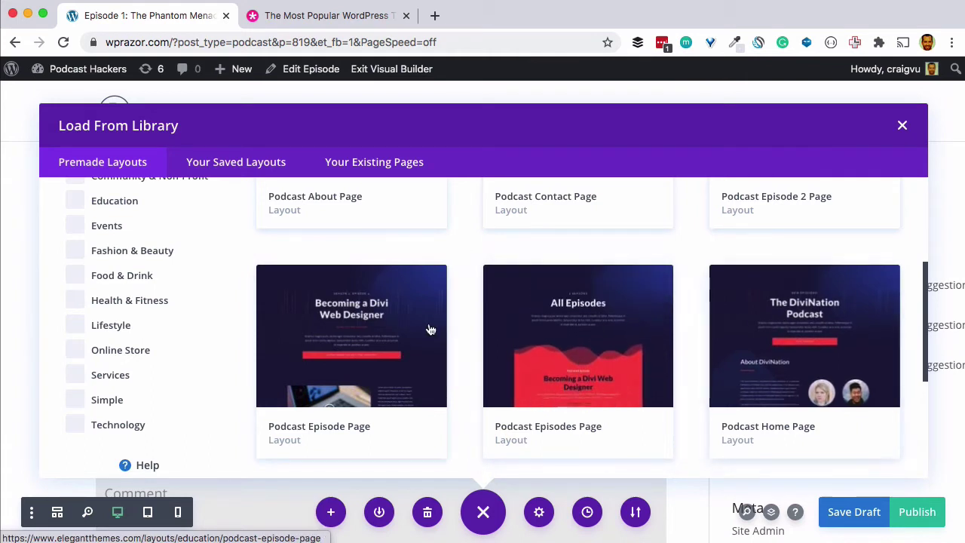
Open the Podcast Episode Page layout and examine its live demo, including the header, video, audio player and details sections.
scroll(392, 332, "up", 1)
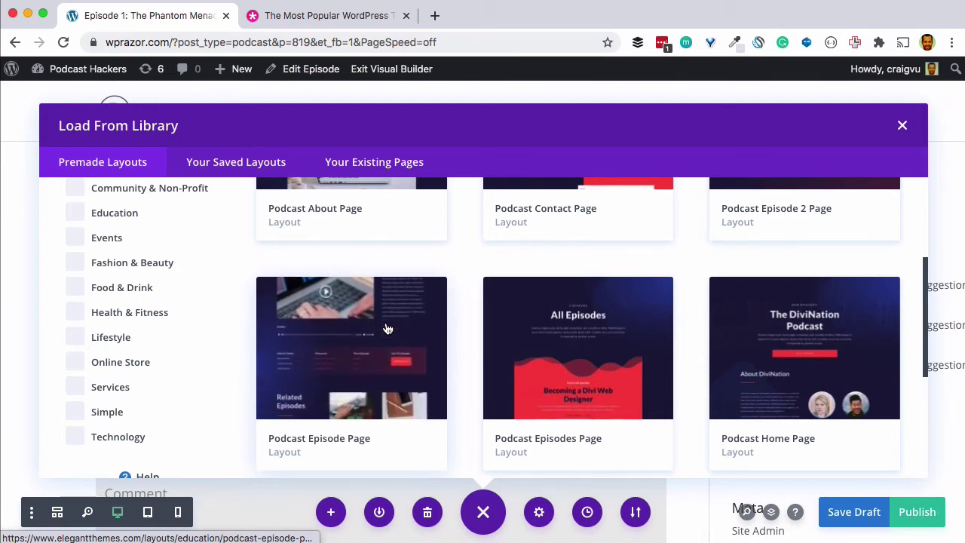
left_click(387, 328)
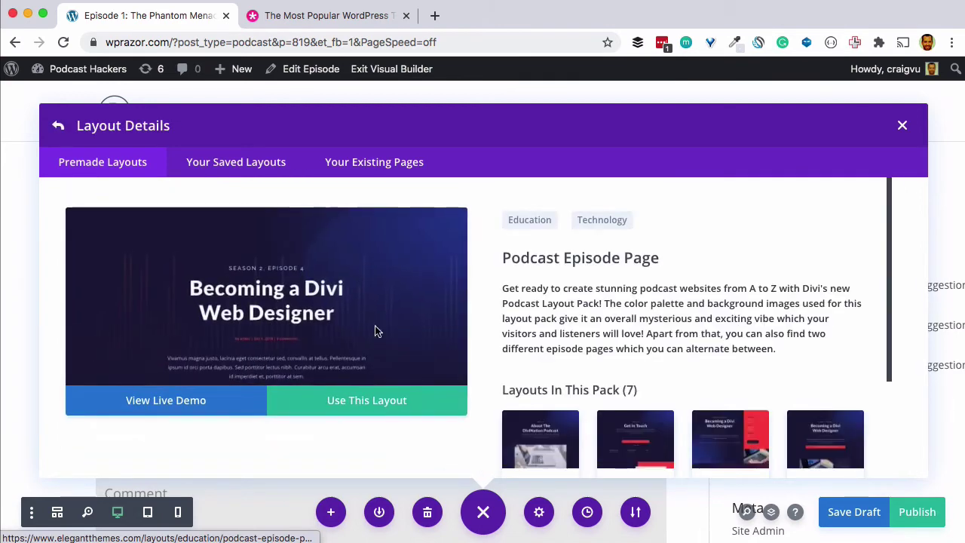
left_click(152, 400)
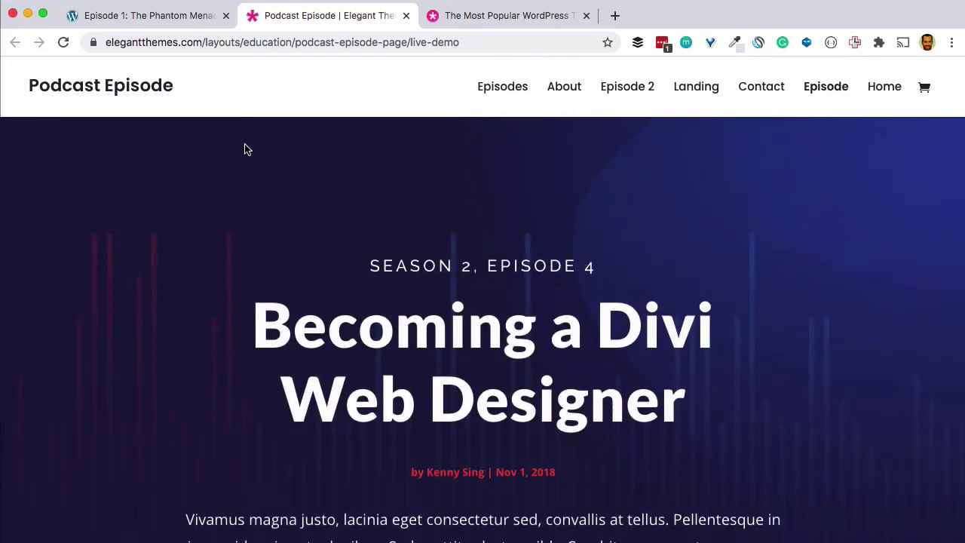
scroll(245, 149, "down", 10)
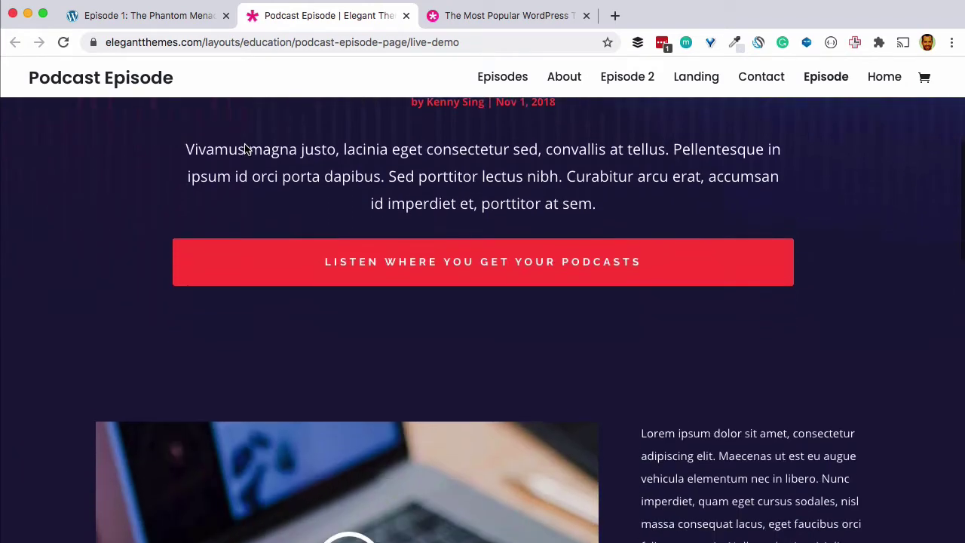
scroll(245, 147, "down", 7)
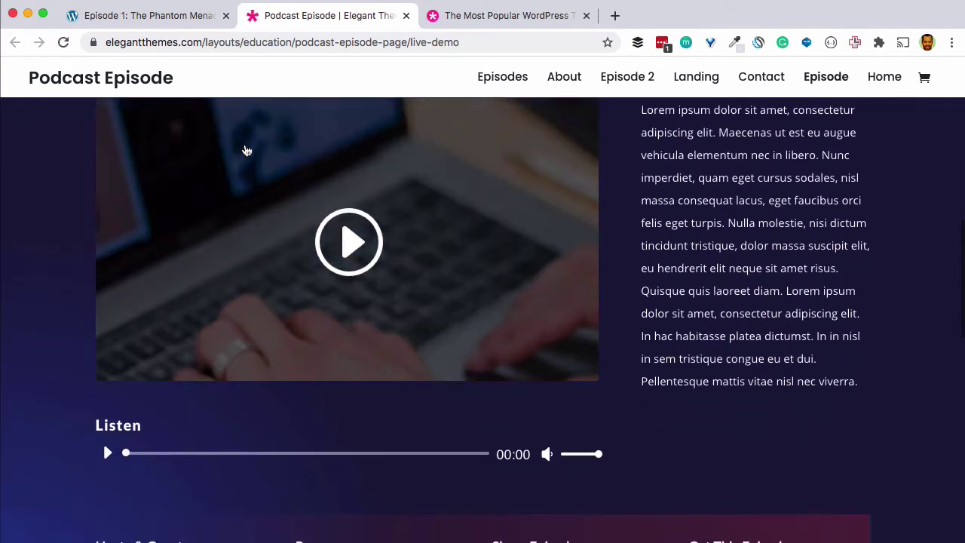
scroll(244, 149, "down", 4)
scroll(108, 317, "up", 8)
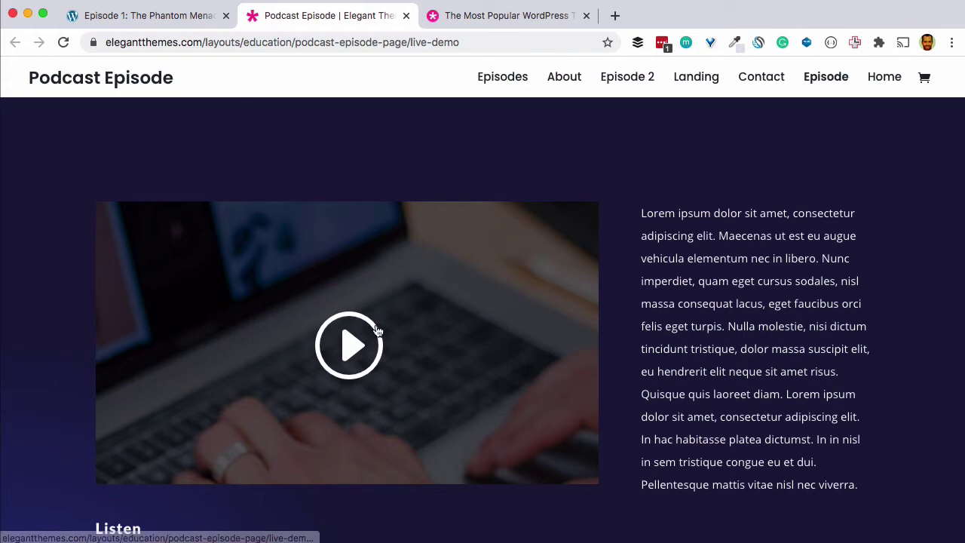
scroll(378, 333, "down", 3)
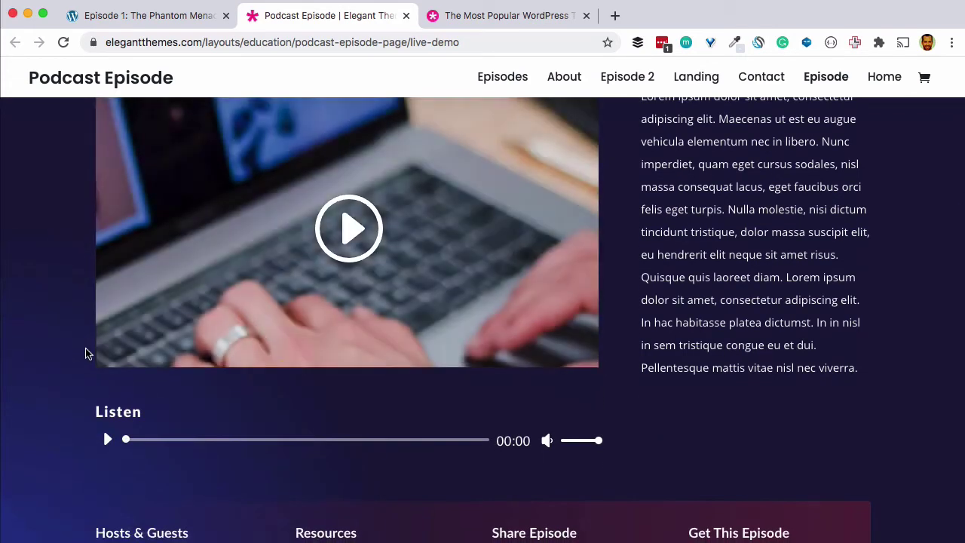
left_click(172, 23)
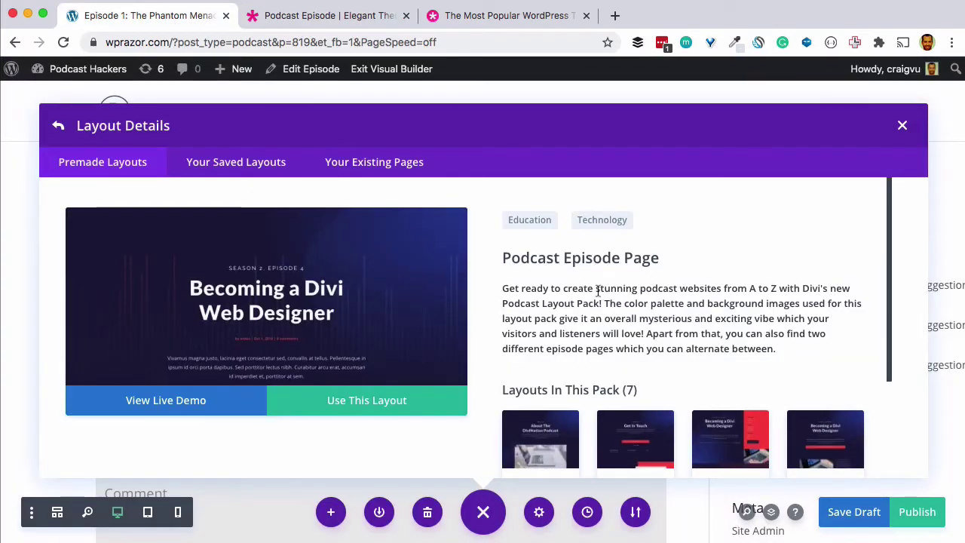
scroll(598, 290, "down", 3)
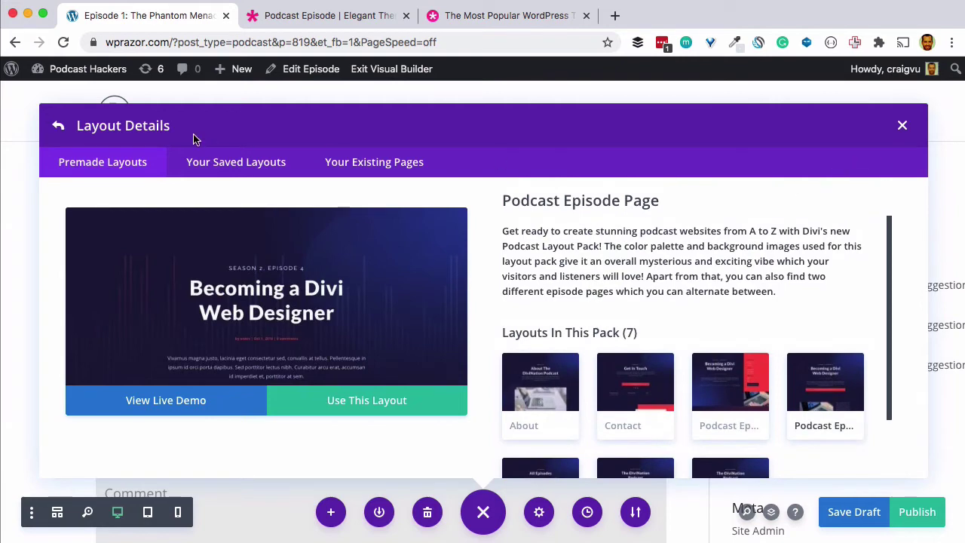
Examine the live demo of the Podcast Episode 2 Page layout from header to related episodes, and close both demo pages.
left_click(58, 126)
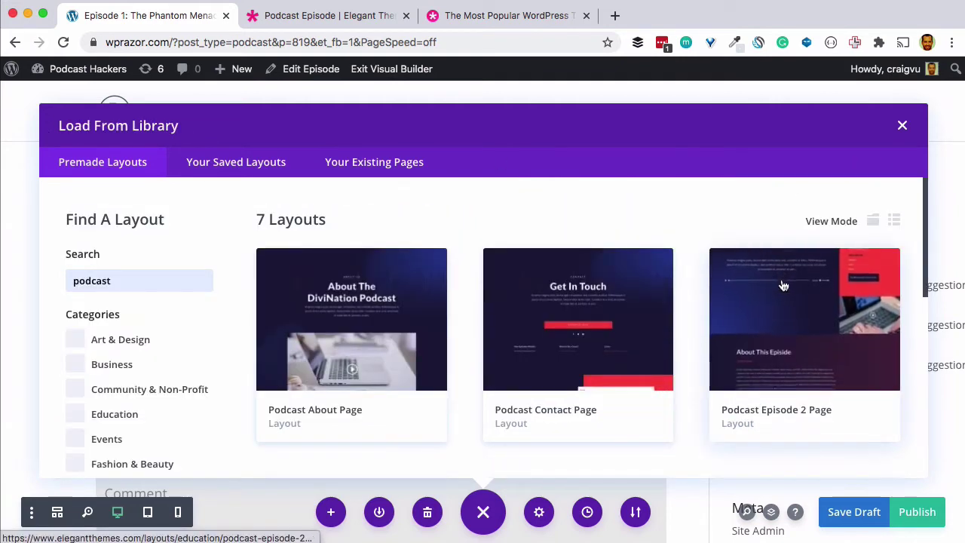
left_click(785, 281)
left_click(163, 402)
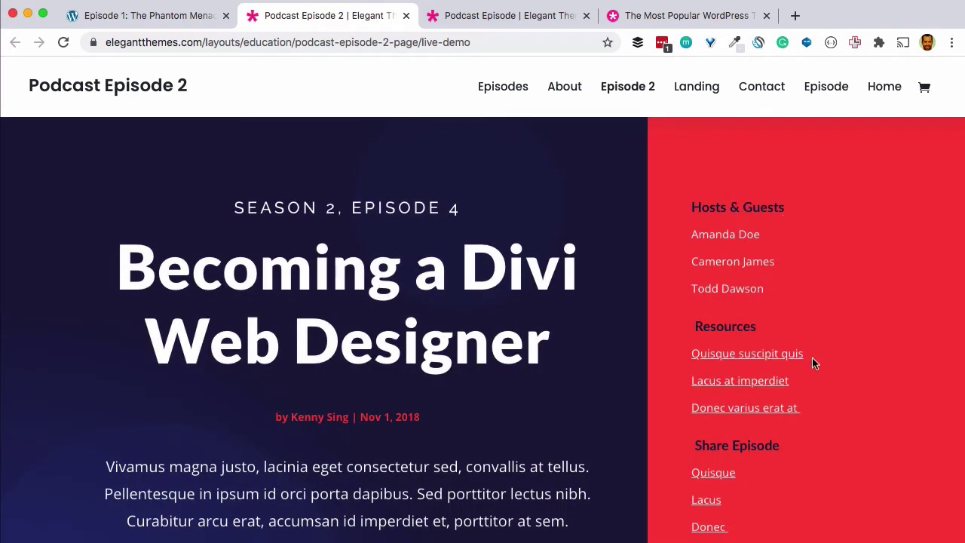
scroll(812, 358, "down", 2)
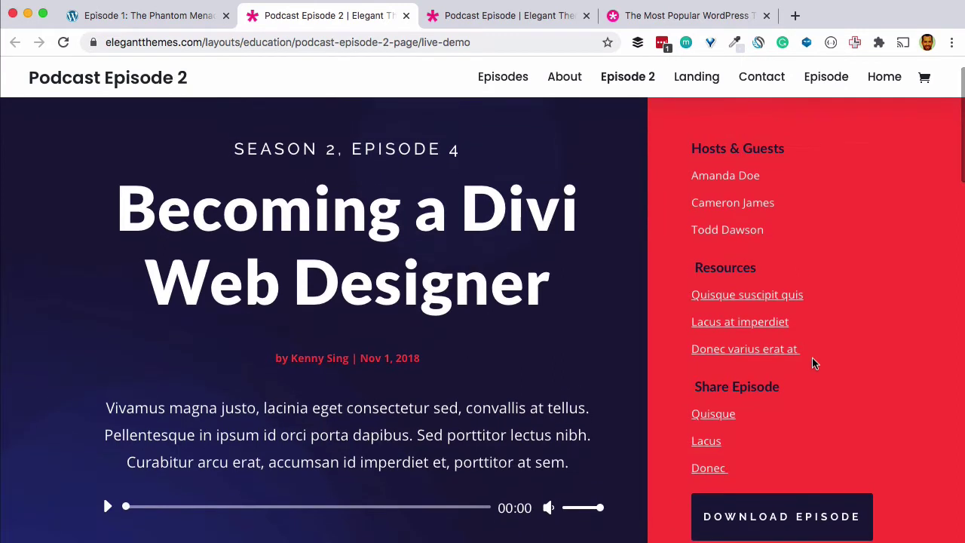
scroll(812, 362, "down", 4)
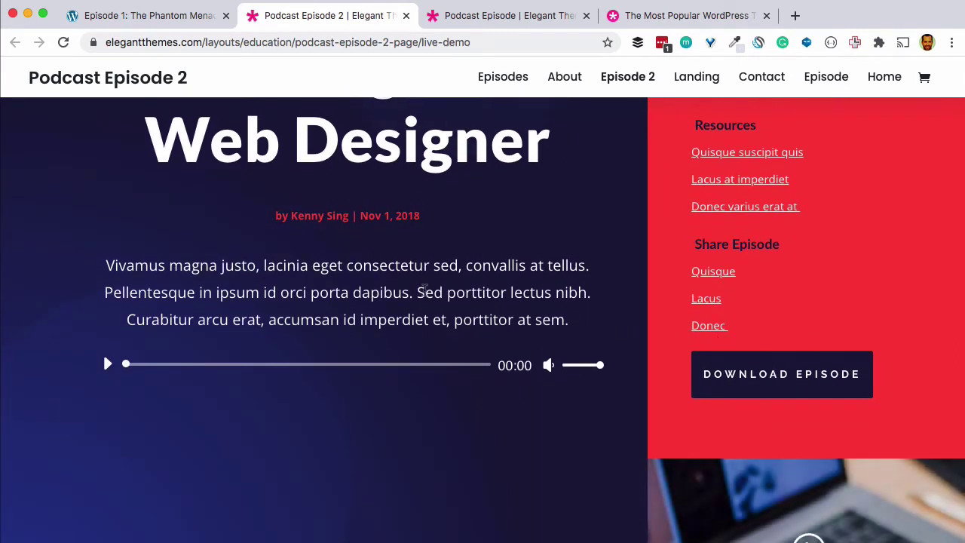
scroll(503, 279, "down", 6)
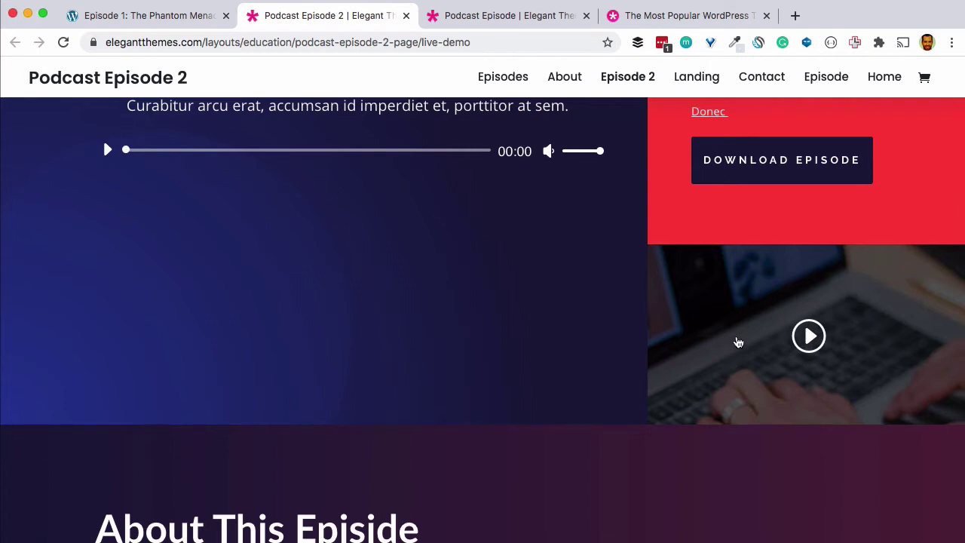
scroll(294, 291, "down", 5)
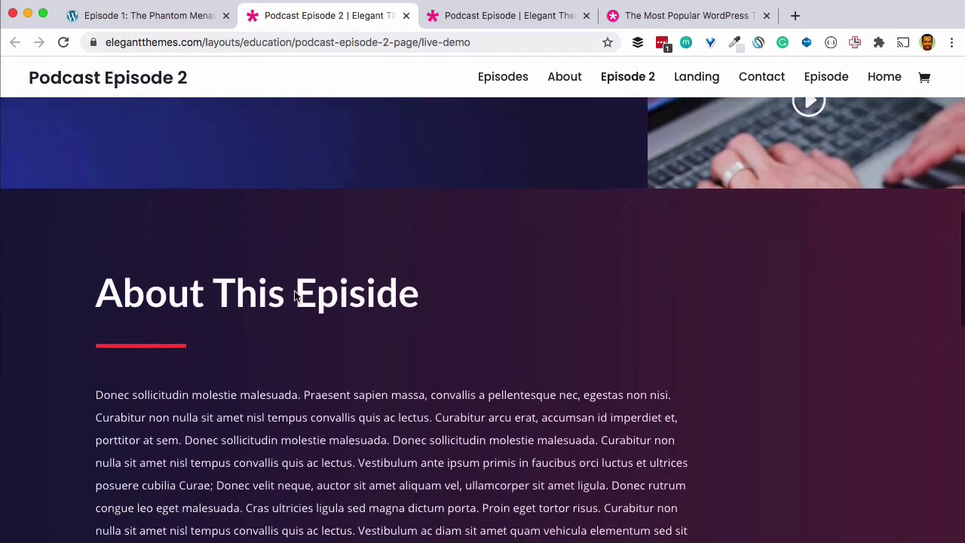
scroll(295, 296, "down", 5)
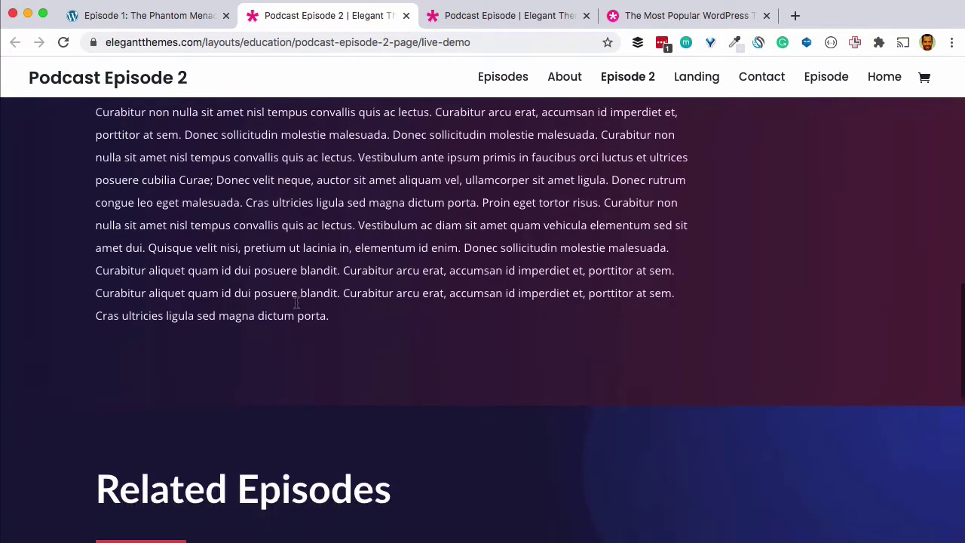
scroll(296, 302, "up", 10)
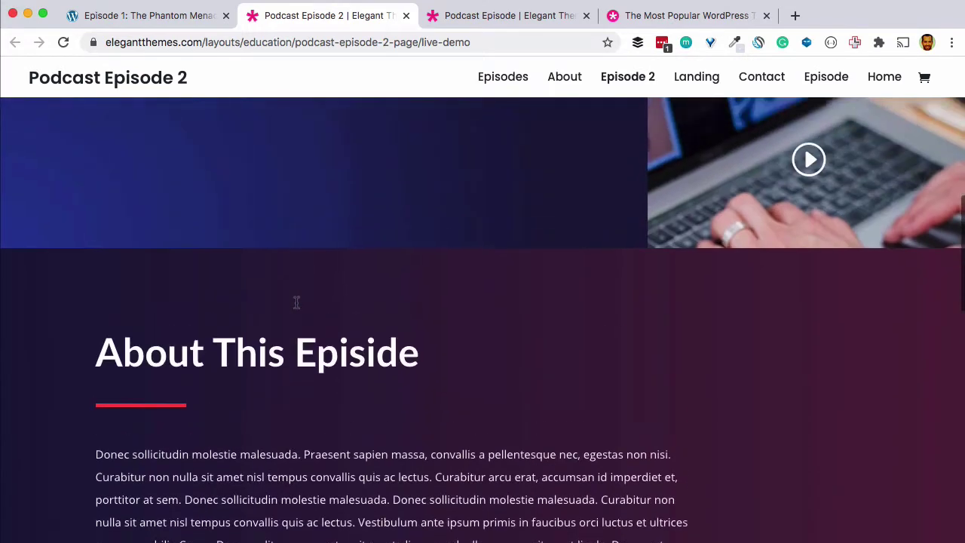
scroll(295, 302, "up", 5)
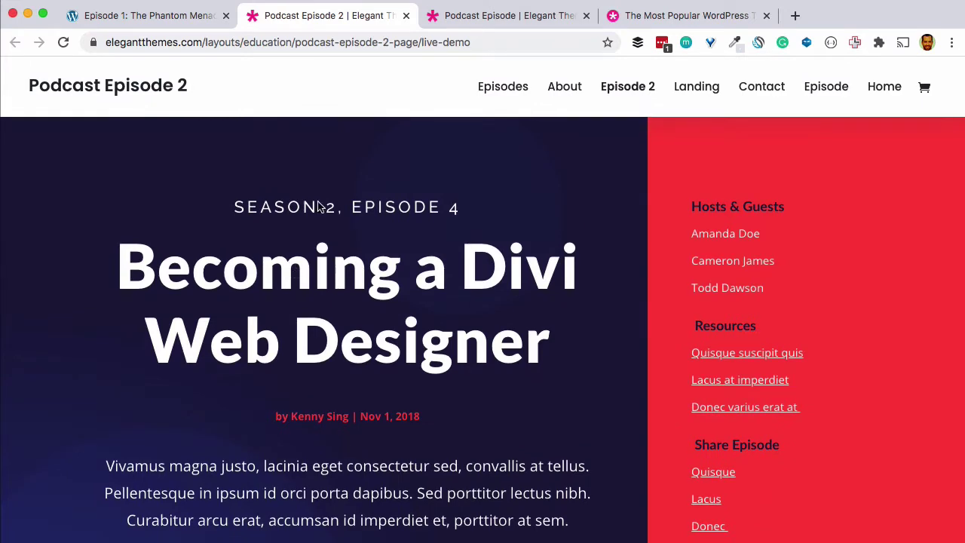
left_click(404, 16)
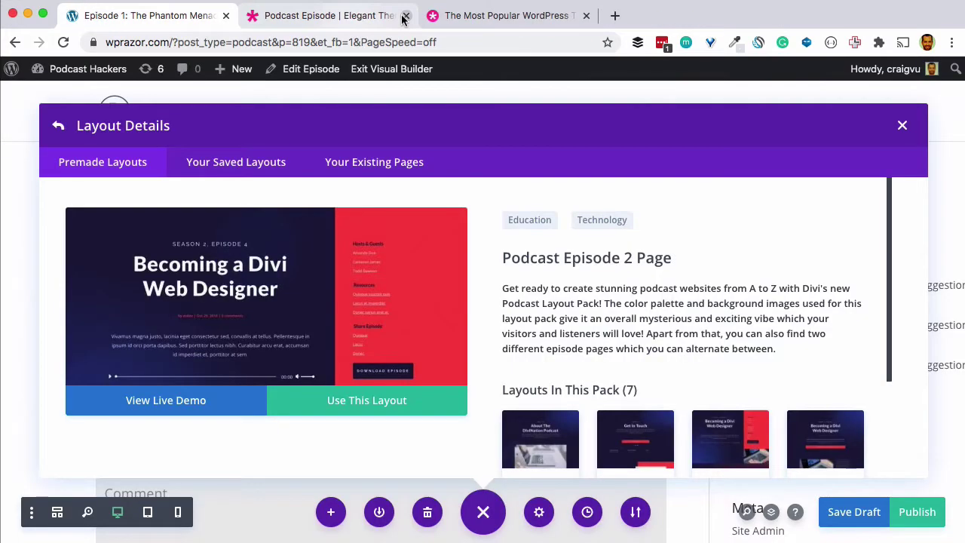
left_click(405, 15)
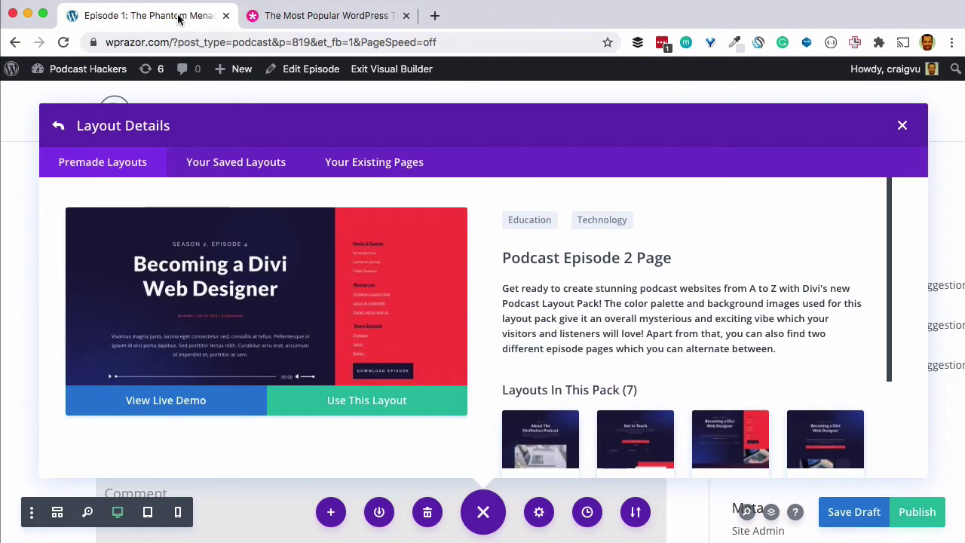
Load the Podcast Episode 2 Page layout into the episode and look over the header section.
left_click(360, 399)
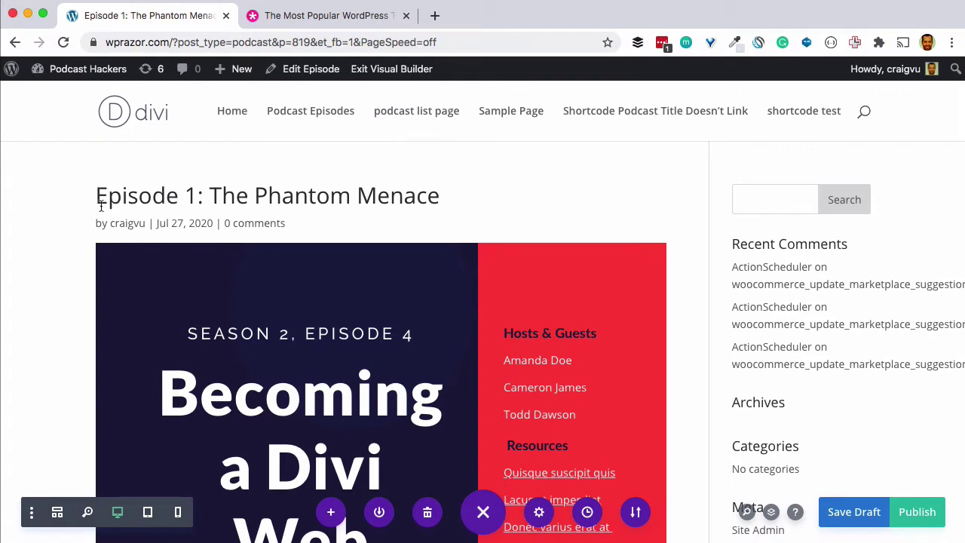
scroll(80, 218, "down", 5)
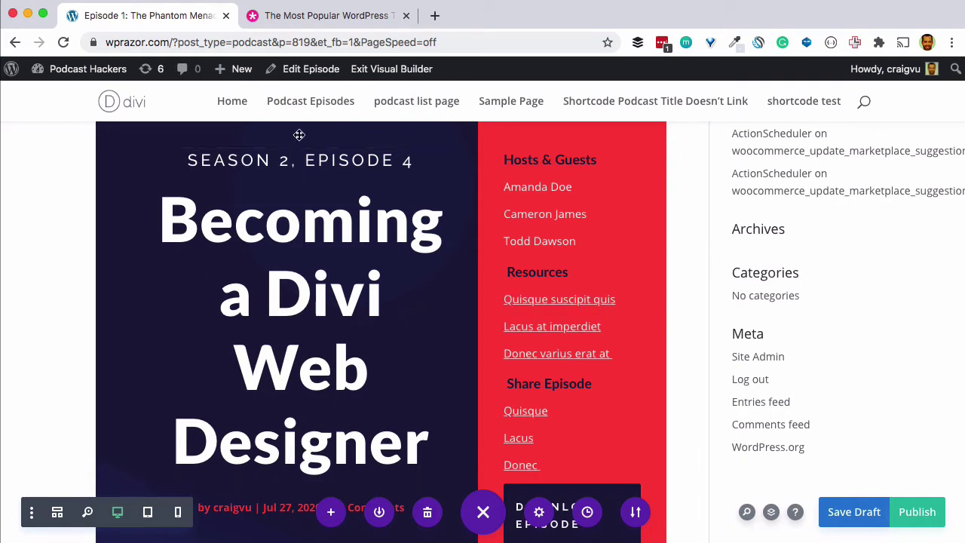
scroll(302, 452, "up", 5)
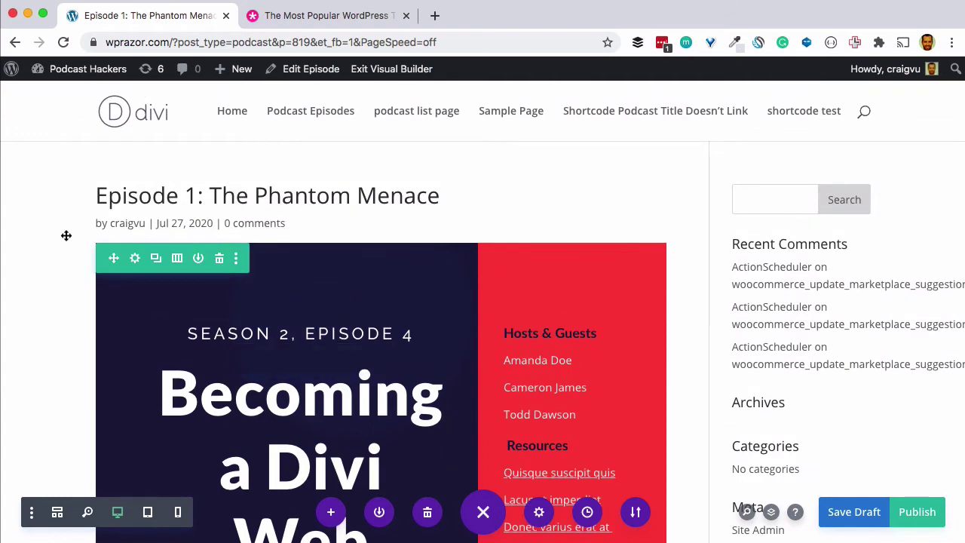
Replace the layout's large headline "Becoming a Divi Web Designer" with "The Phantom Menace".
scroll(19, 217, "down", 7)
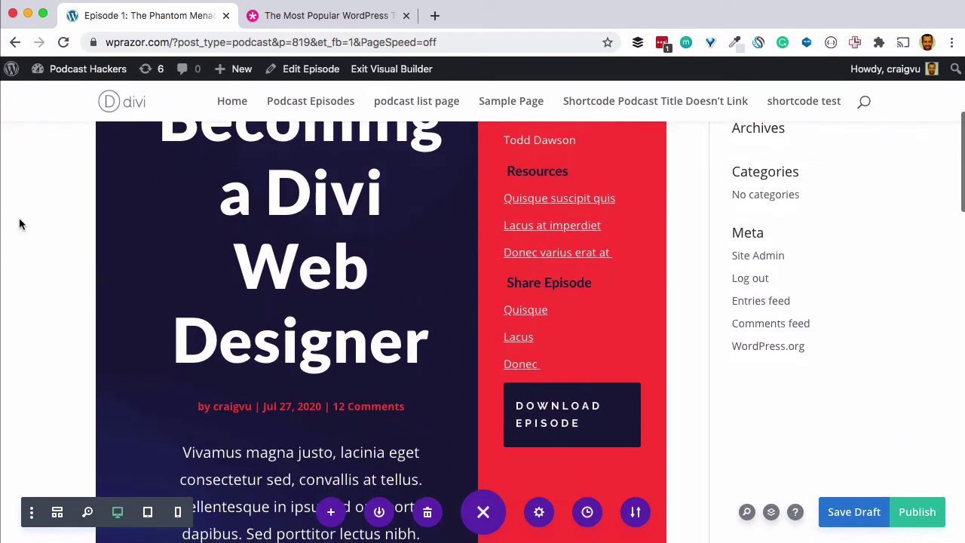
scroll(19, 217, "up", 2)
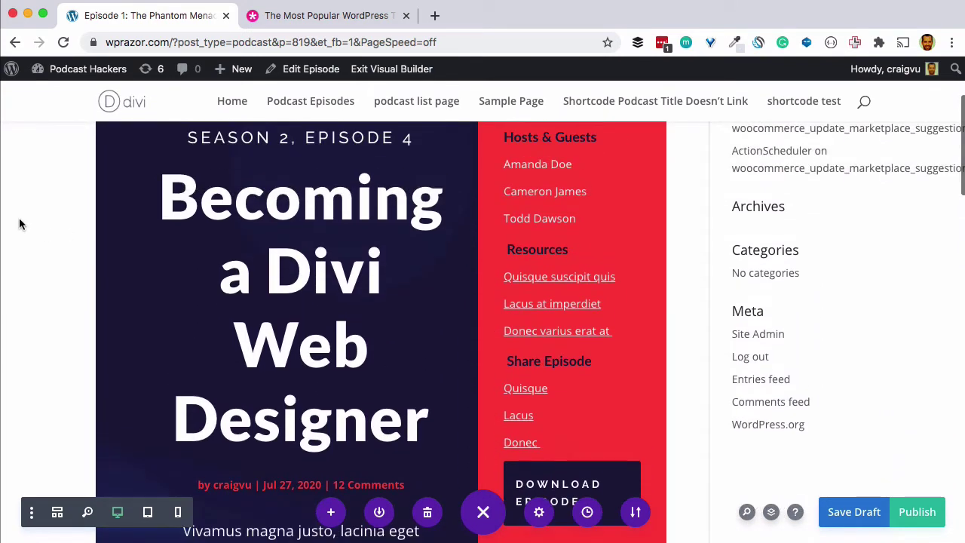
left_click(345, 262)
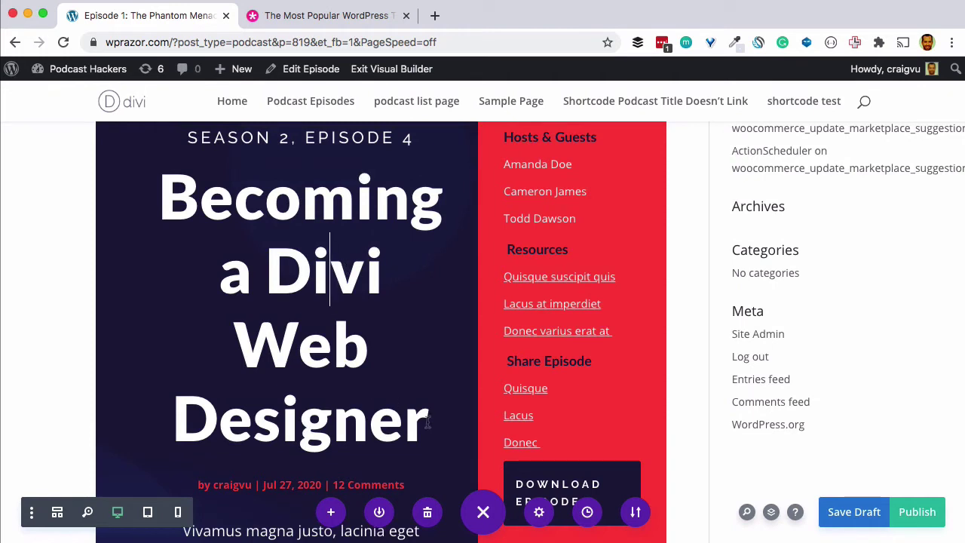
left_click_drag(428, 423, 160, 177)
type("The")
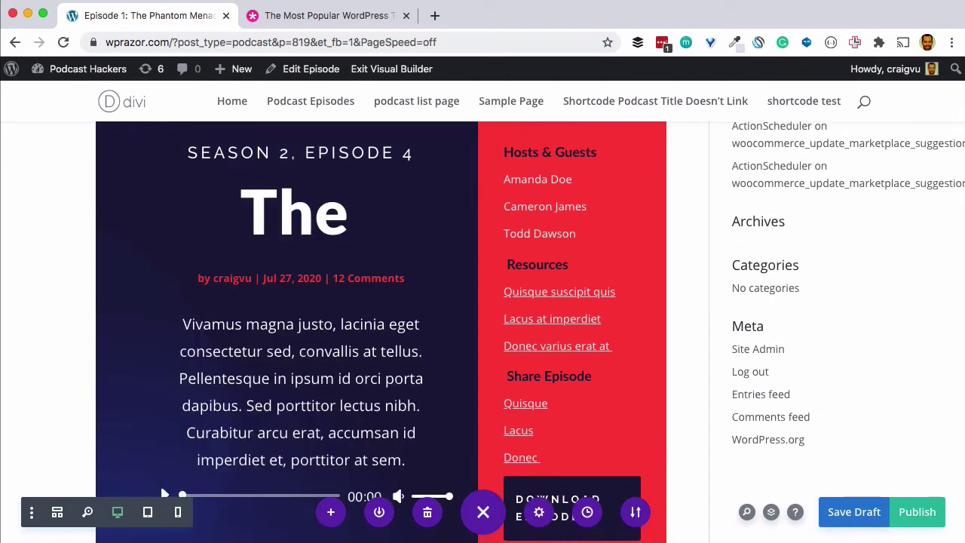
type(" Phantom Menace")
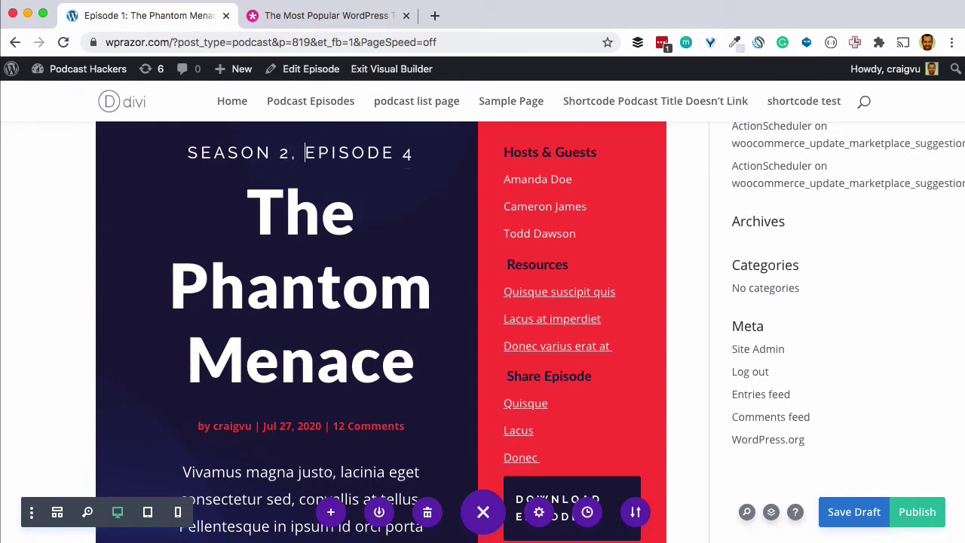
Change the season and episode line above the headline to read "Episode 1".
key("super+BackSpace")
key("BackSpace")
type("1")
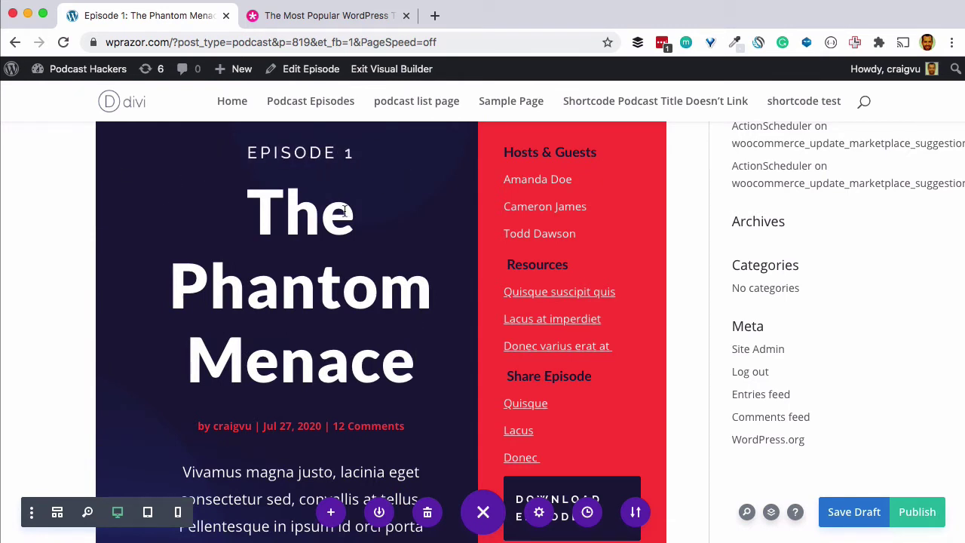
Replace the header's description paragraph with "In episode 1 we are introduced to the first of the Sith. There can only be 2...".
scroll(259, 343, "down", 4)
triple_click(254, 391)
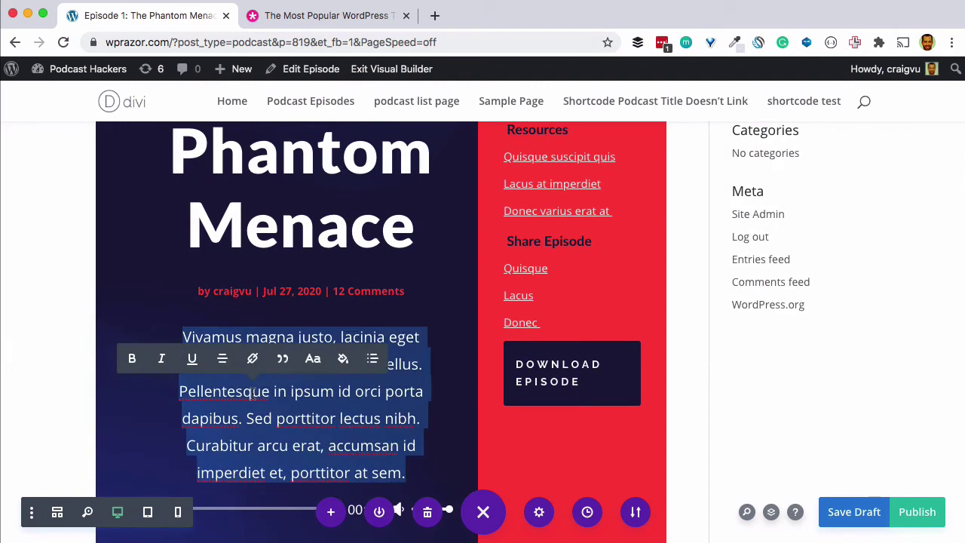
type("In episode 1 we are introduc")
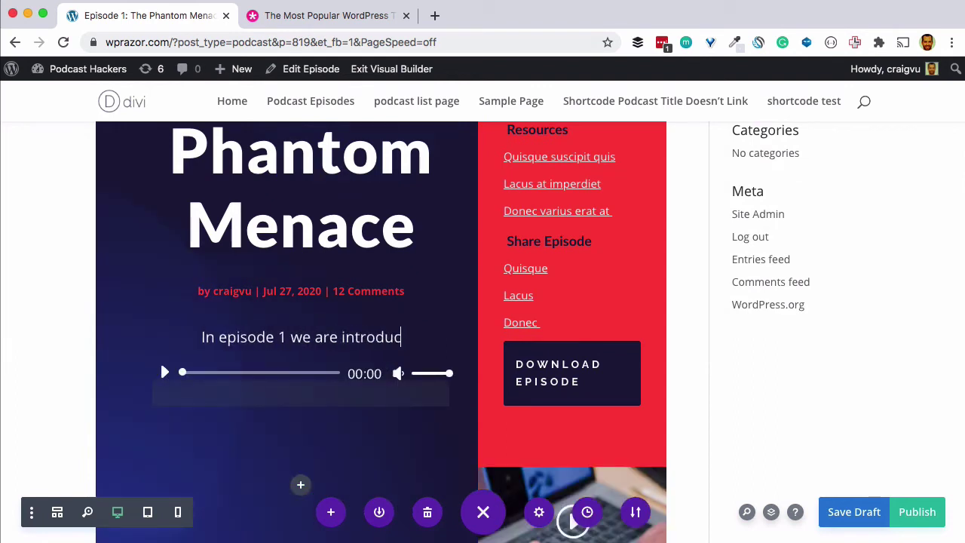
type("ed to theifrs")
key("BackSpace")
key("BackSpace")
key("BackSpace")
key("BackSpace")
type("first")
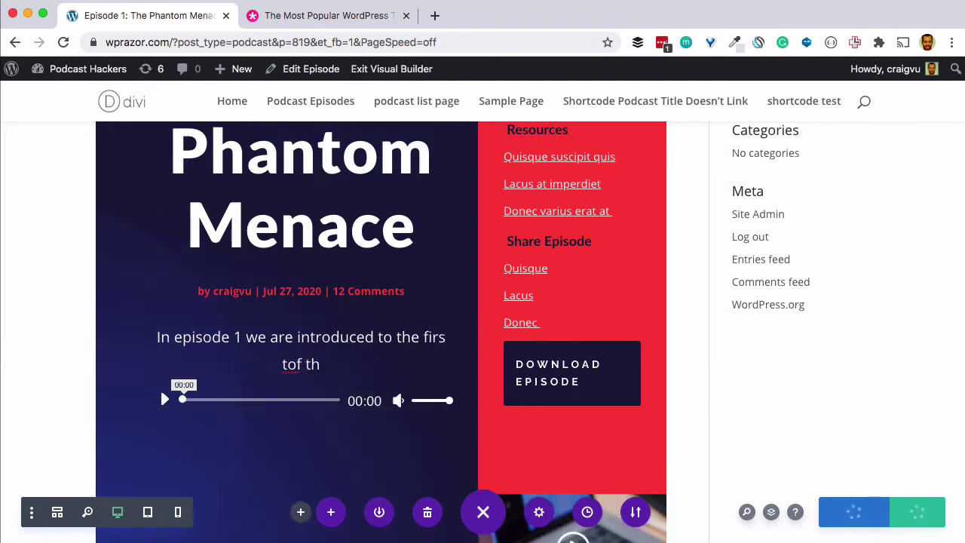
type(" of the Sith. There can only be 2")
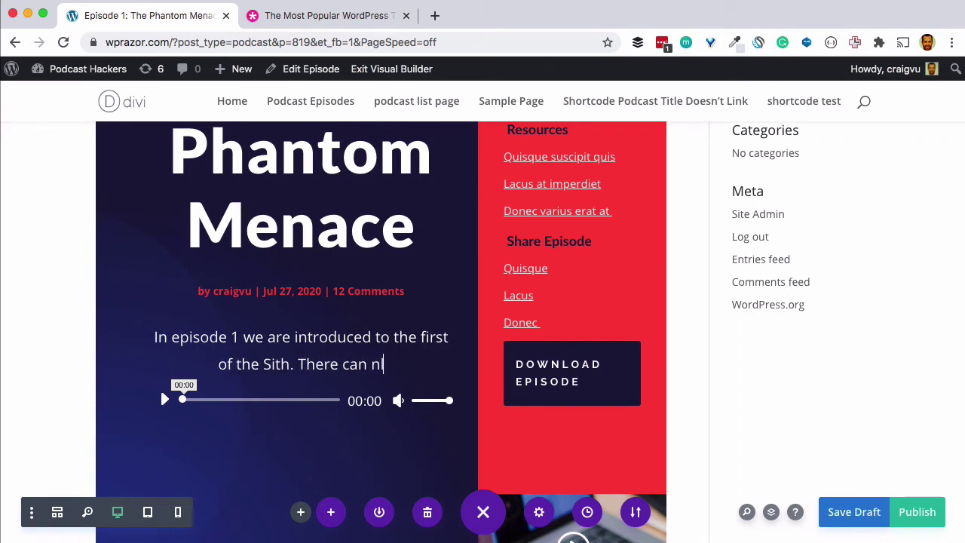
type("...")
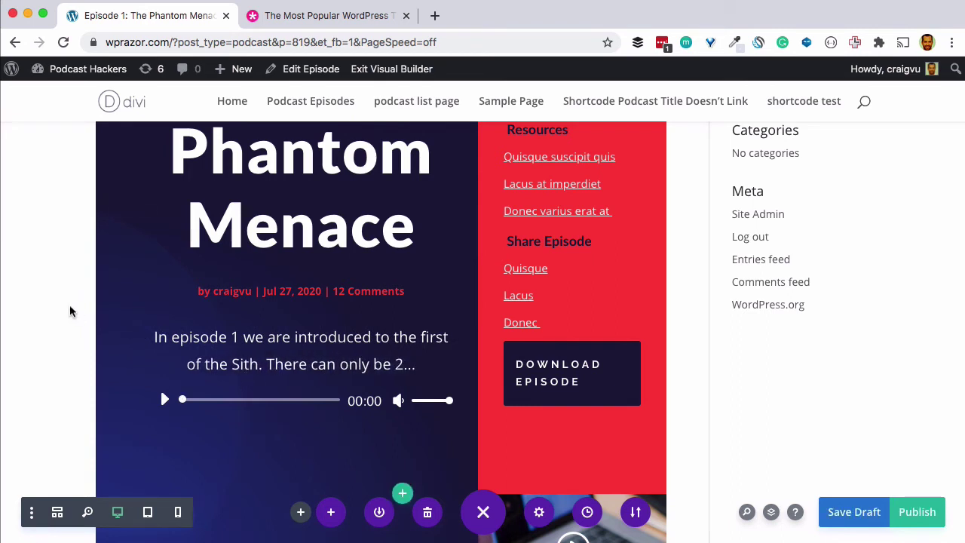
Delete the second and third names from the Hosts & Guests list, keeping only the first one.
scroll(562, 231, "up", 3)
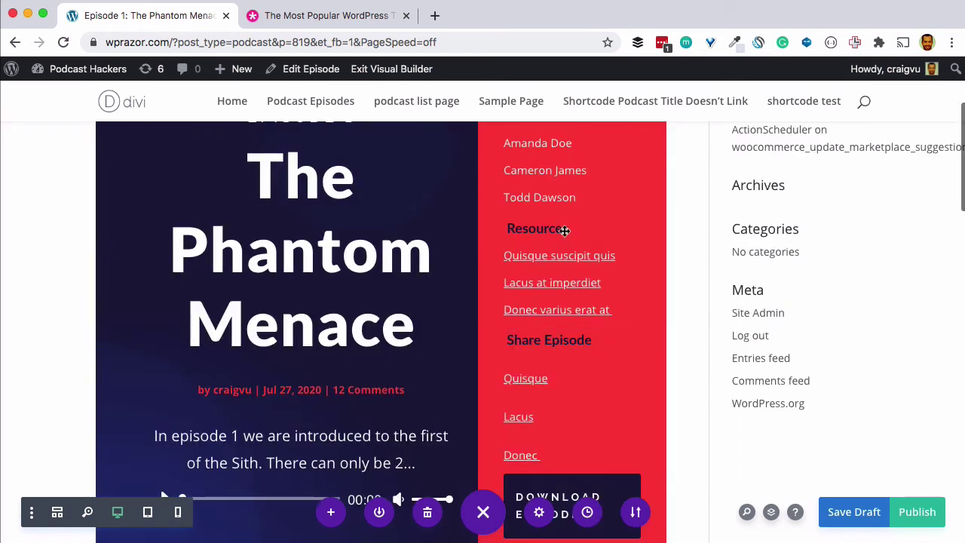
scroll(564, 230, "up", 2)
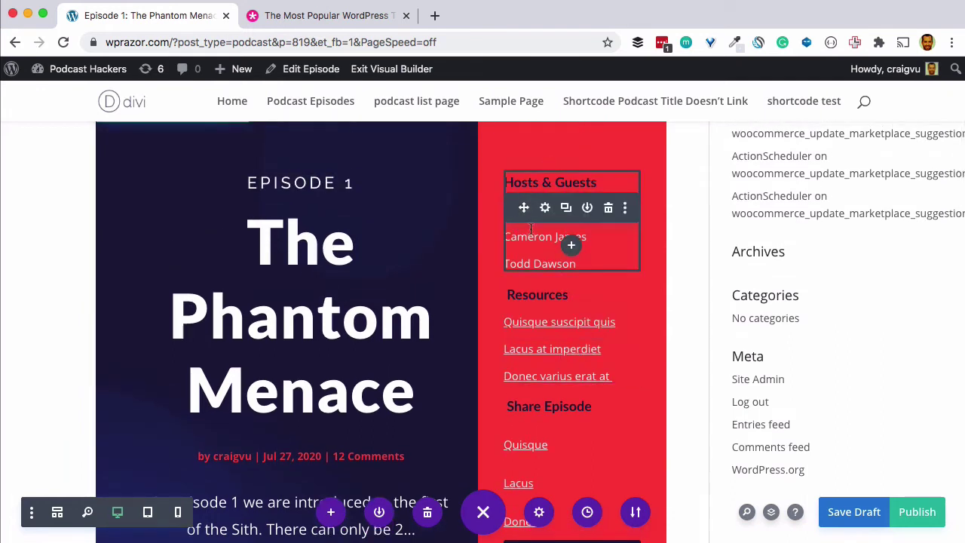
triple_click(593, 236)
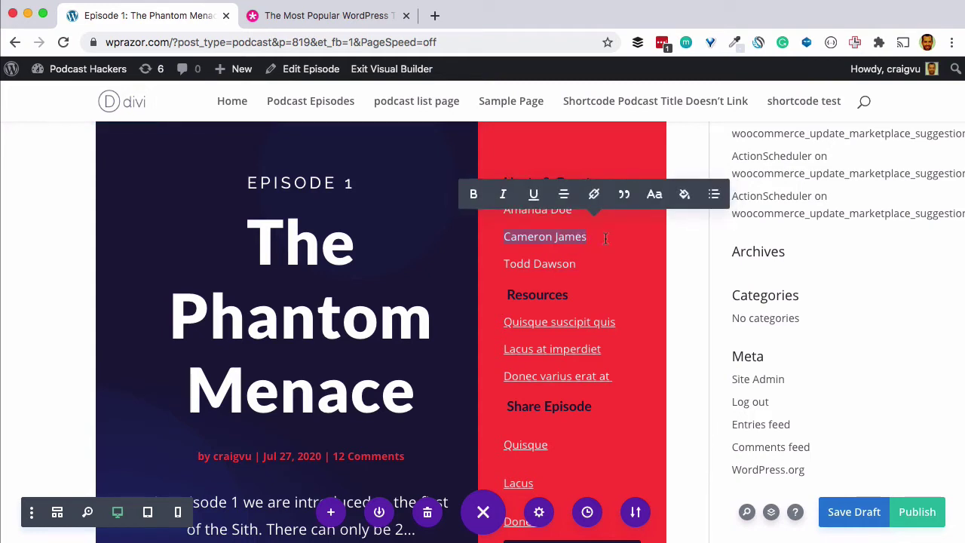
key("BackSpace")
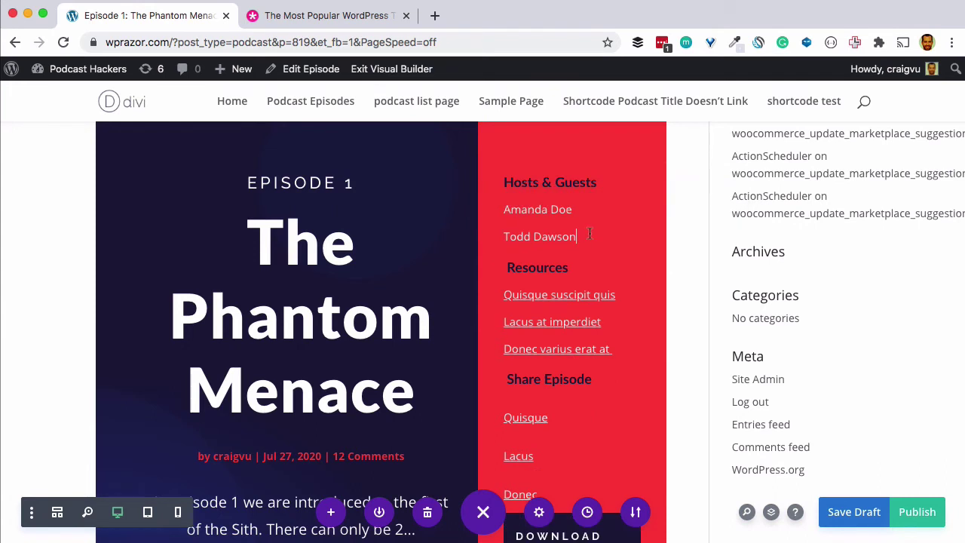
triple_click(589, 236)
key("BackSpace")
key("BackSpace")
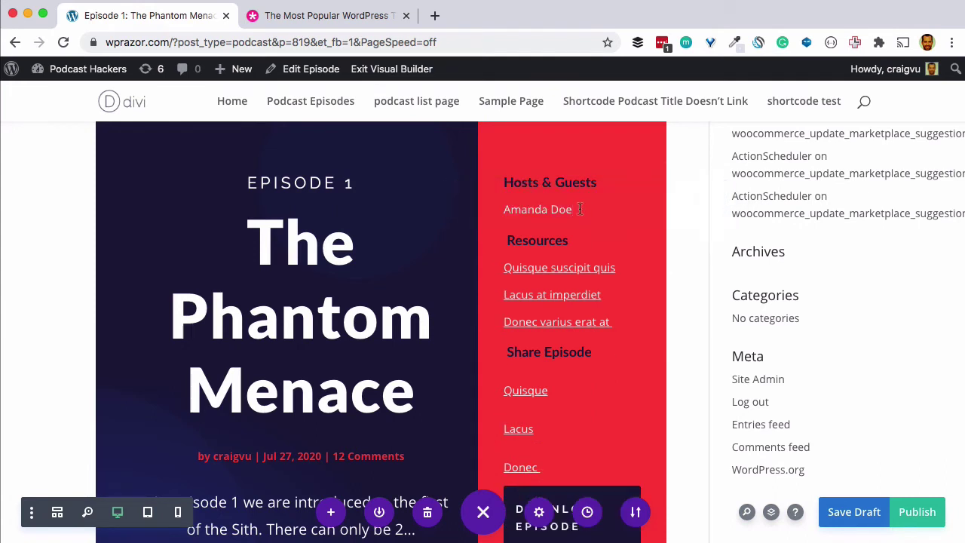
left_click_drag(569, 209, 502, 209)
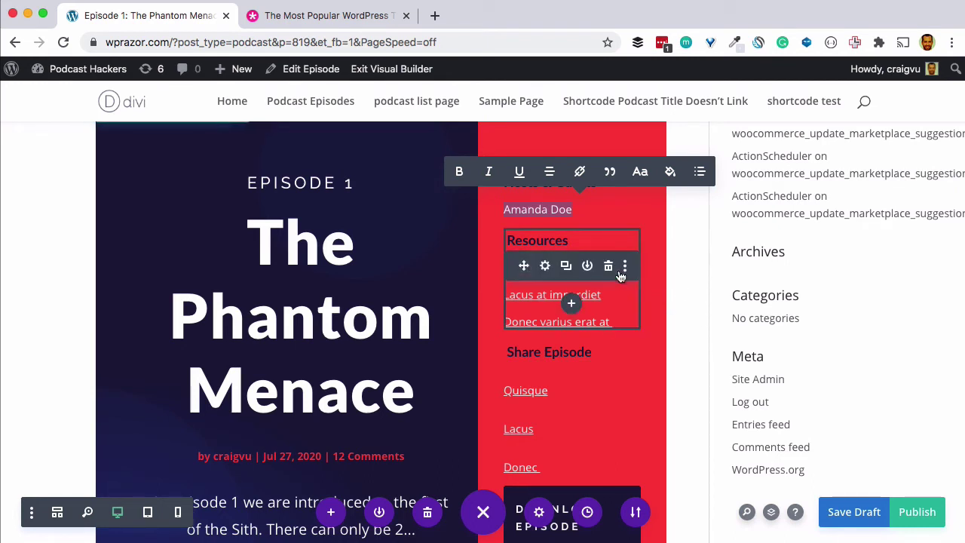
left_click(681, 337)
Replace the first two placeholder links under Share Episode with "Instagram" and "Twitter".
double_click(539, 359)
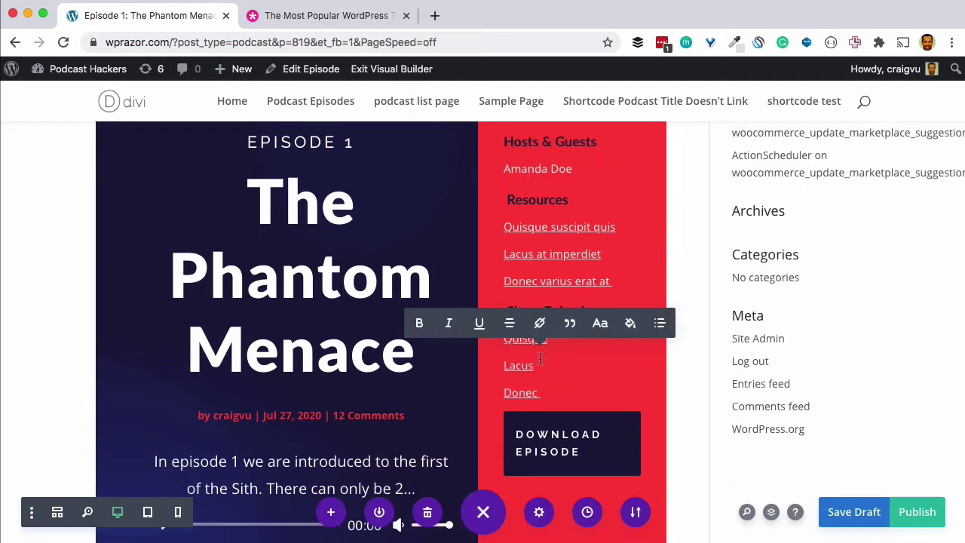
key("BackSpace")
type("Lacus")
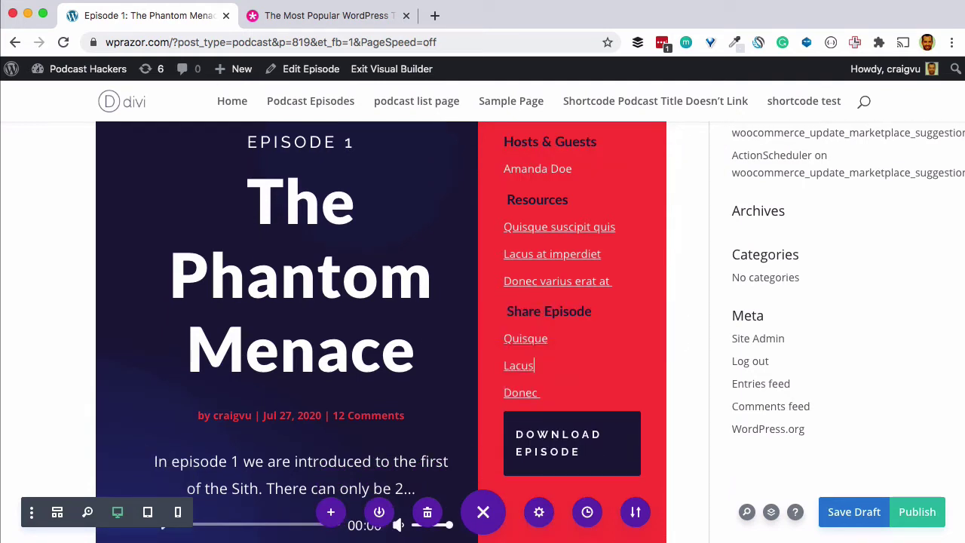
key("BackSpace")
key("BackSpace")
key("BackSpace")
key("BackSpace")
key("BackSpace")
key("BackSpace")
type("Instagram")
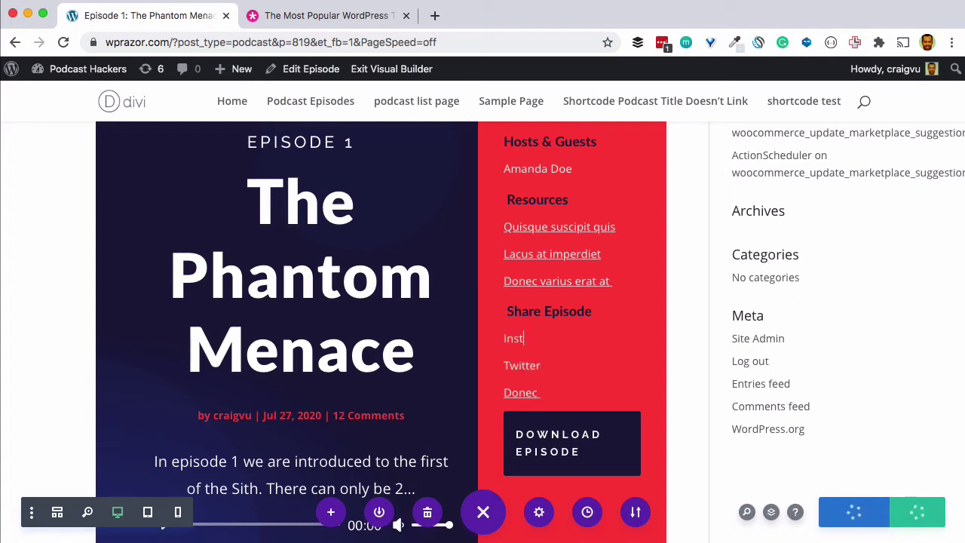
Replace the third placeholder link under Share Episode with "Facebook".
left_click(540, 393)
key("BackSpace")
key("BackSpace")
key("BackSpace")
key("BackSpace")
key("BackSpace")
key("BackSpace")
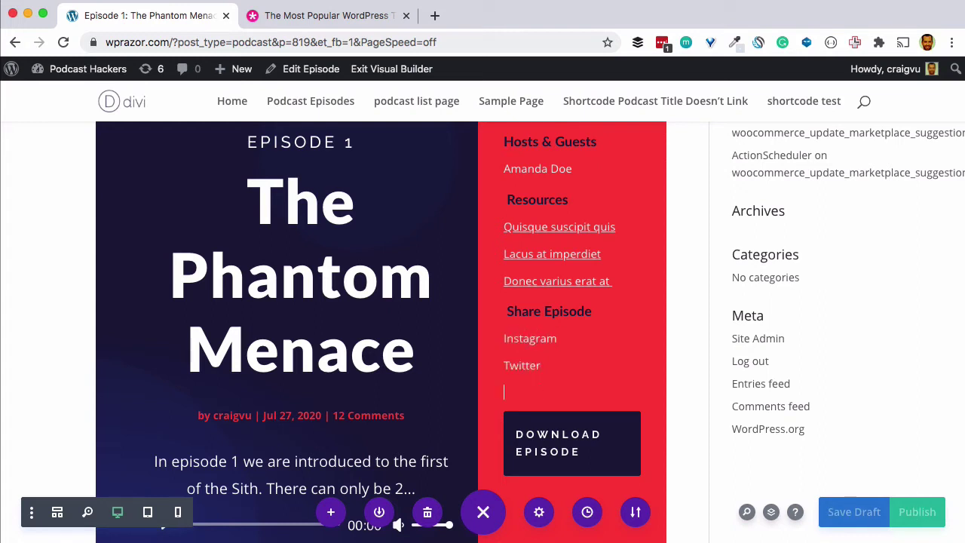
type("Facebook")
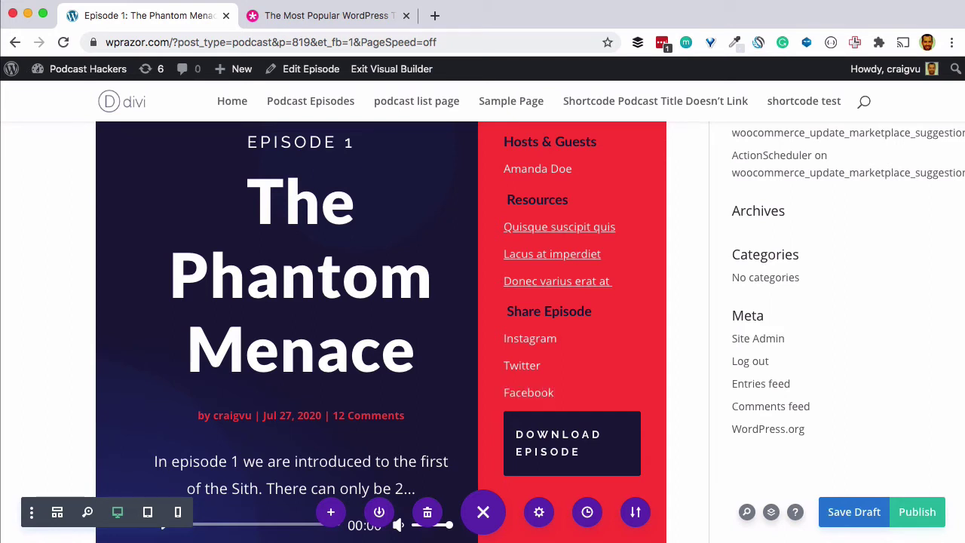
double_click(528, 337)
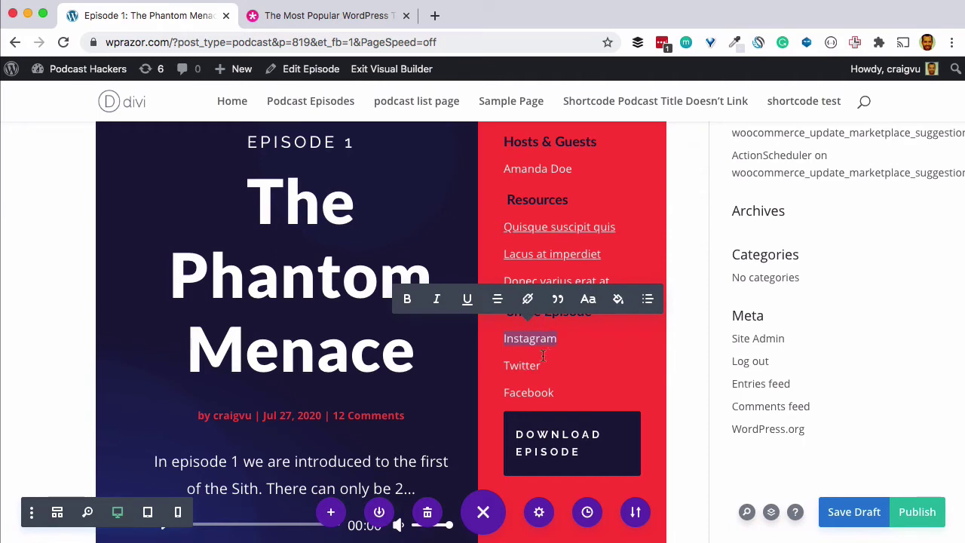
left_click(526, 364)
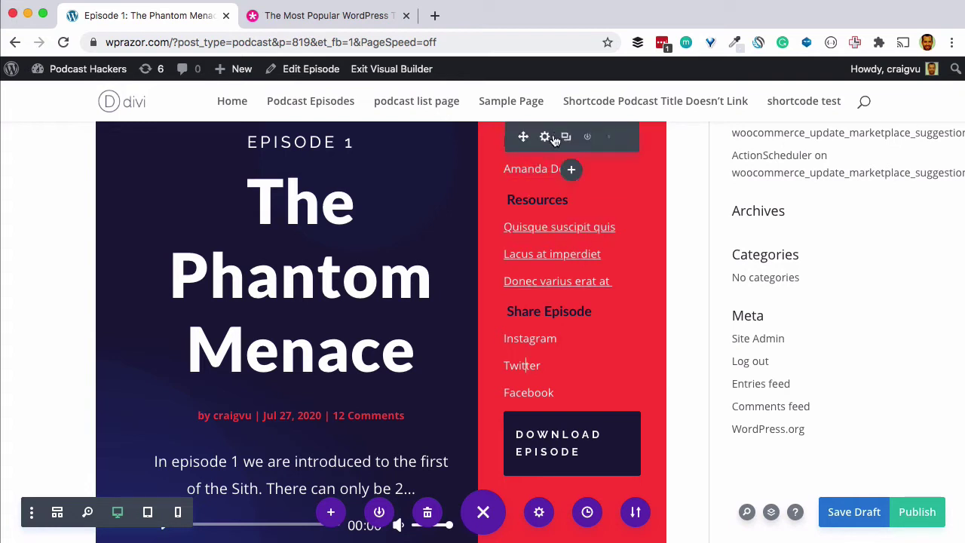
Change the "Hosts & Guests" heading to "Guests" in its text module's settings and save the module.
scroll(692, 202, "up", 2)
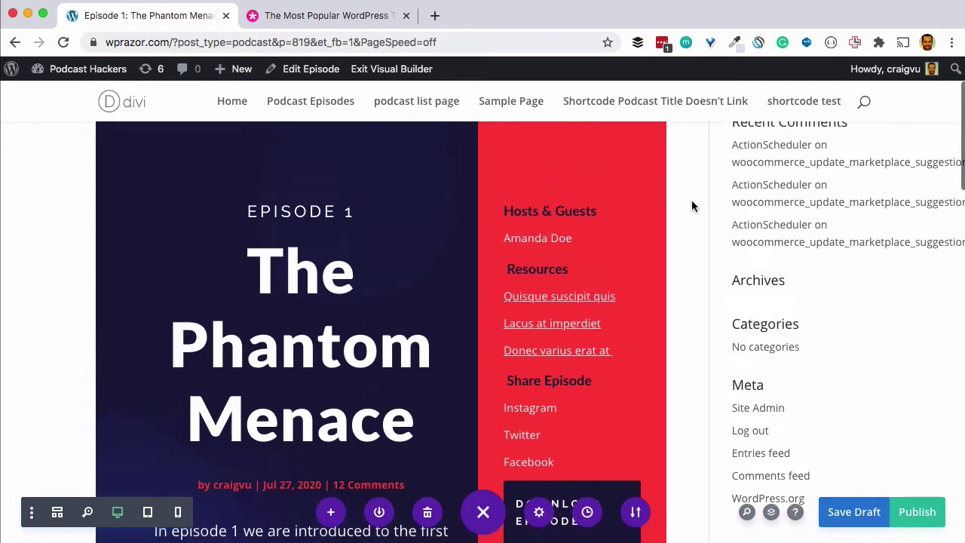
left_click(545, 204)
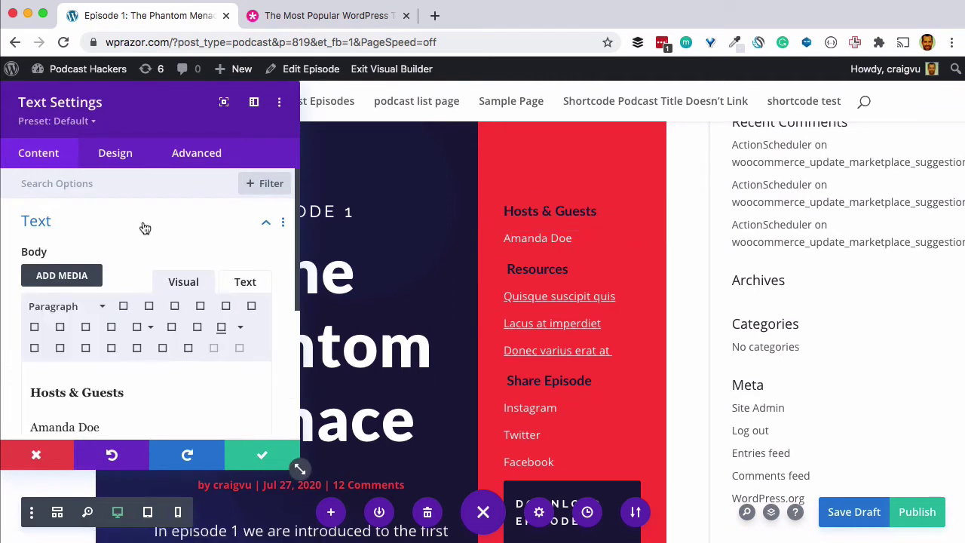
scroll(141, 231, "down", 1)
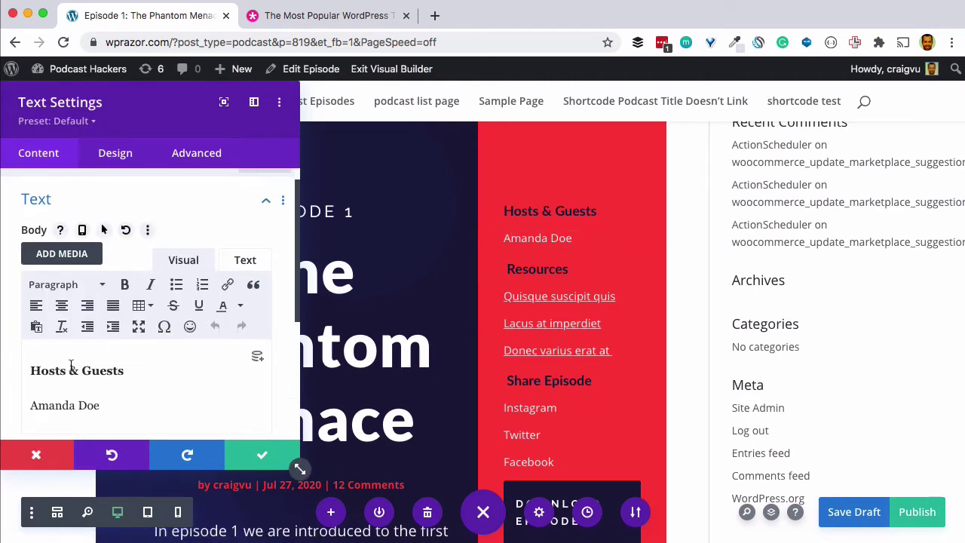
left_click(121, 454)
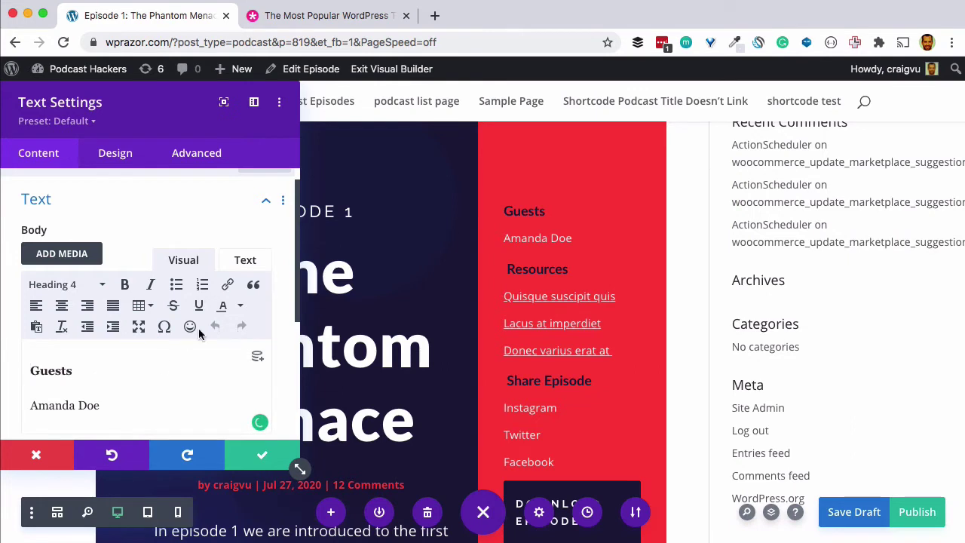
left_click(261, 454)
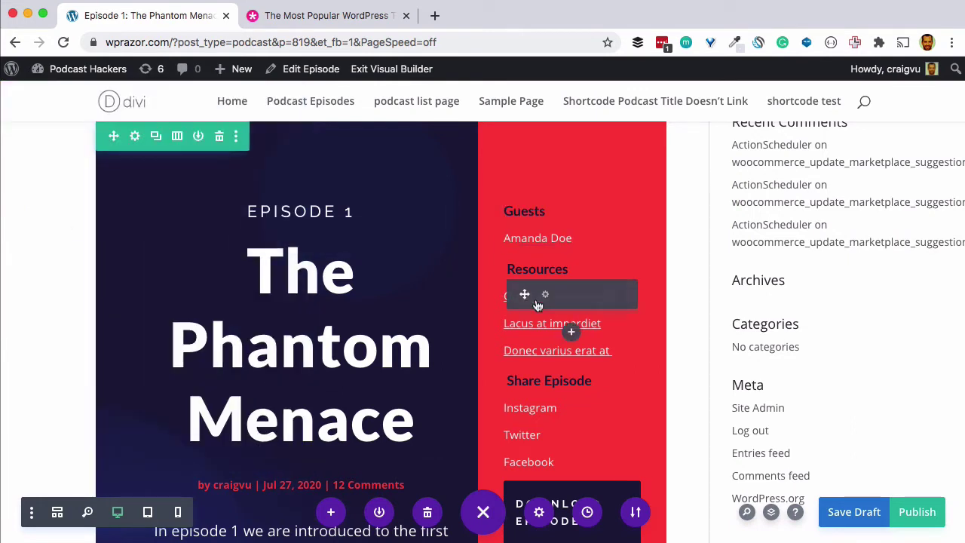
Save the edited episode page and look over the header section.
scroll(666, 354, "down", 3)
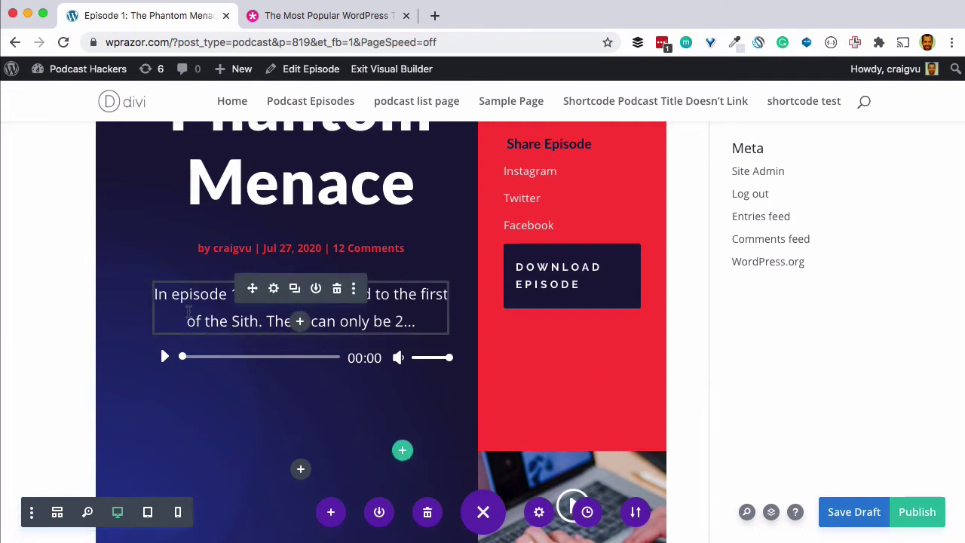
key("ctrl+s")
scroll(267, 154, "up", 3)
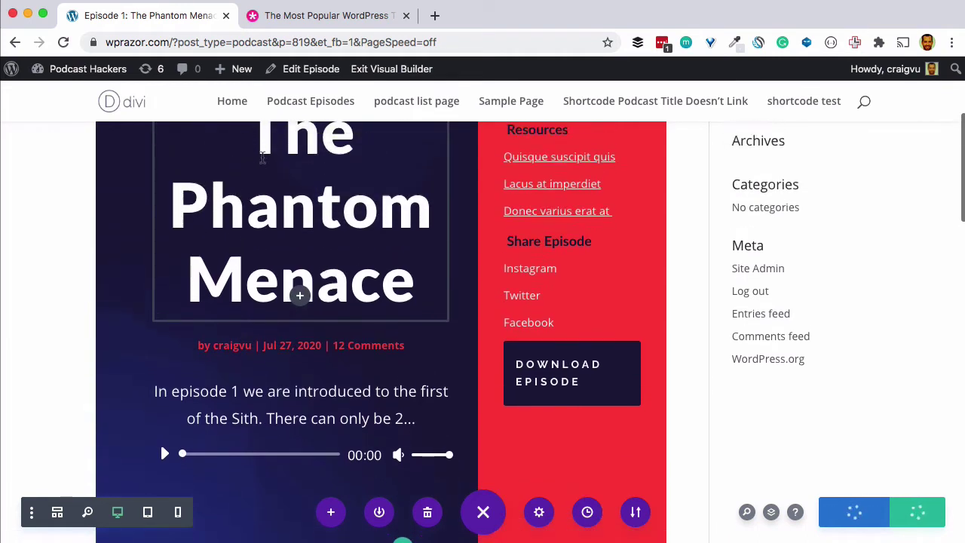
scroll(287, 189, "up", 4)
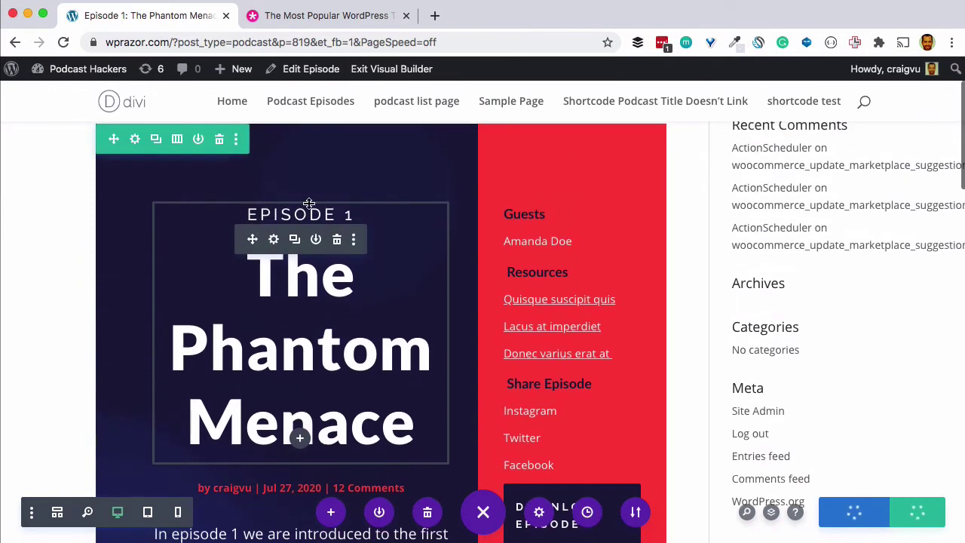
Inspect the audio file setting of the header's audio player and close its settings without changing anything.
scroll(301, 340, "down", 3)
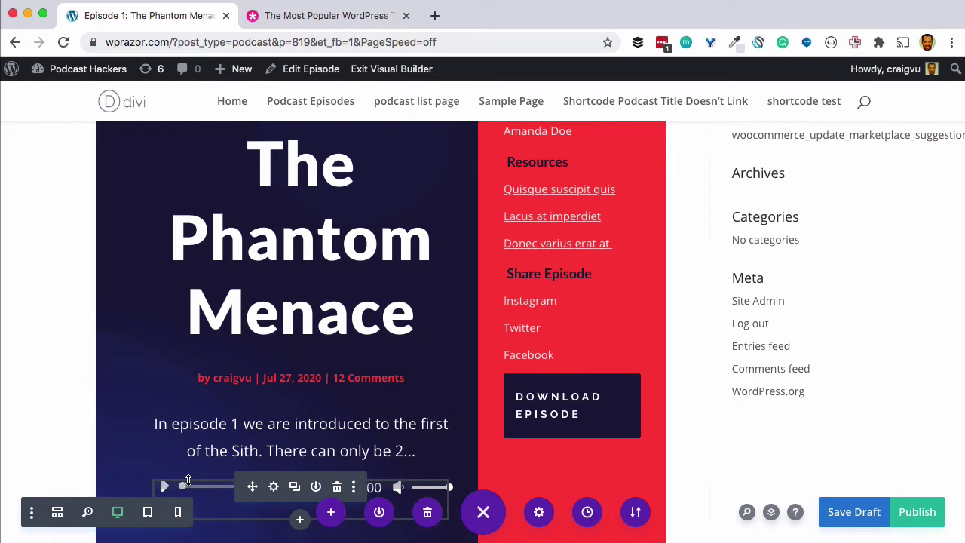
scroll(187, 480, "down", 5)
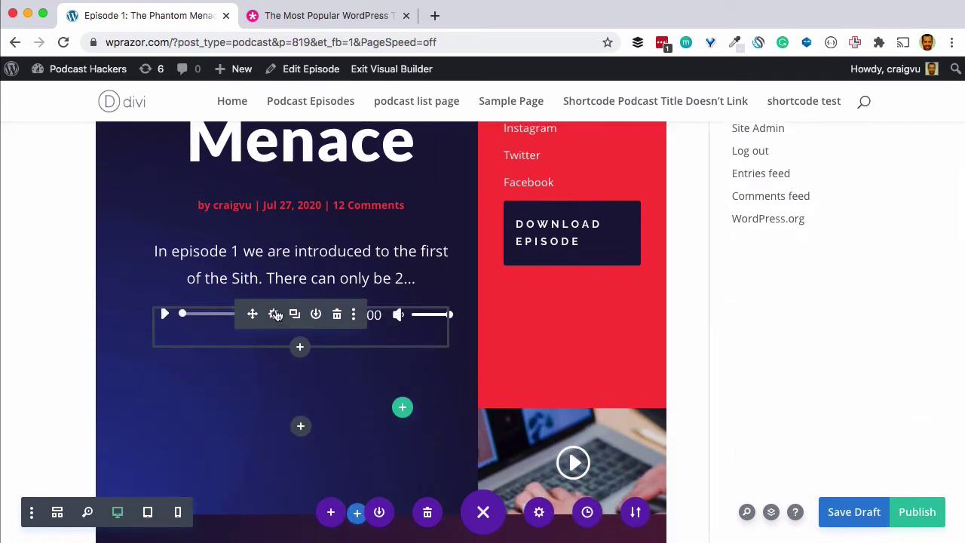
left_click(274, 315)
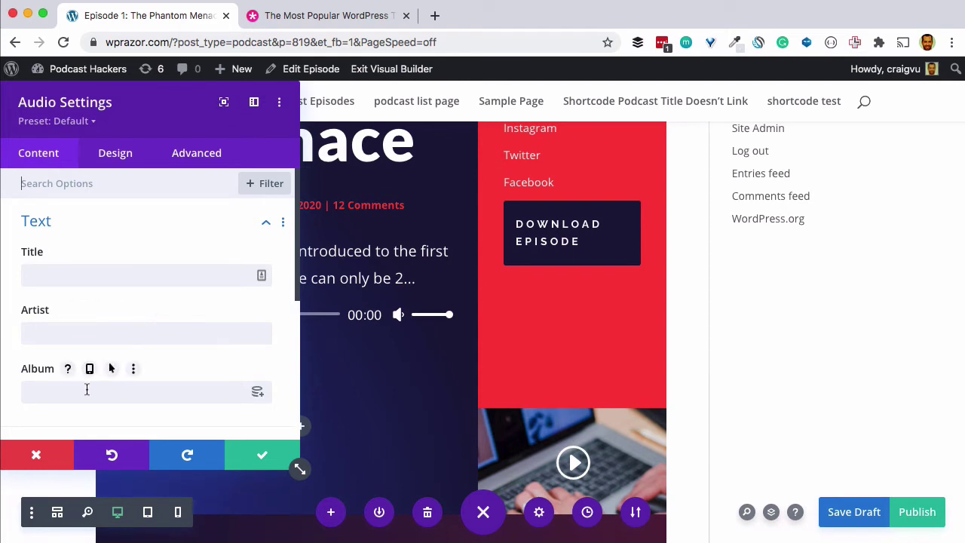
scroll(87, 389, "down", 5)
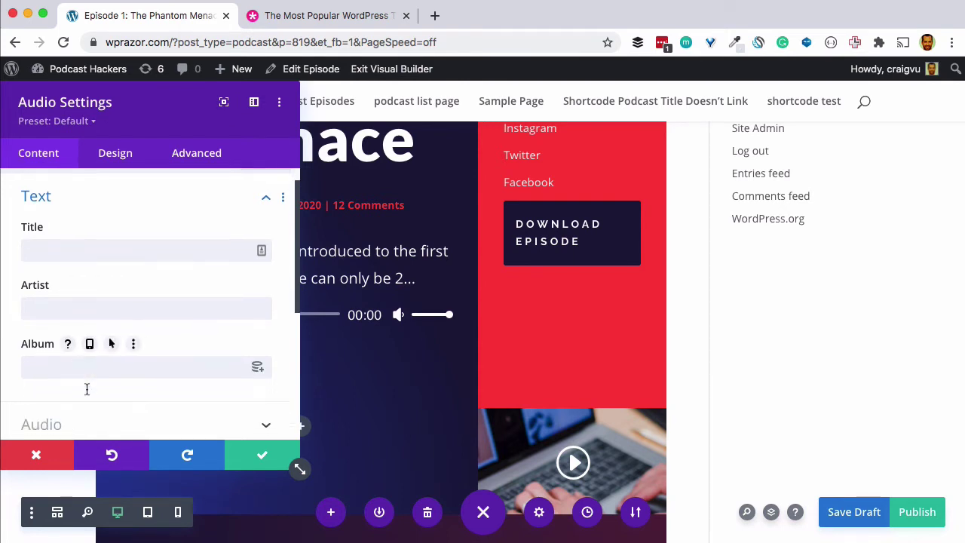
left_click(267, 279)
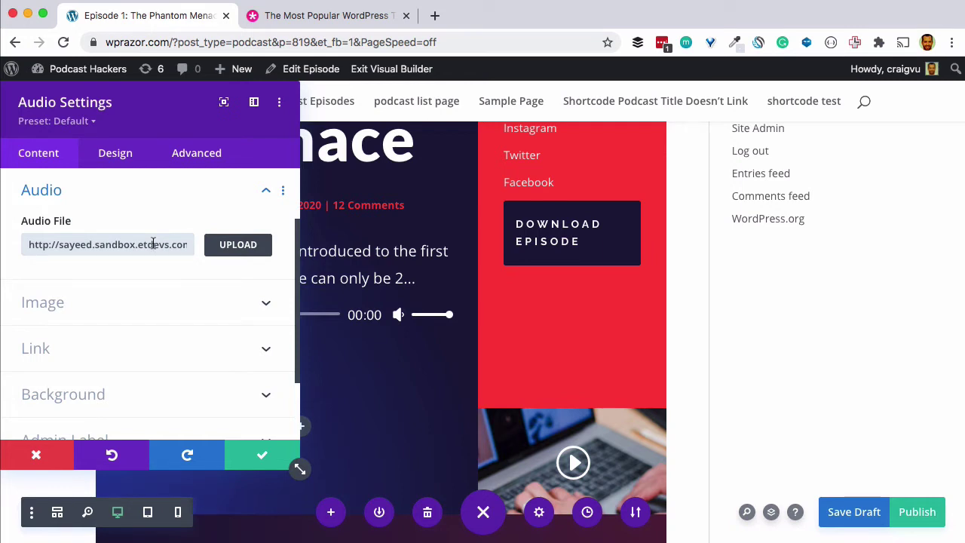
key("super+s")
left_click(35, 450)
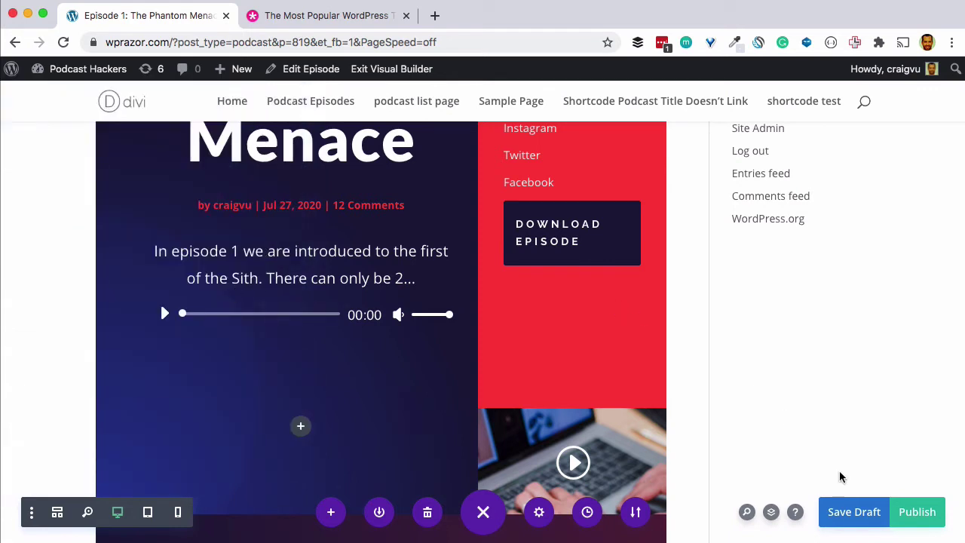
Look over the About and Related Episodes sections below the header of the episode page.
scroll(343, 329, "down", 8)
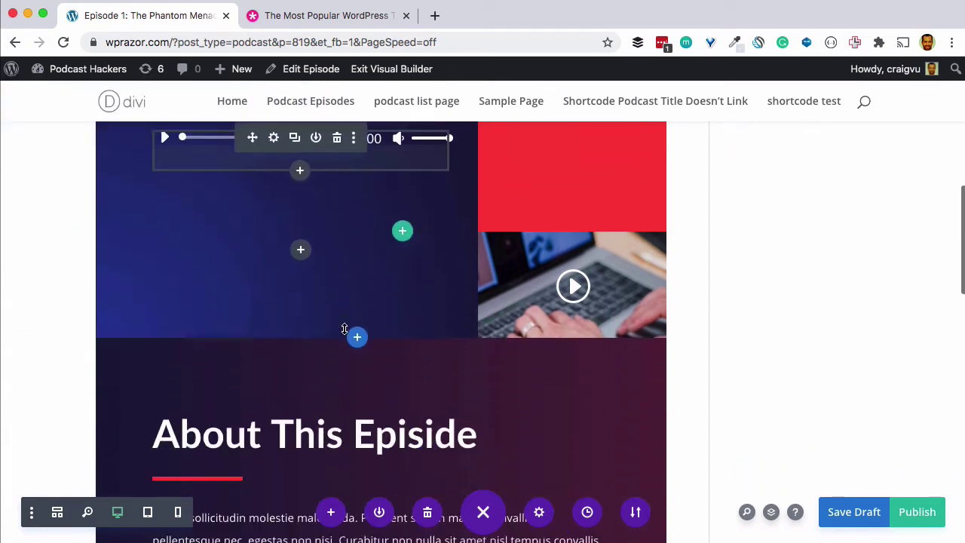
scroll(344, 329, "down", 4)
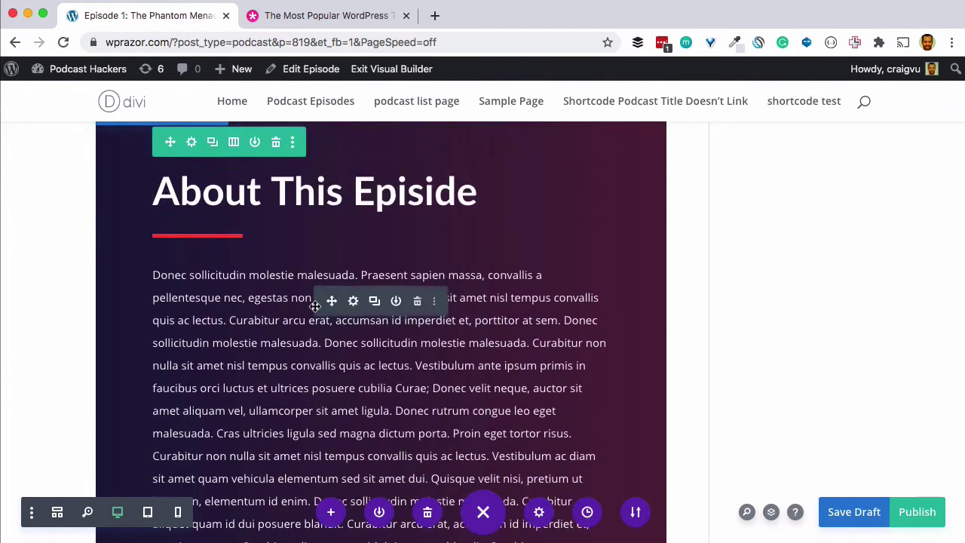
scroll(189, 283, "down", 5)
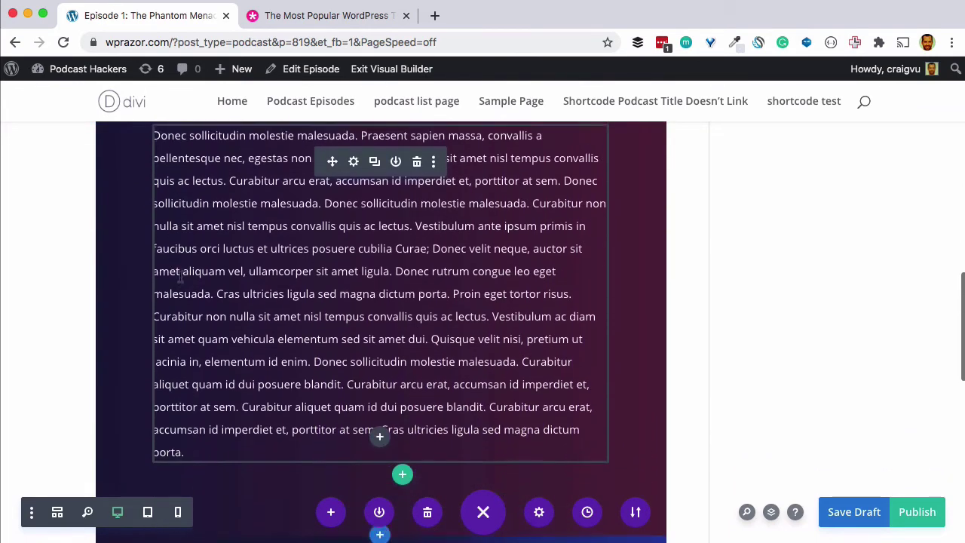
scroll(219, 182, "down", 1)
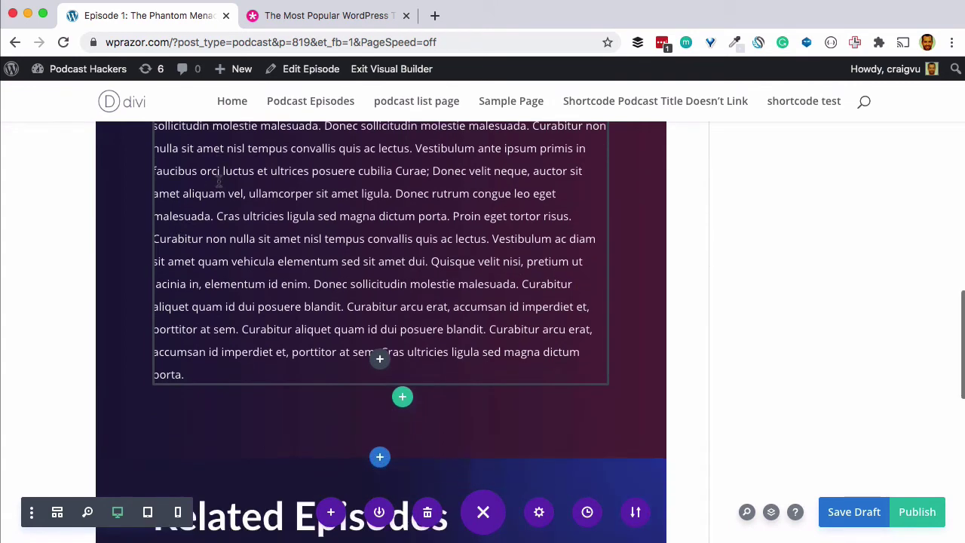
scroll(219, 181, "down", 7)
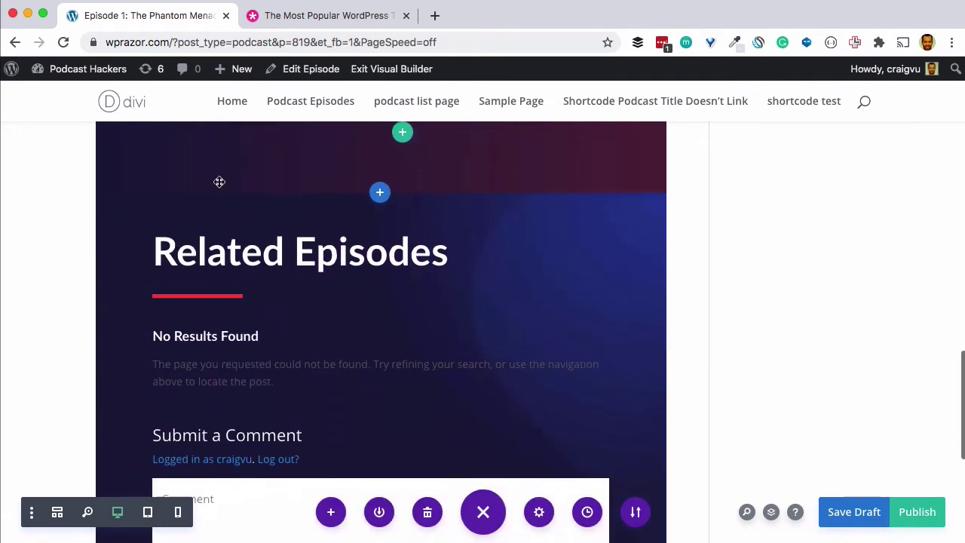
scroll(219, 182, "up", 1)
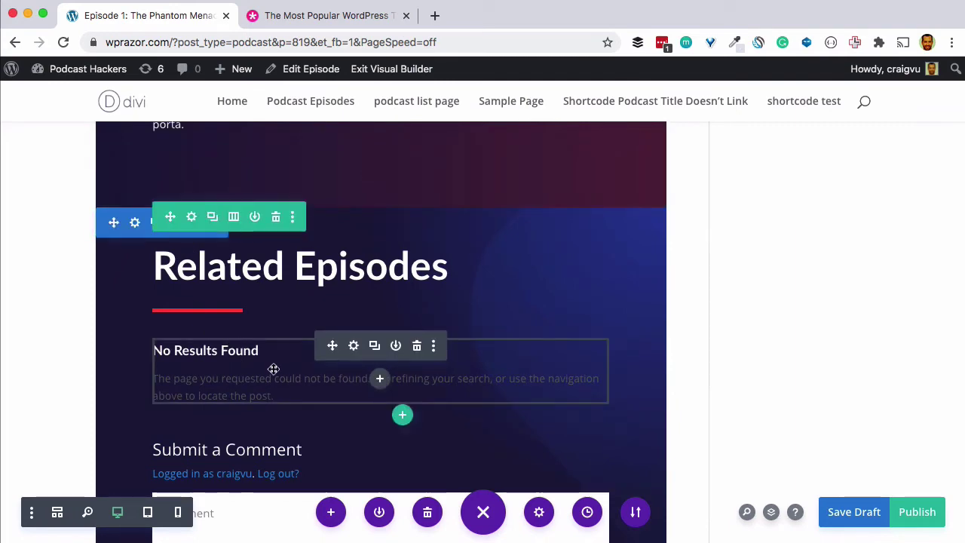
scroll(273, 369, "up", 5)
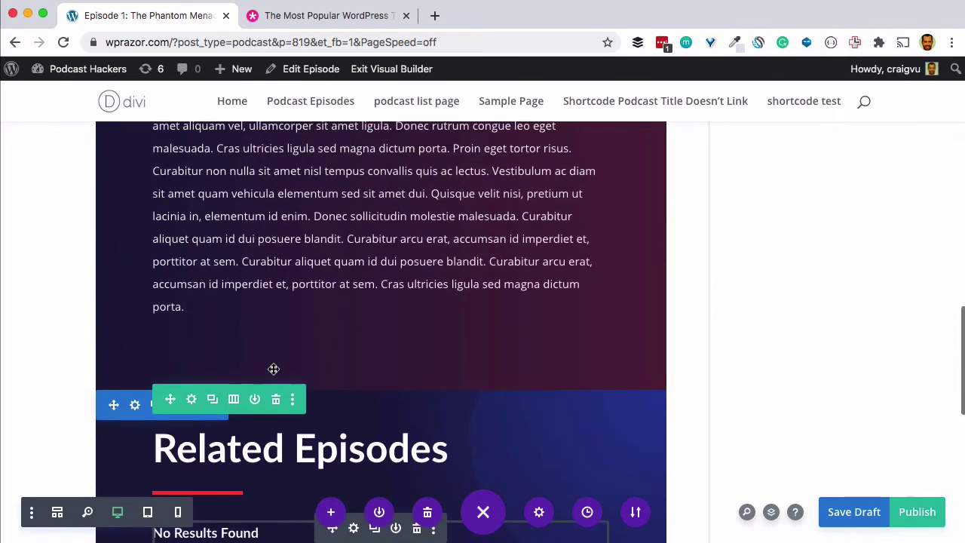
Save the page draft and, in the WordPress episode editor, upload the whoosh-metal-feedback-tone MP3 from Downloads as the podcast file.
left_click(834, 513)
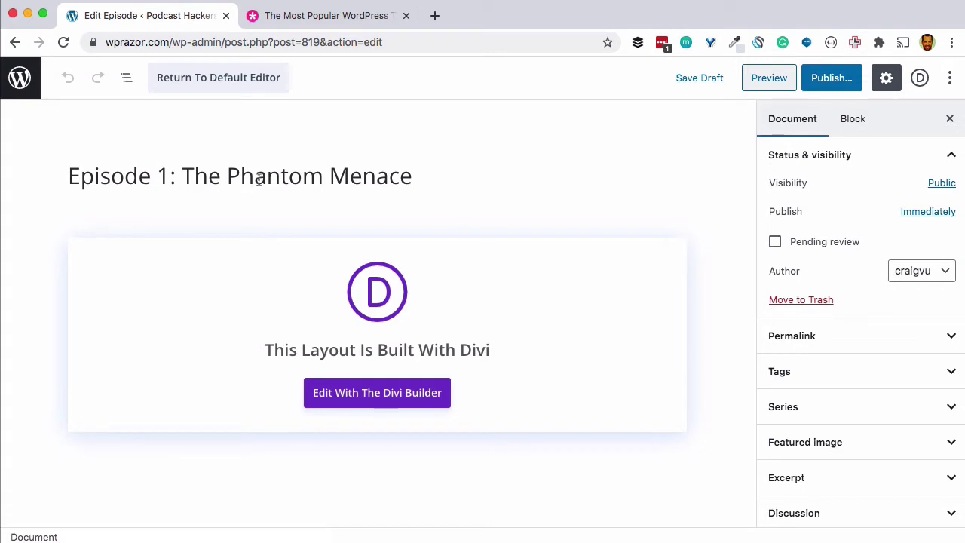
scroll(259, 178, "down", 3)
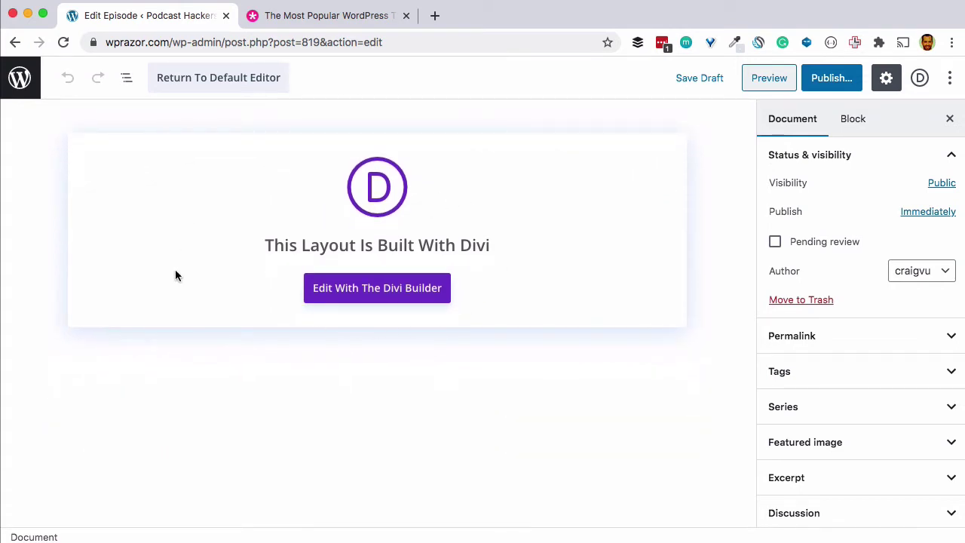
scroll(175, 270, "down", 8)
scroll(175, 270, "down", 1)
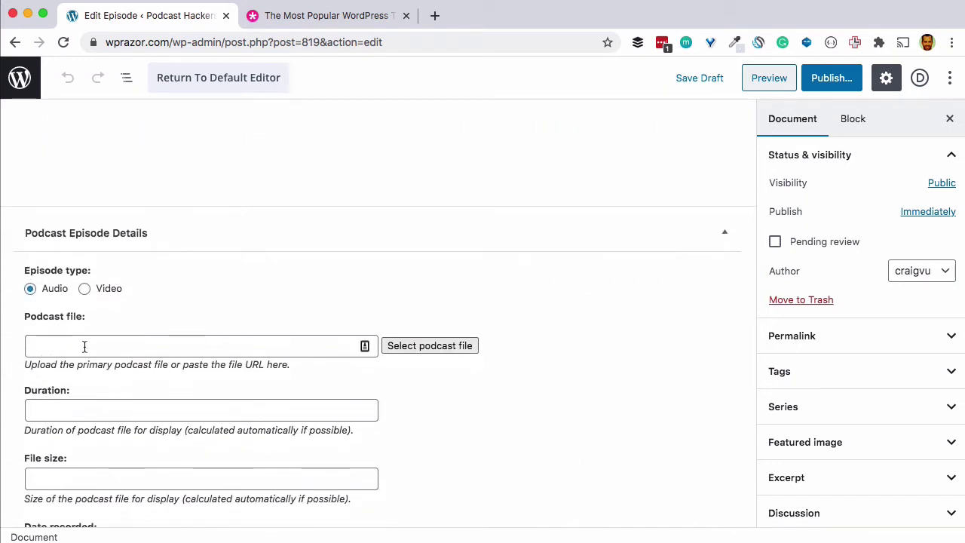
left_click(427, 345)
scroll(228, 297, "down", 10)
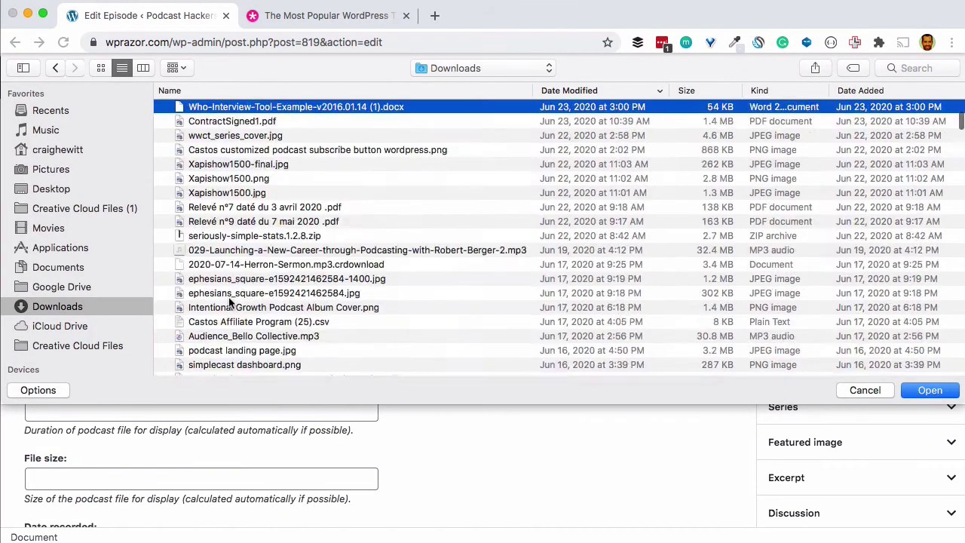
left_click(224, 368)
double_click(225, 368)
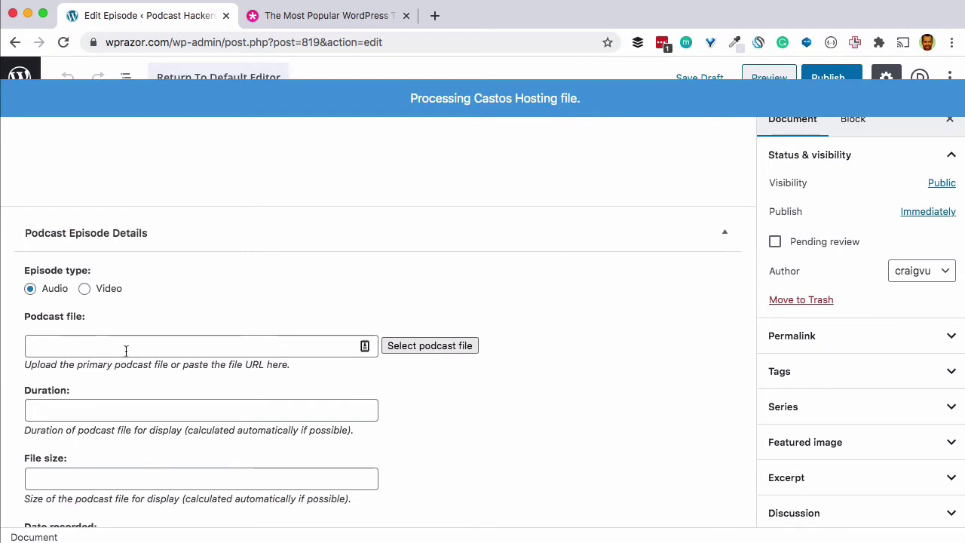
Copy the podcast file URL, save the episode draft and reopen the episode in the Divi Builder.
triple_click(260, 345)
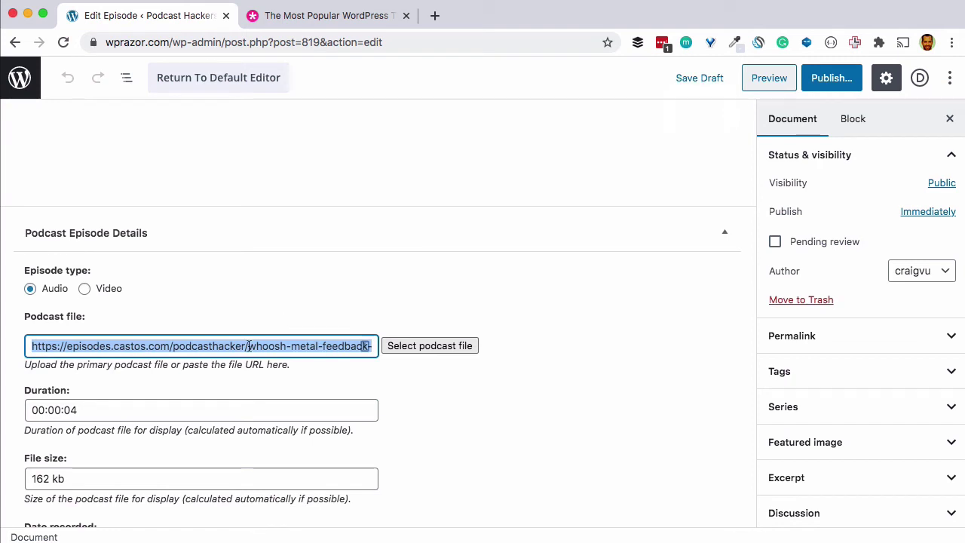
left_click(709, 78)
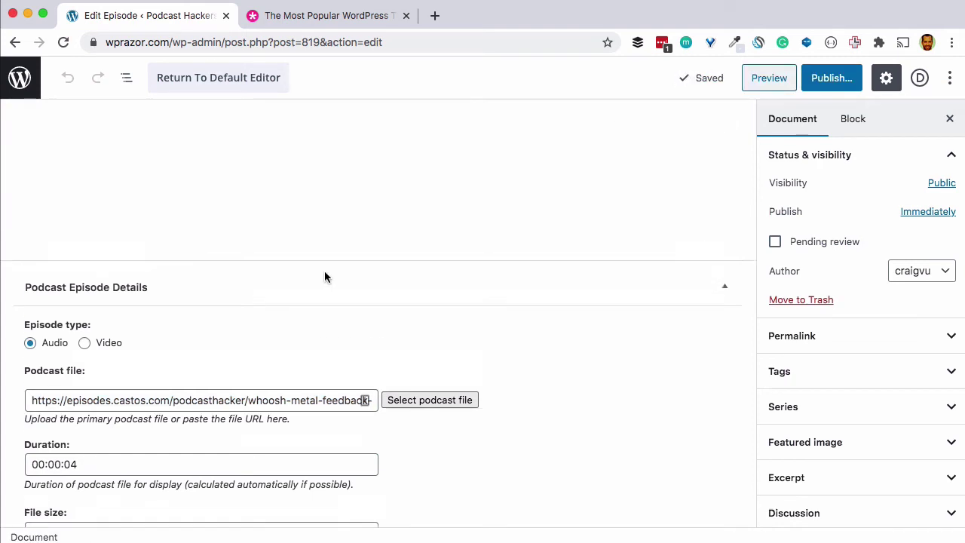
scroll(325, 277, "up", 5)
left_click(374, 393)
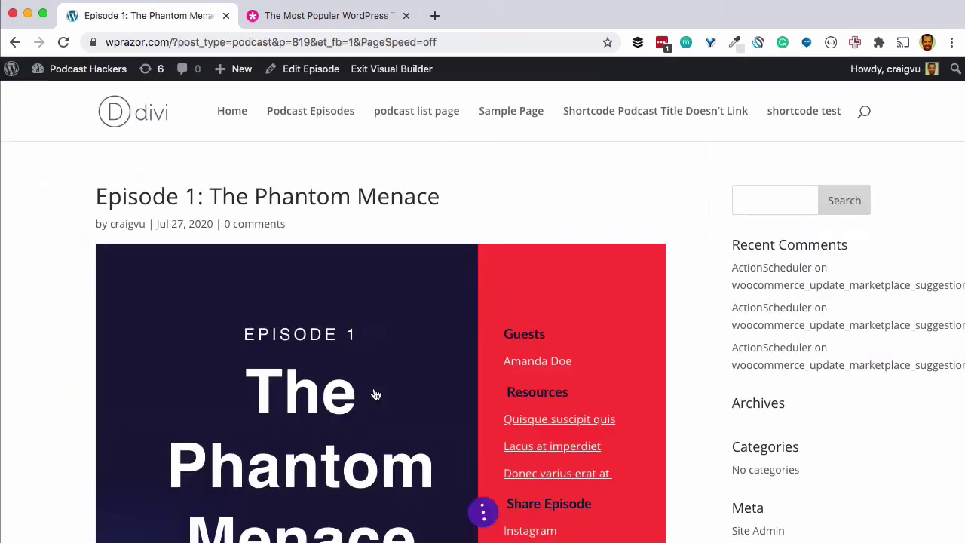
In the header audio player's settings, set the title to "The Phantom Menace", the artist to the host's first name and the album to "Podcast Hackers".
scroll(375, 395, "down", 5)
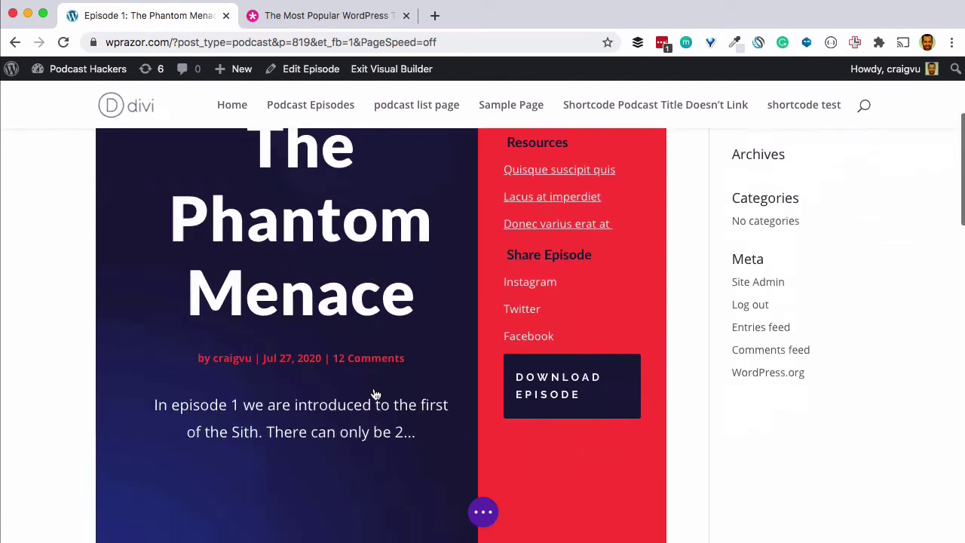
mouse_move(211, 312)
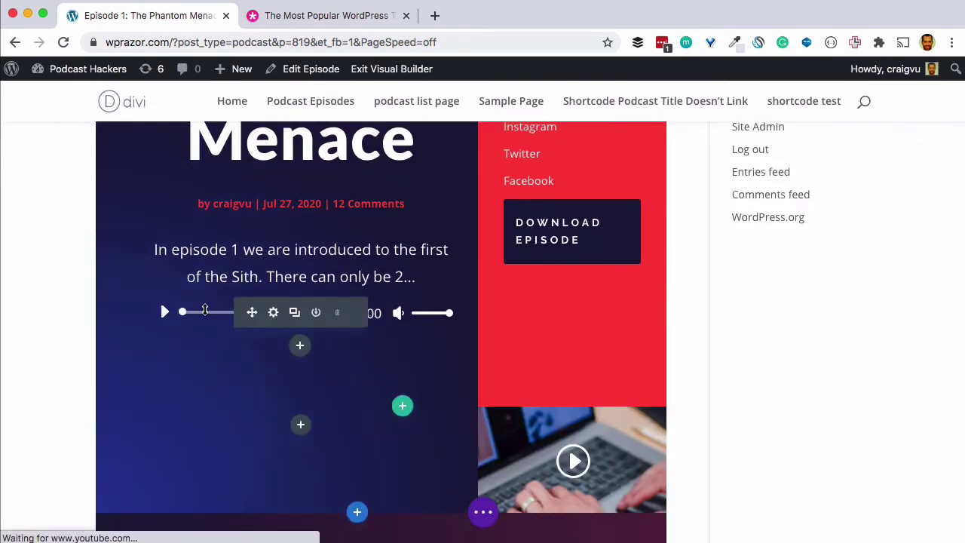
left_click(273, 313)
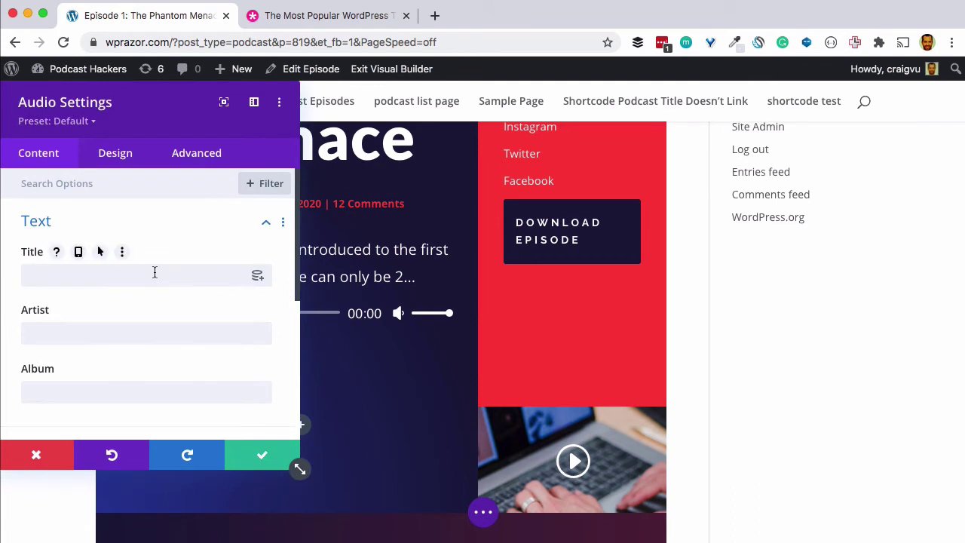
left_click(95, 276)
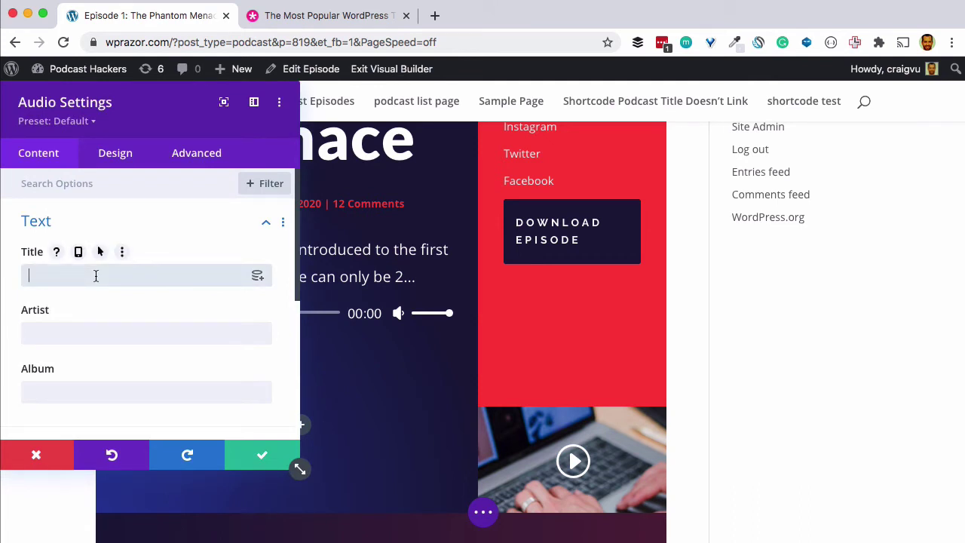
type("The Ph")
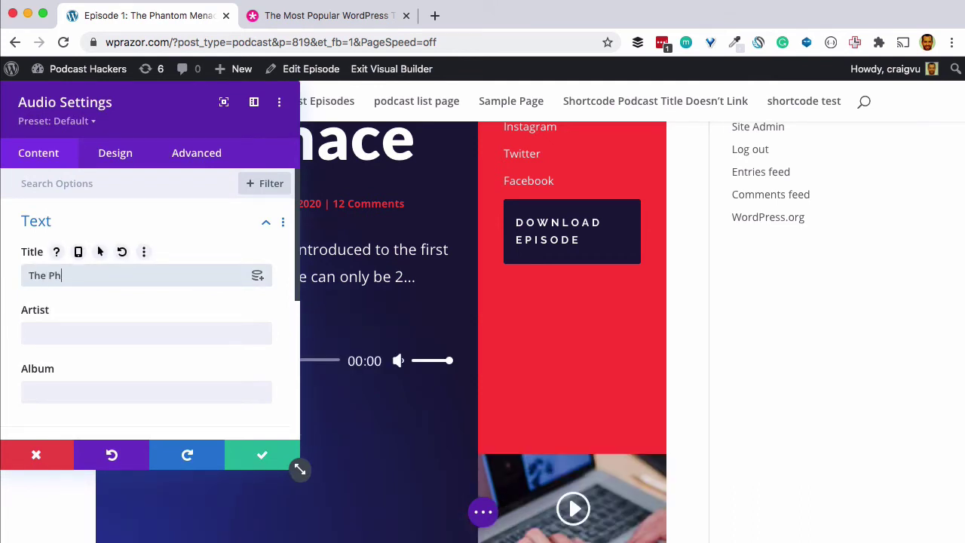
type("antom Menace")
key("Tab")
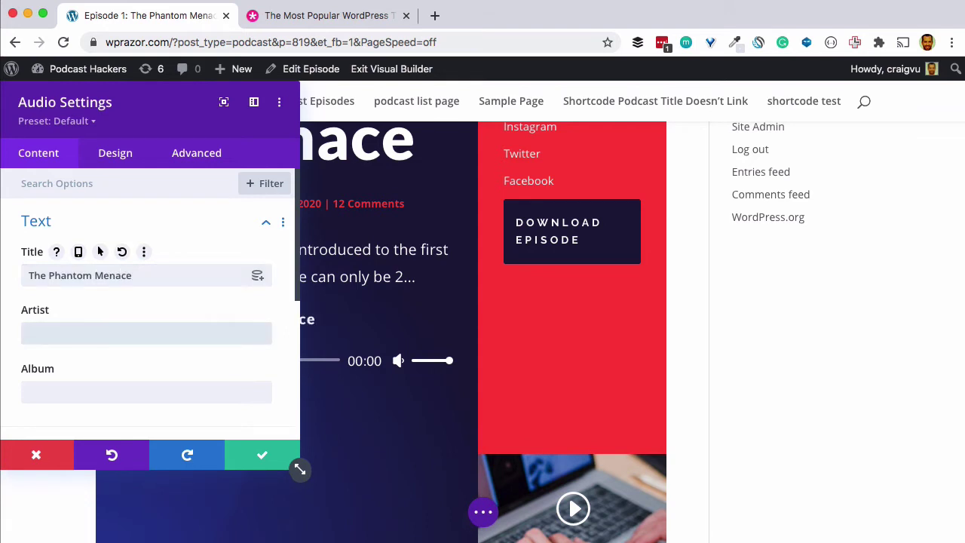
type("g")
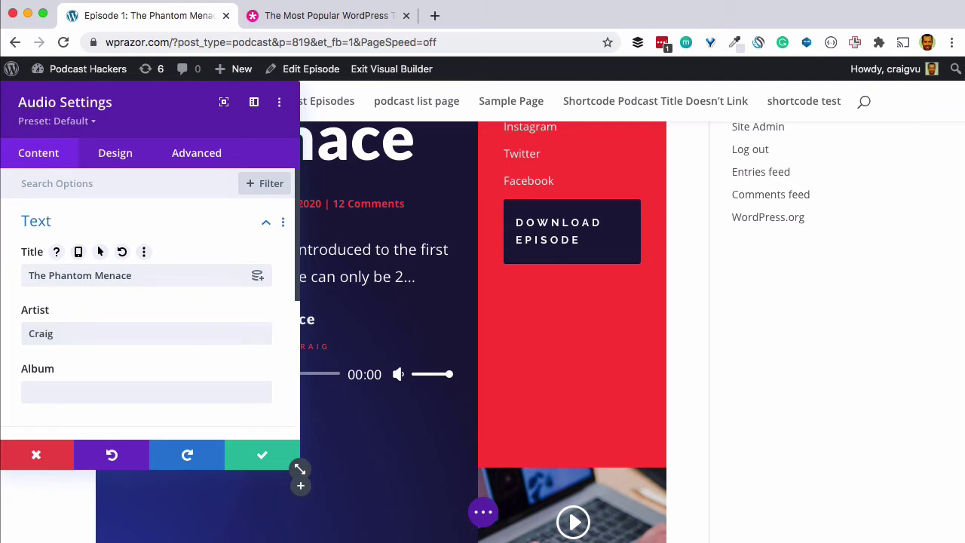
type("Pod")
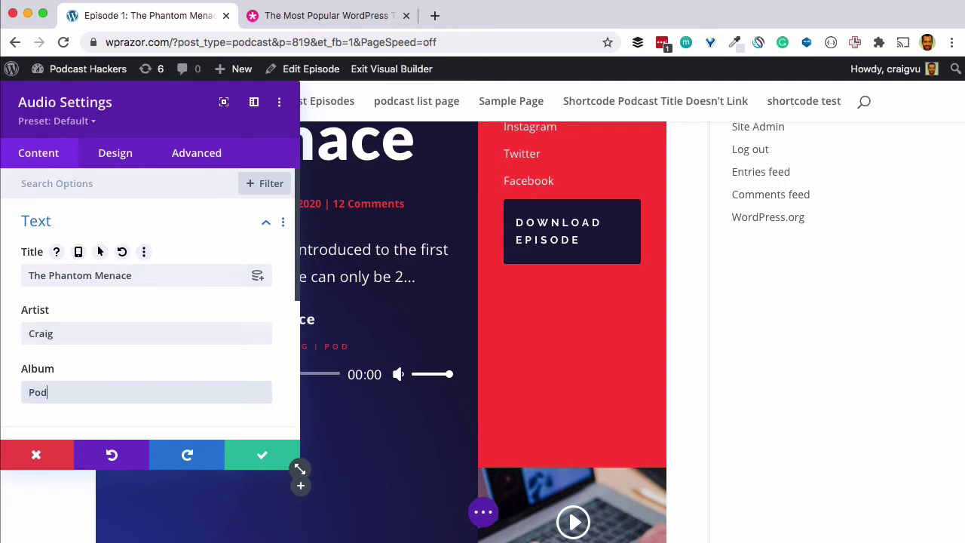
type("cast Hackers")
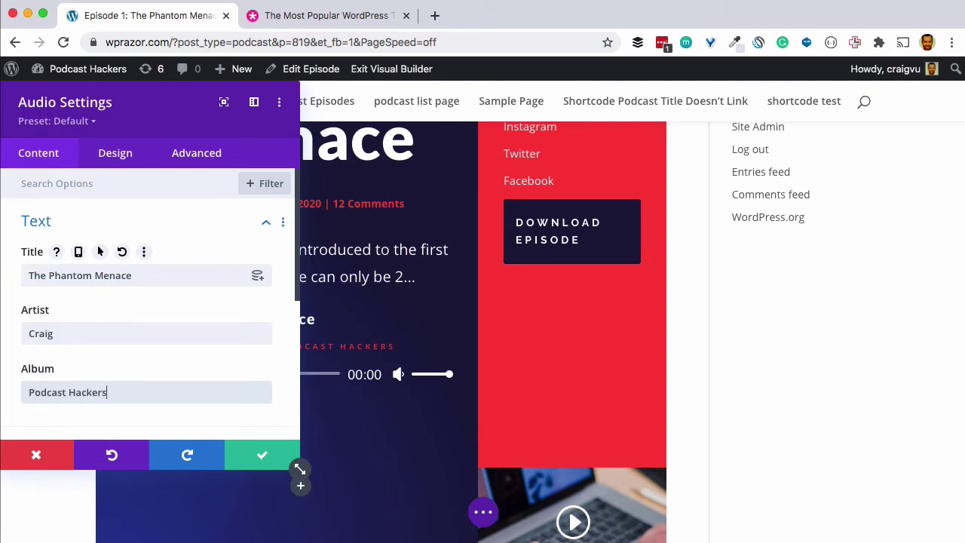
Replace the audio player's placeholder audio file with the copied podcast file URL and save the module.
scroll(147, 315, "down", 1)
scroll(147, 314, "down", 5)
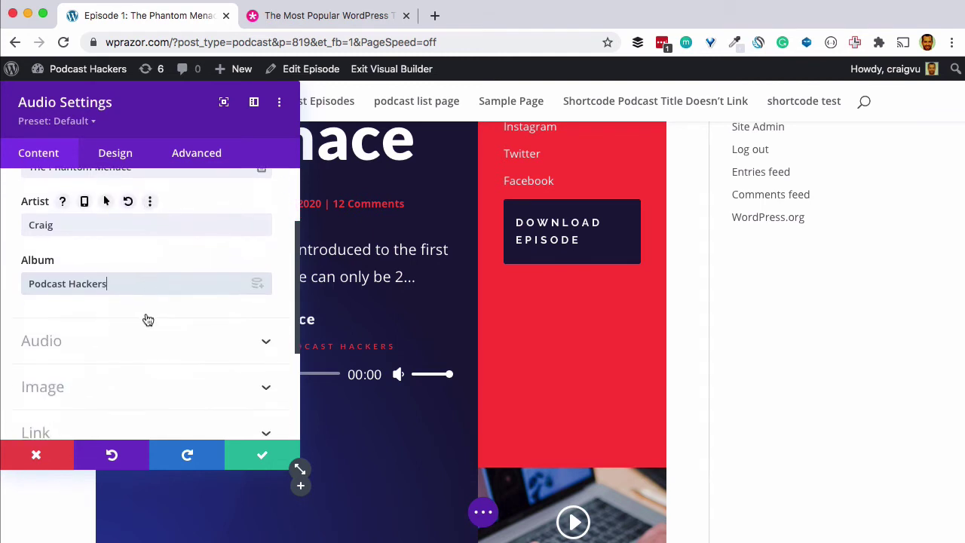
left_click(224, 290)
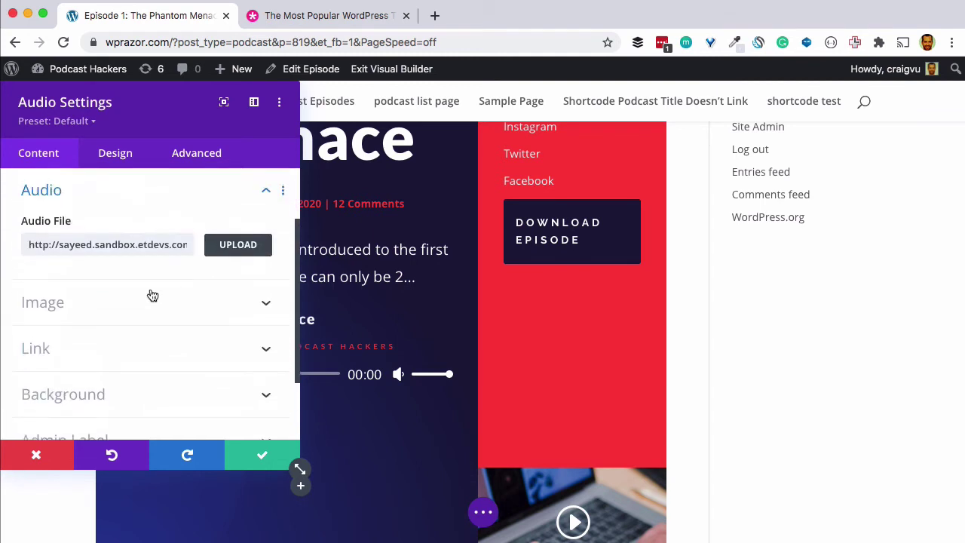
double_click(78, 244)
key("super+a")
key("super+v")
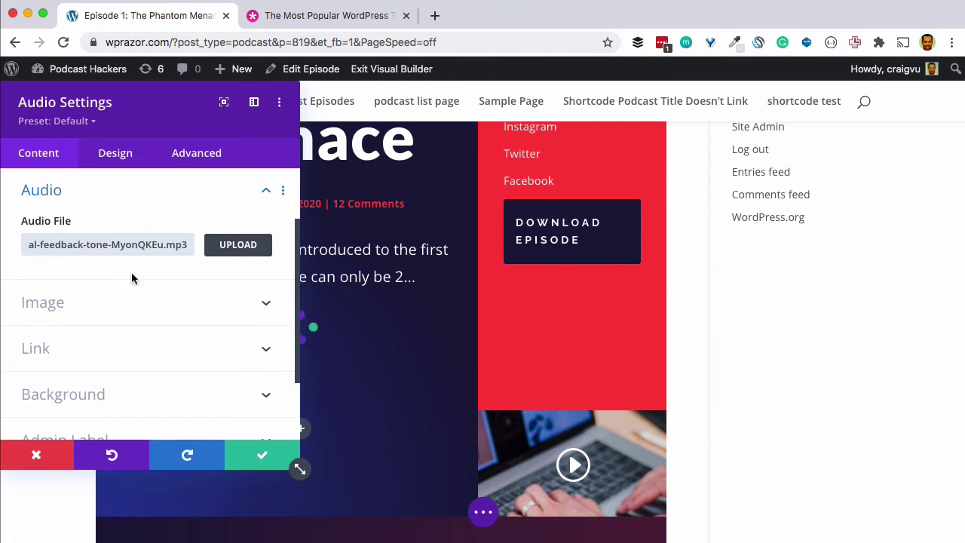
left_click(263, 451)
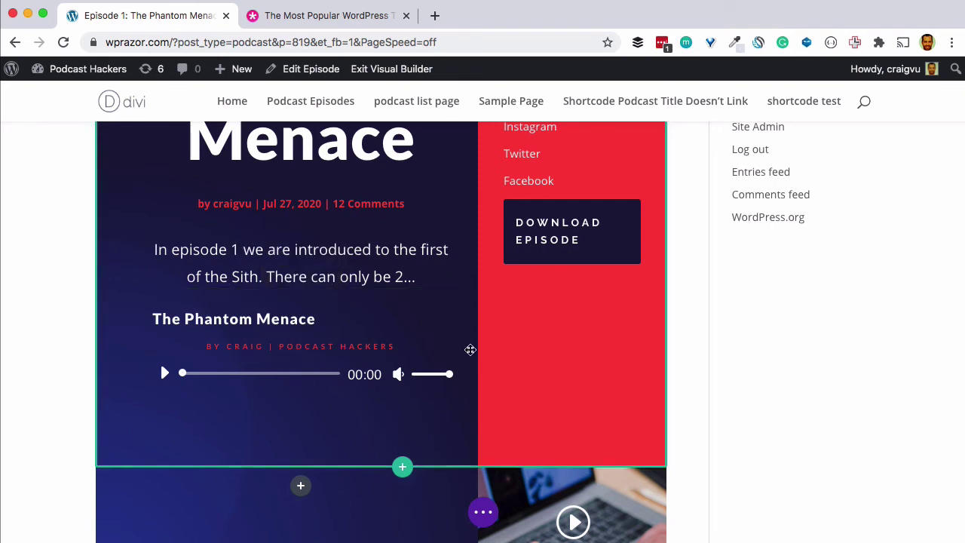
Save the episode page as a draft and go to the site's WordPress dashboard.
scroll(470, 349, "down", 5)
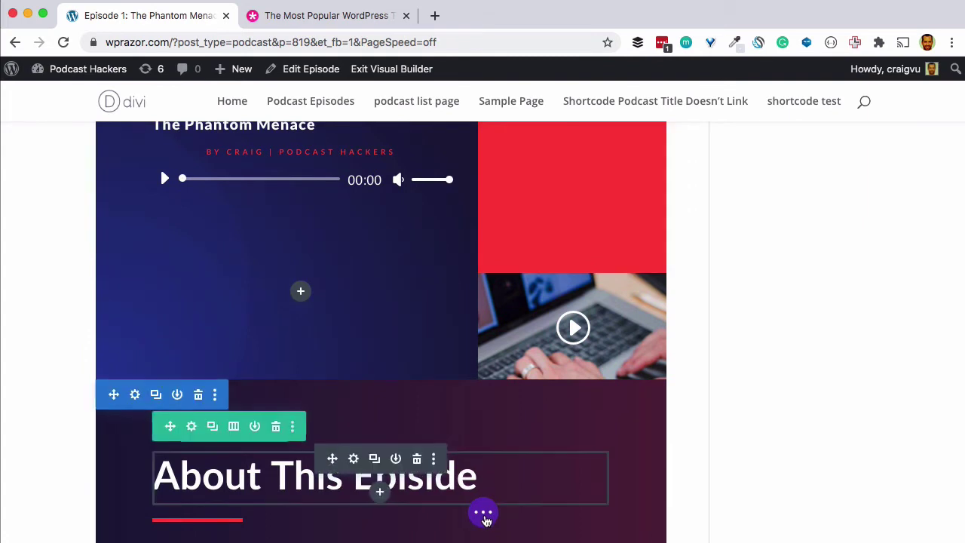
left_click(483, 512)
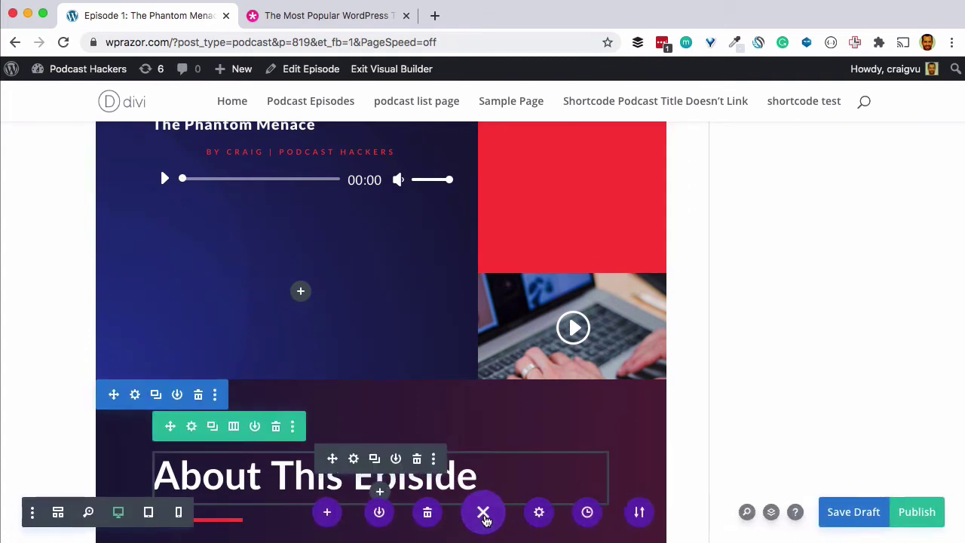
left_click(867, 503)
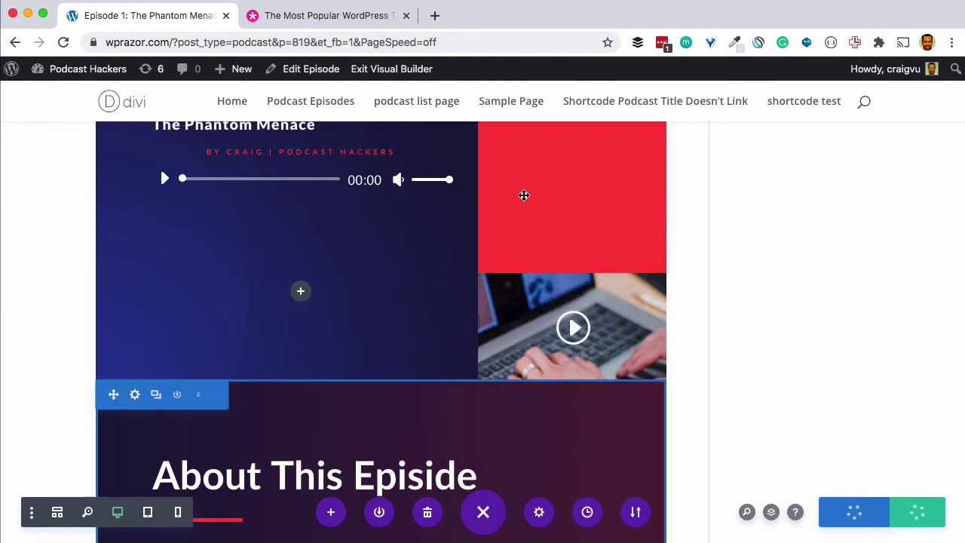
scroll(593, 395, "up", 10)
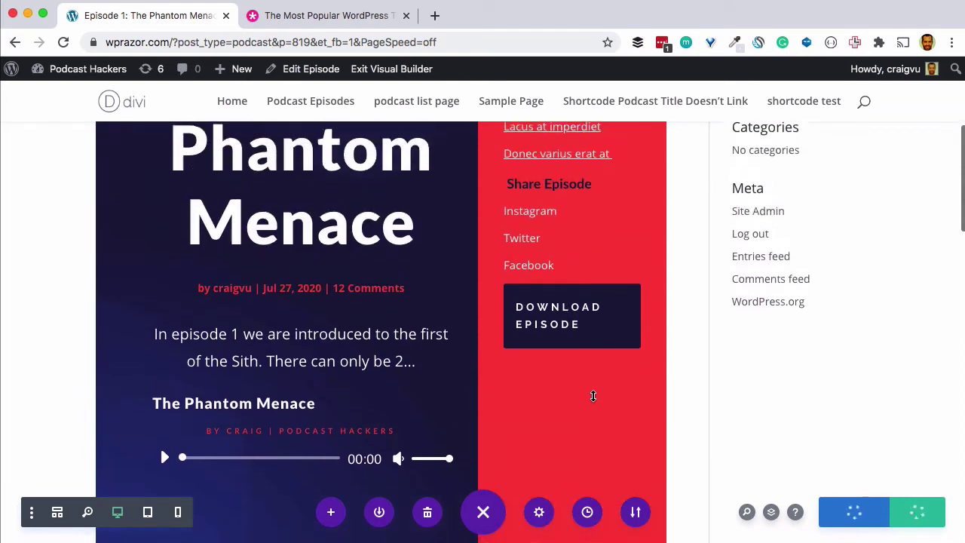
scroll(593, 397, "up", 3)
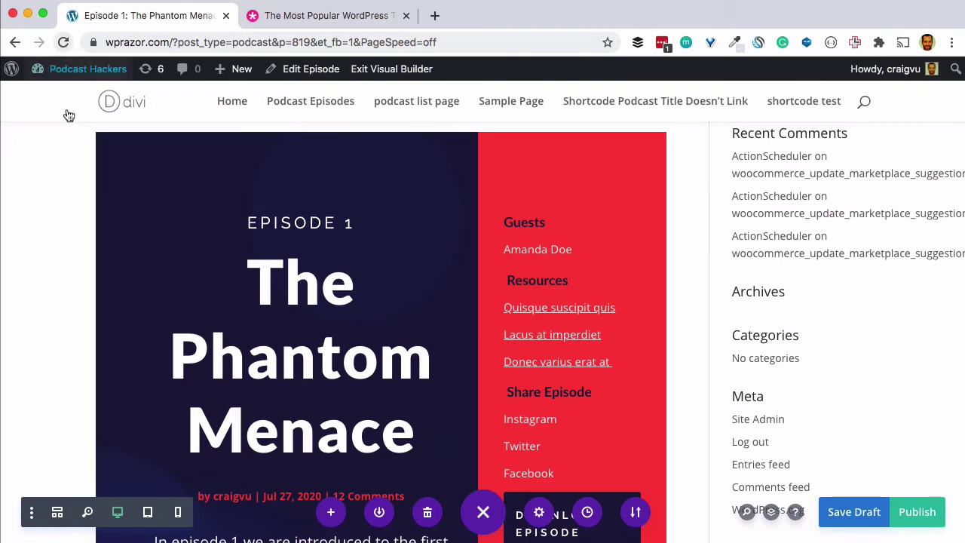
mouse_move(110, 188)
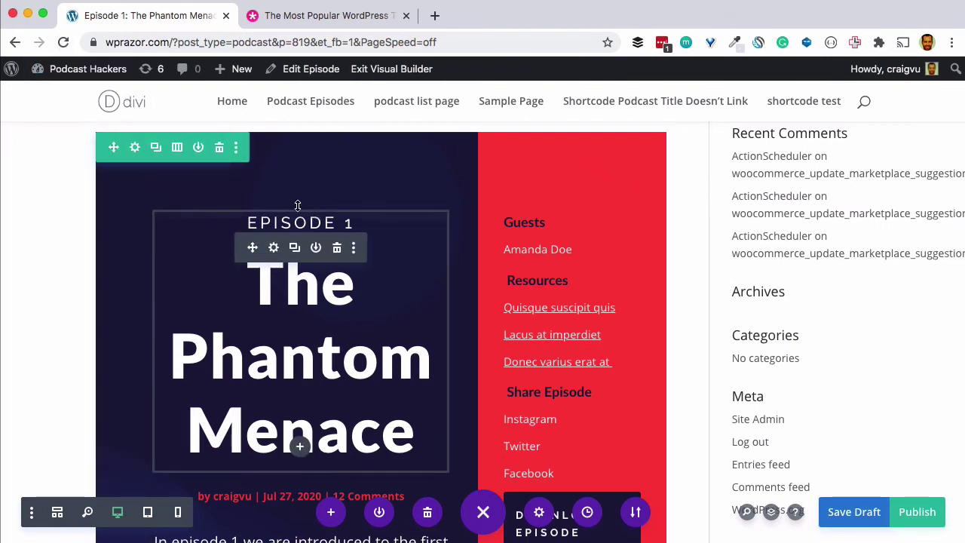
left_click(88, 69)
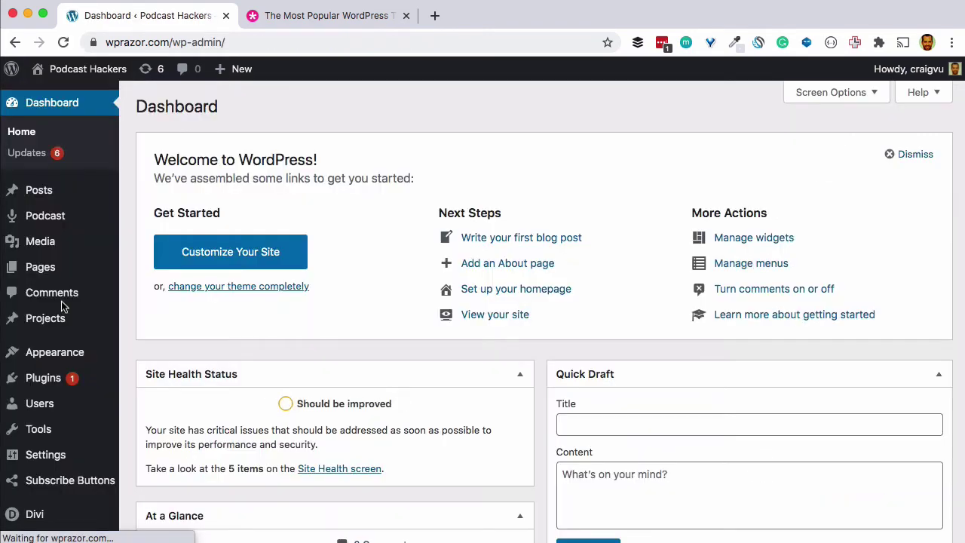
Open the Episode 1 podcast post for editing, set its Divi page layout to No Sidebar and save the draft.
left_click(42, 215)
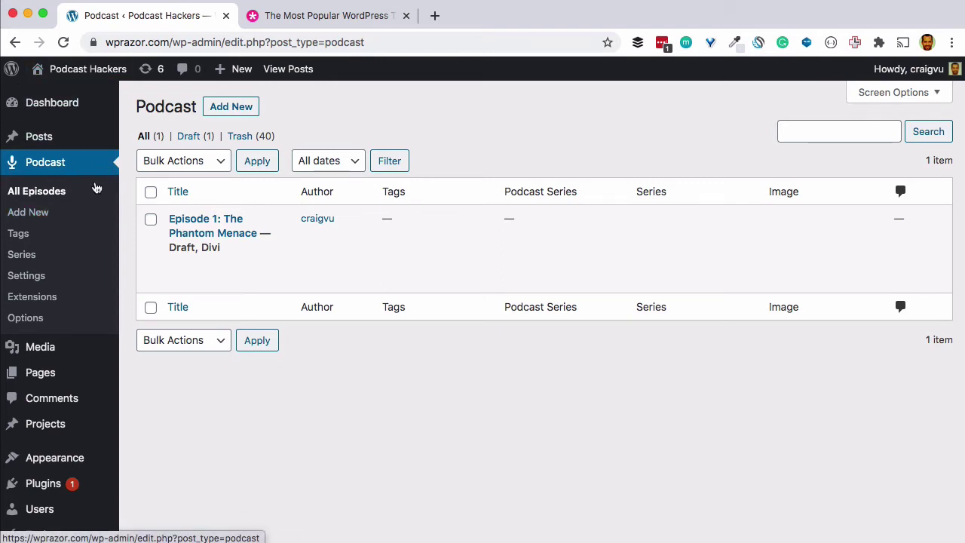
mouse_move(219, 234)
left_click(179, 266)
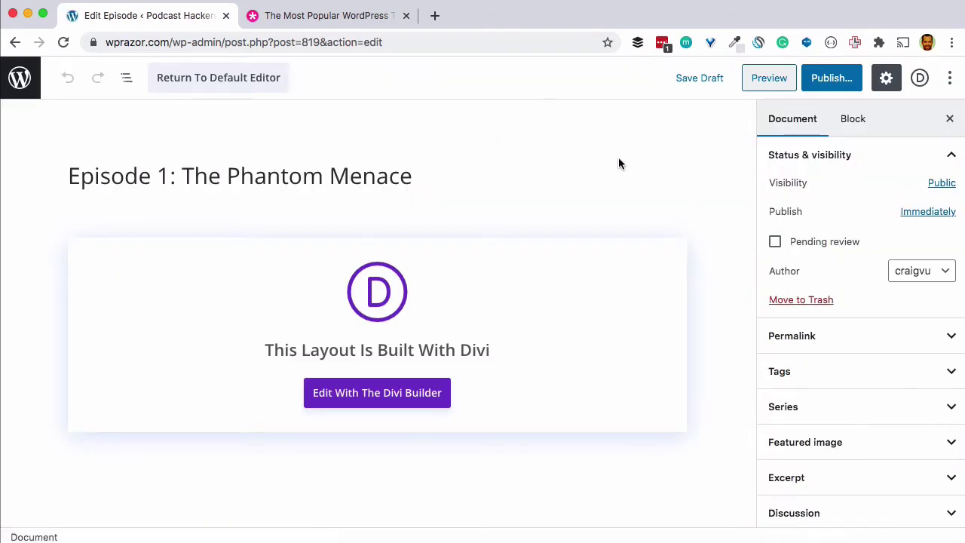
scroll(817, 270, "down", 5)
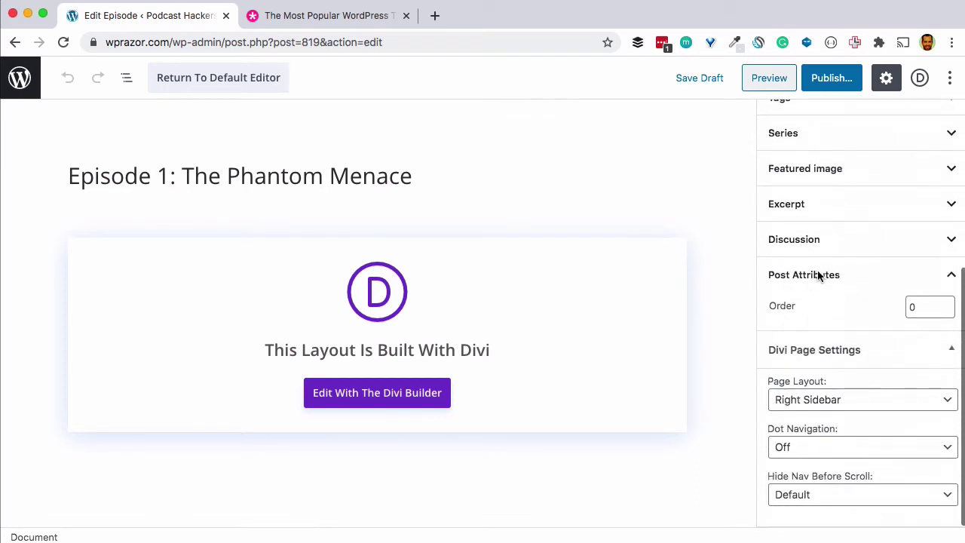
left_click(867, 400)
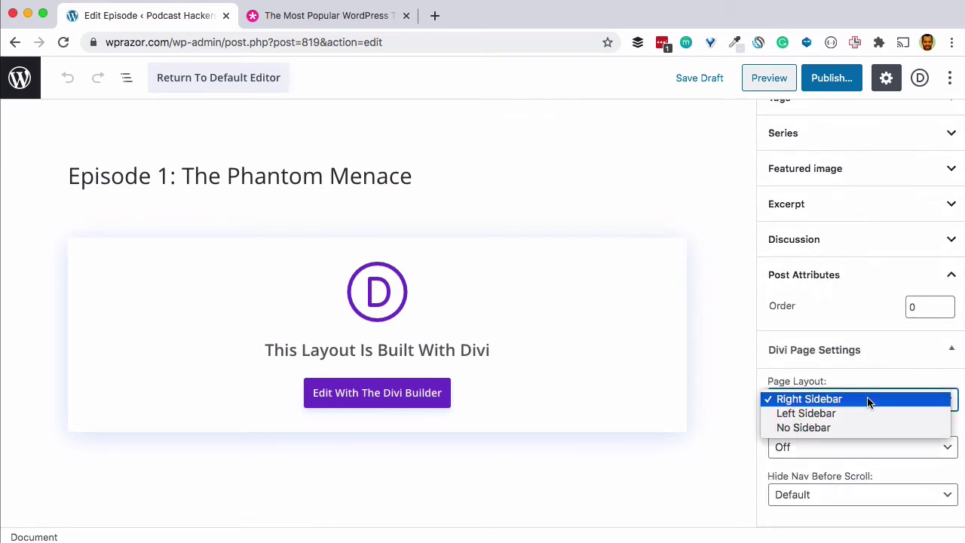
left_click(837, 427)
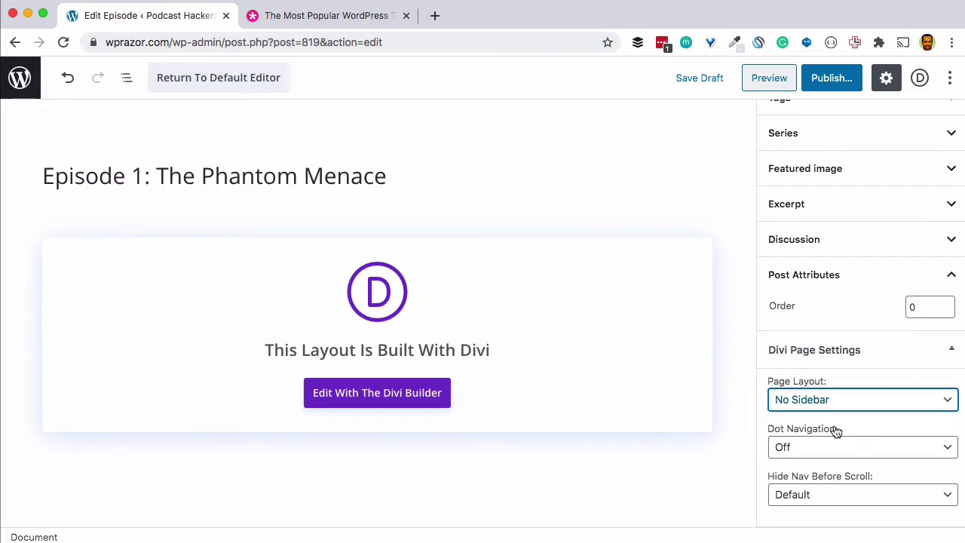
left_click(686, 80)
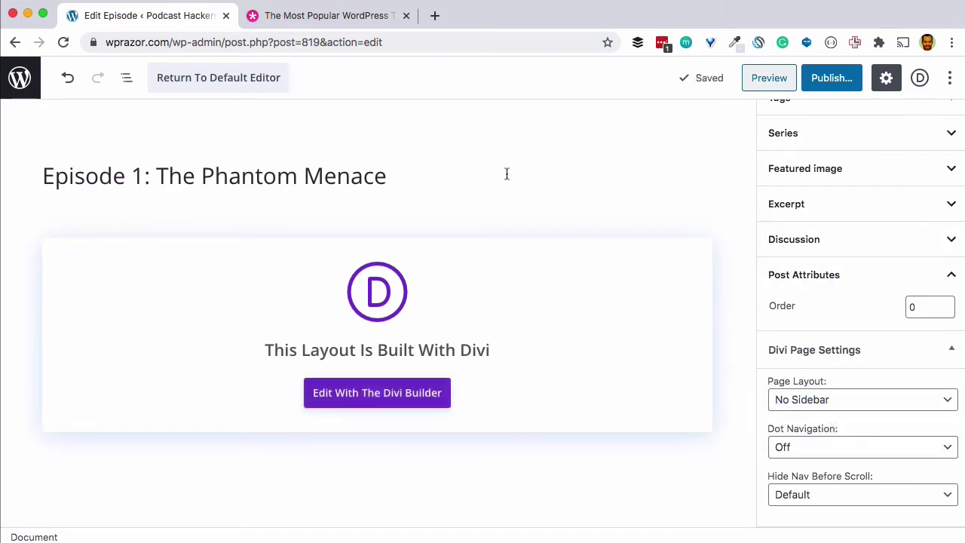
Preview the Episode 1 page, play and pause the audio player to test it, and review the page's layout.
left_click(770, 78)
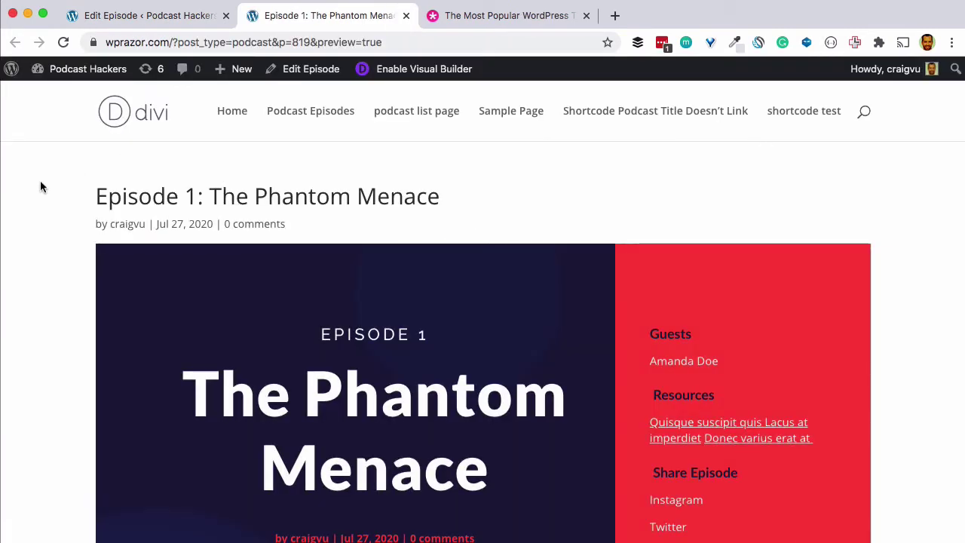
scroll(42, 186, "down", 5)
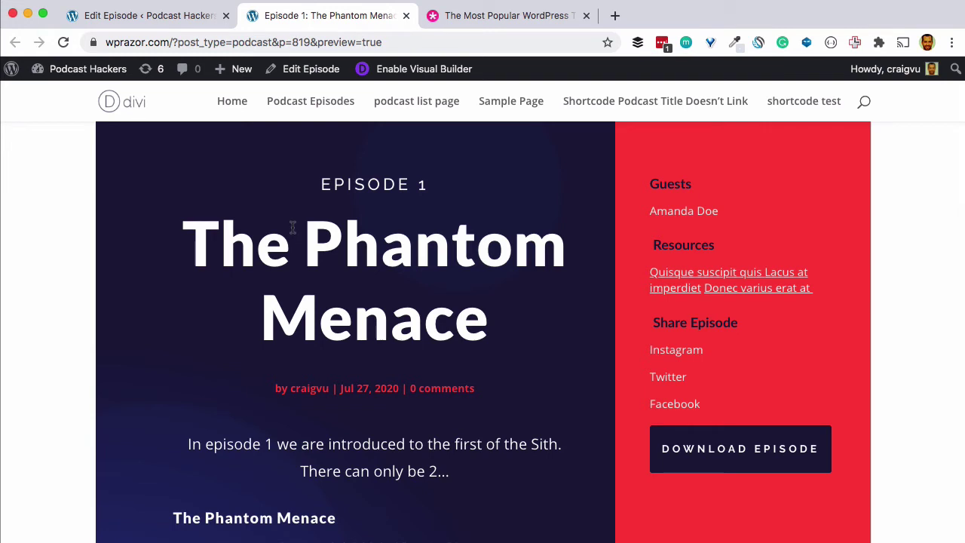
scroll(292, 226, "down", 7)
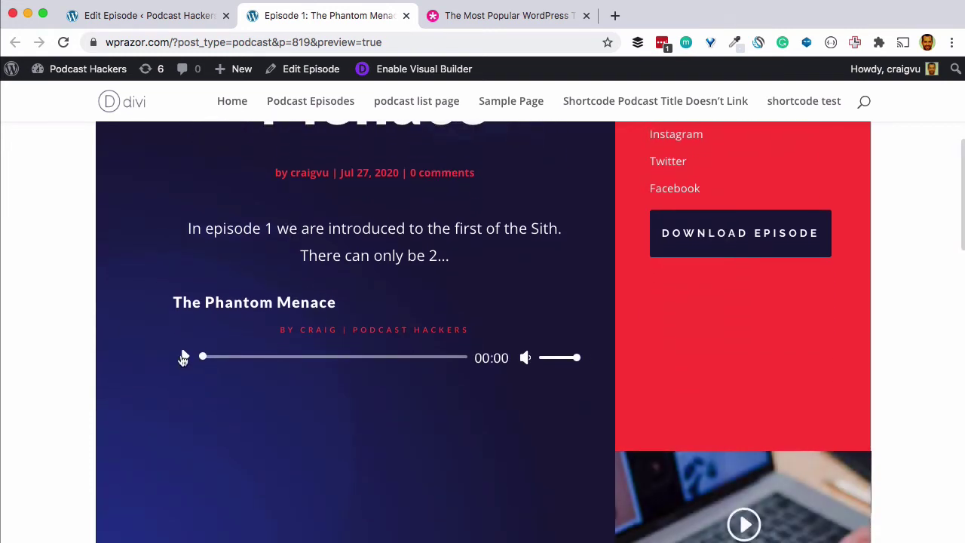
left_click(183, 358)
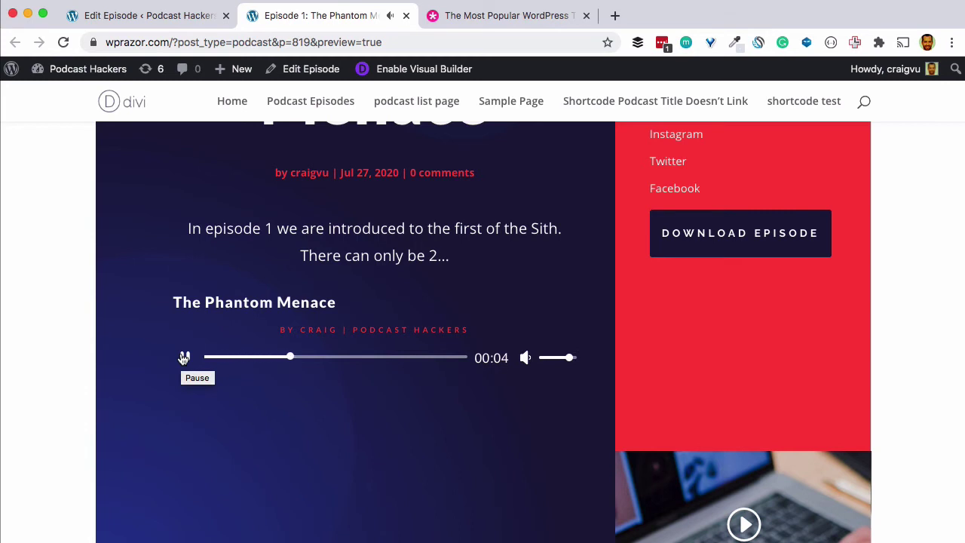
left_click(183, 357)
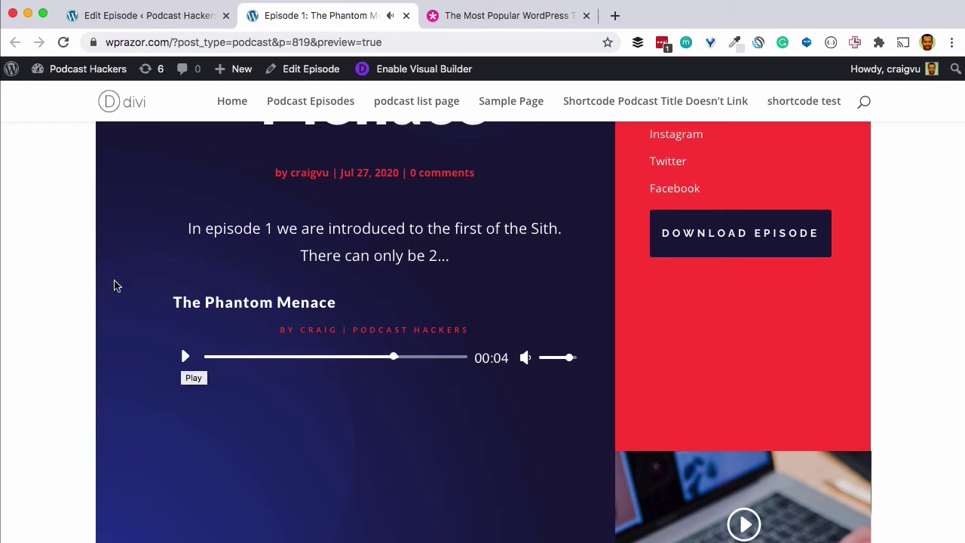
scroll(108, 272, "up", 8)
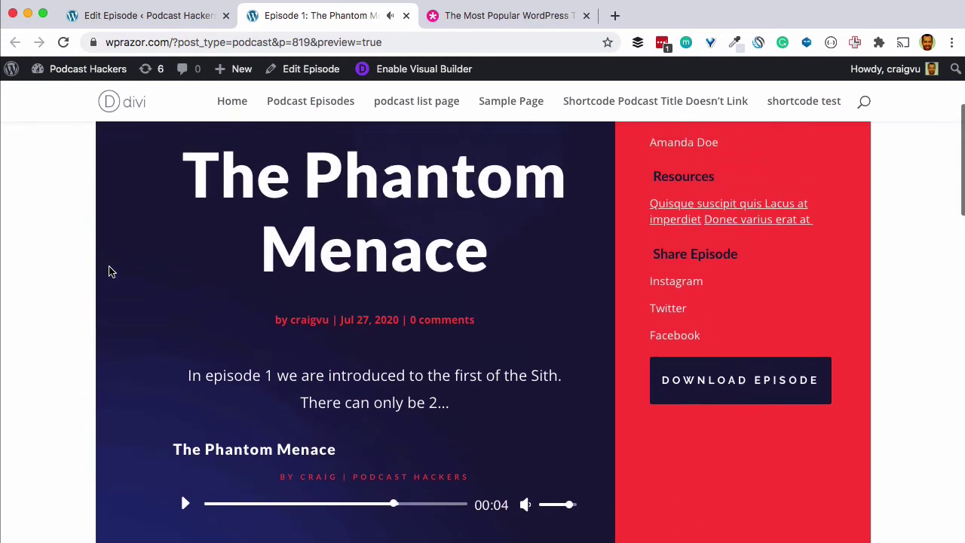
scroll(109, 271, "up", 2)
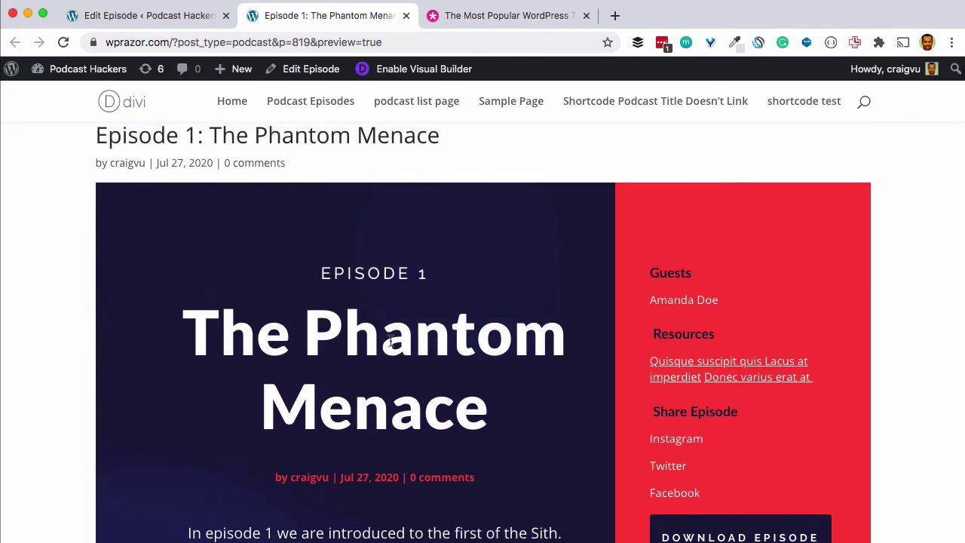
scroll(391, 340, "down", 5)
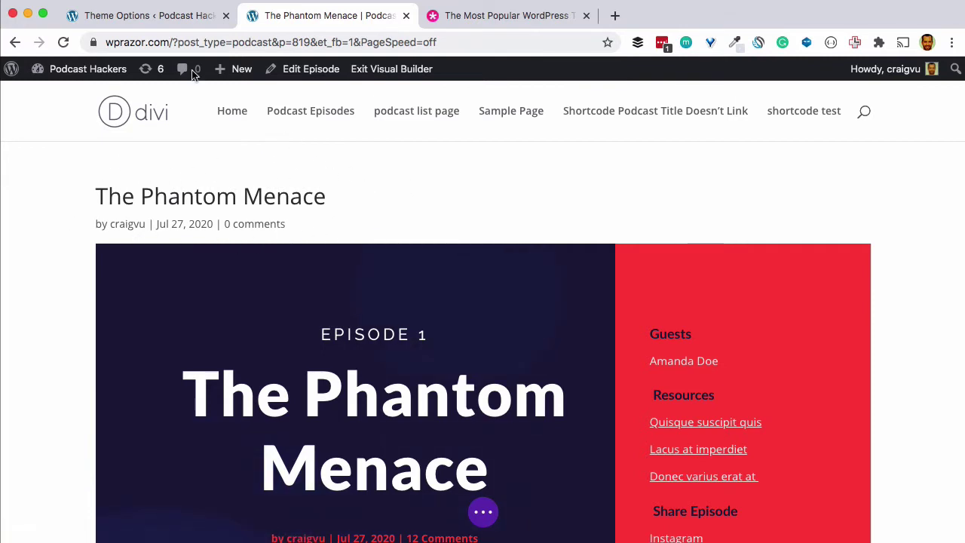
In the Divi Theme Options' single post layout, hide author, date, categories and comments from the post info and save the changes.
left_click(142, 16)
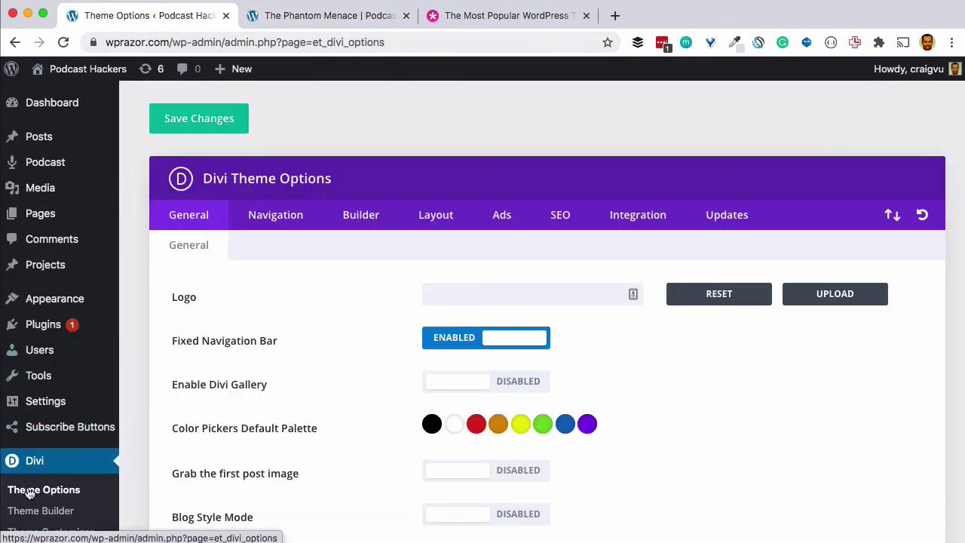
left_click(352, 217)
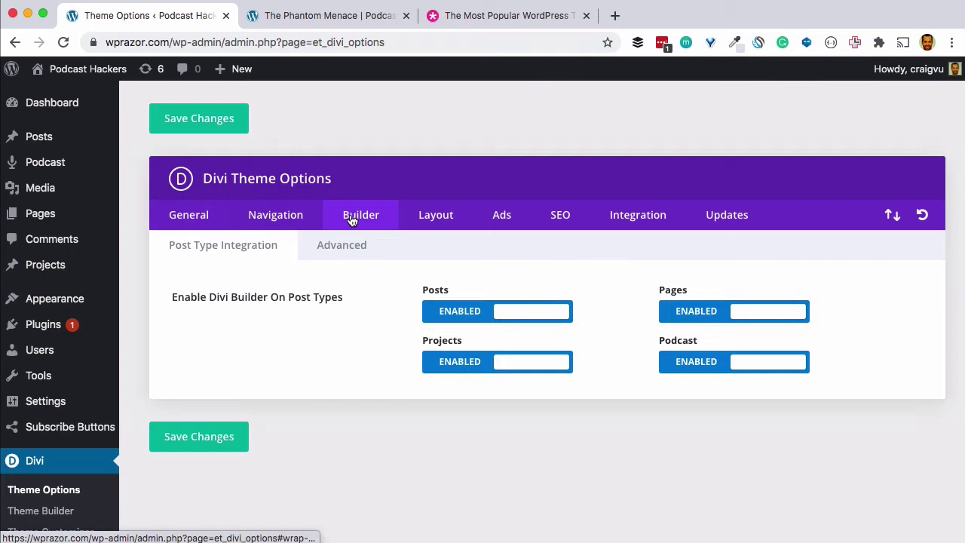
left_click(445, 217)
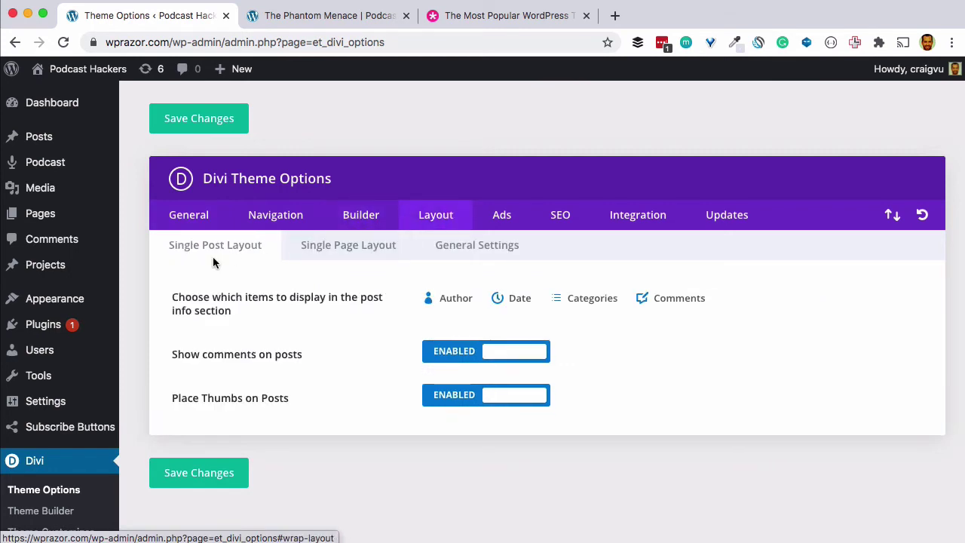
left_click(447, 298)
left_click(502, 298)
left_click(603, 300)
left_click(673, 302)
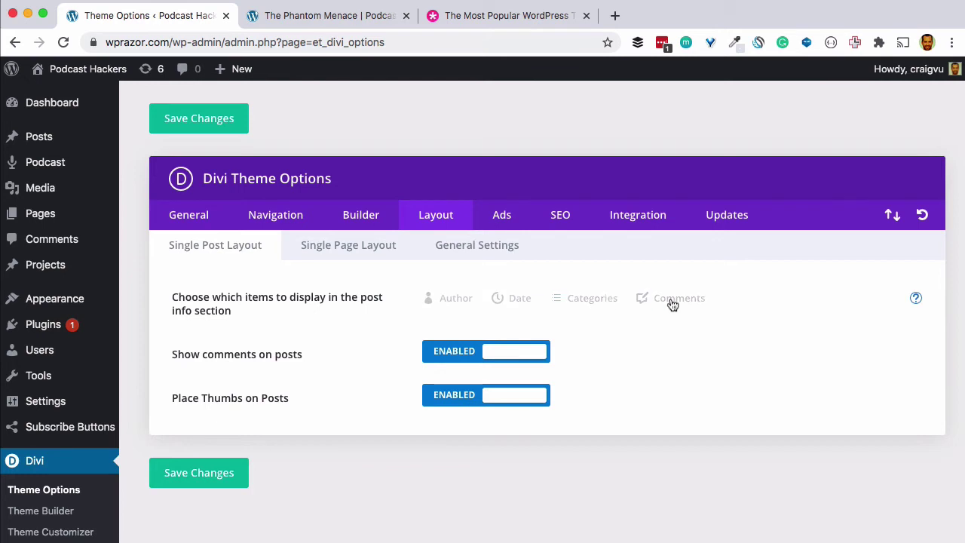
left_click(208, 469)
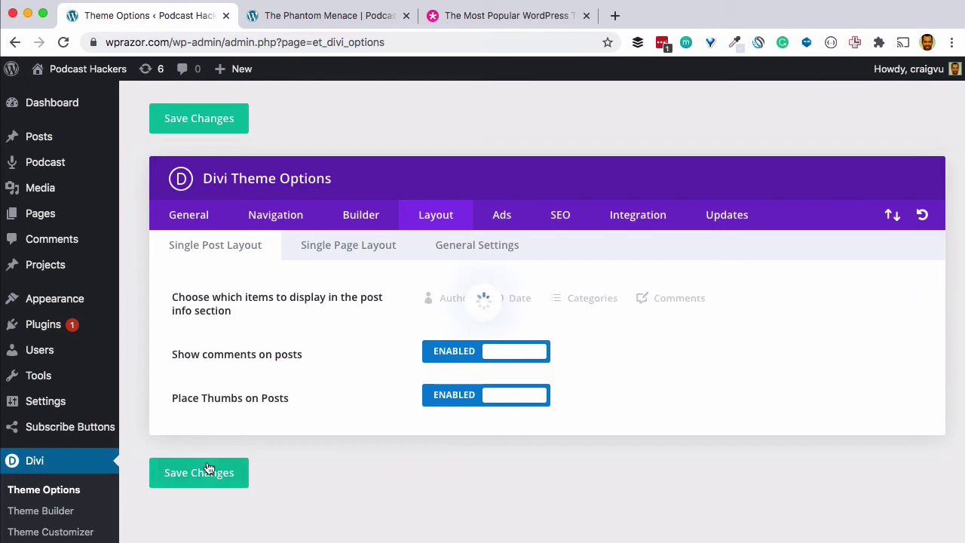
Reload the episode page in the Visual Builder and delete the video module beneath the red guest and resources column.
left_click(287, 20)
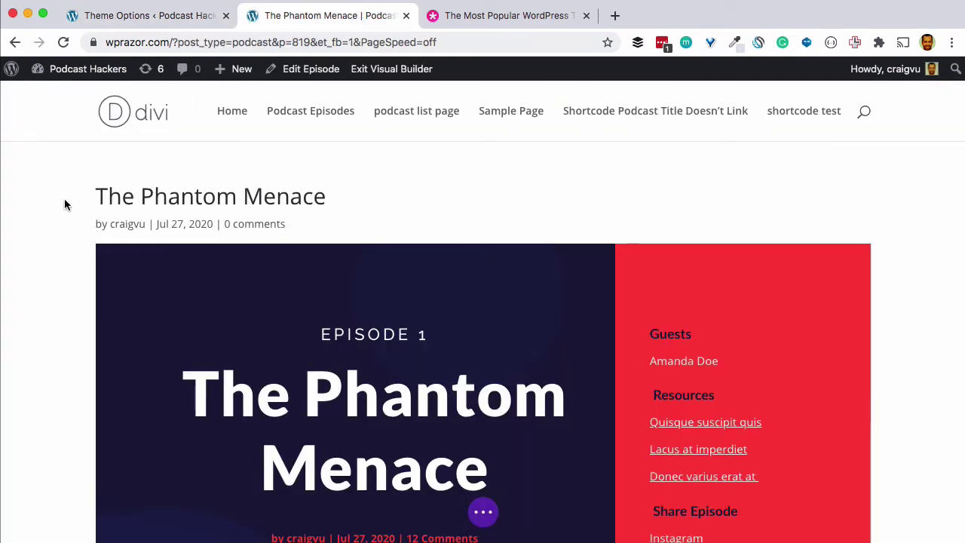
left_click(63, 42)
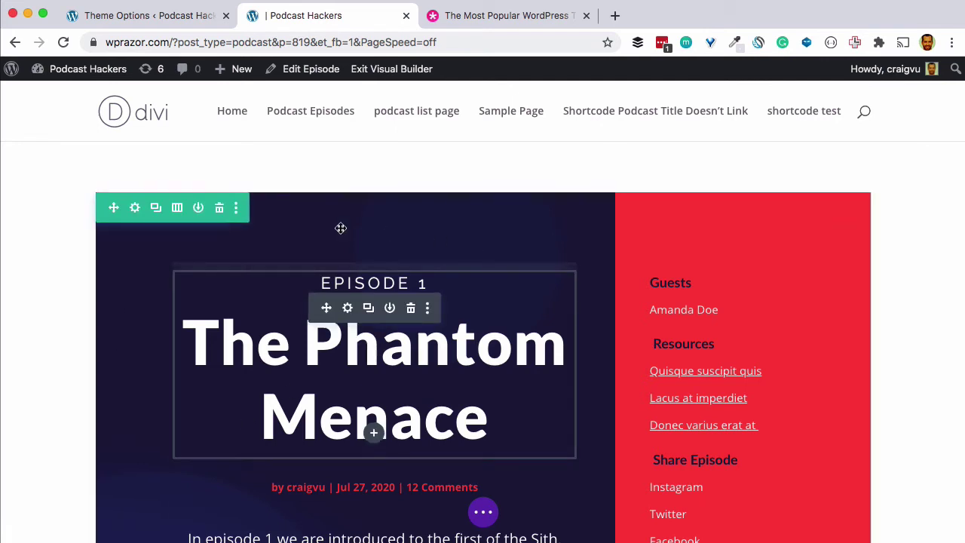
scroll(62, 332, "down", 5)
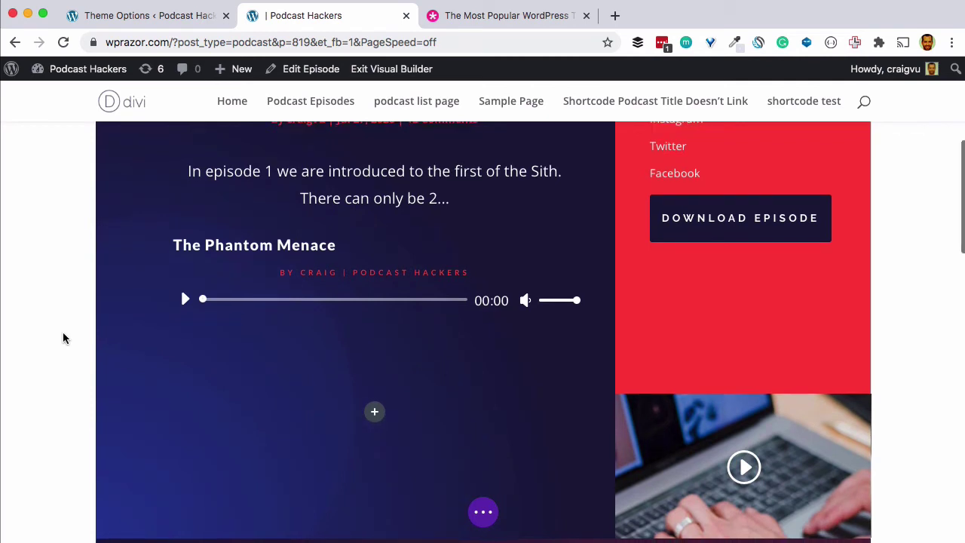
scroll(64, 338, "down", 3)
mouse_move(668, 268)
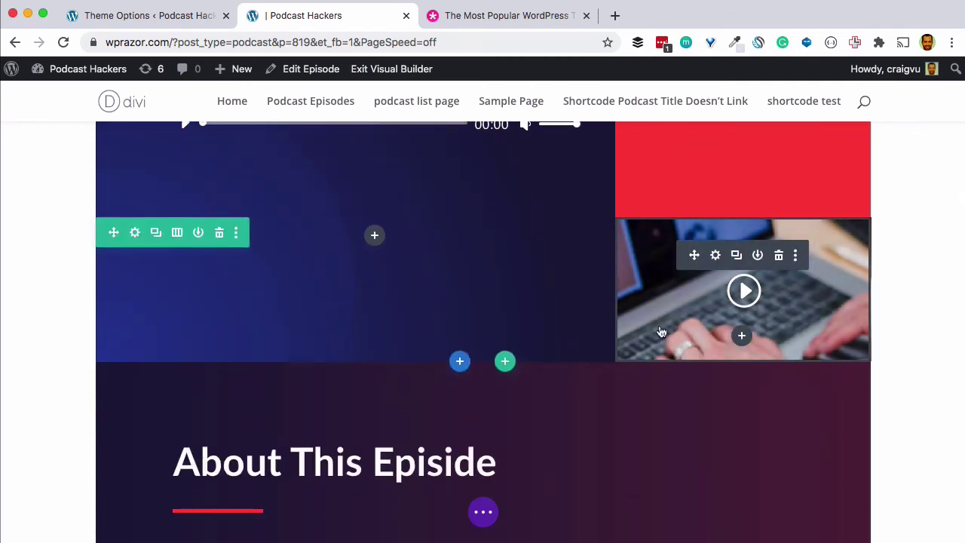
left_click(782, 263)
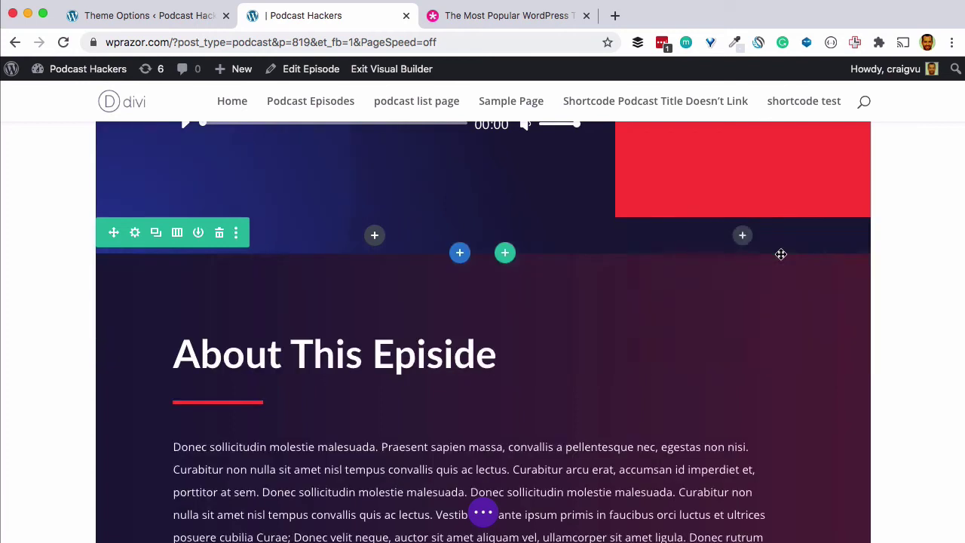
scroll(695, 375, "up", 3)
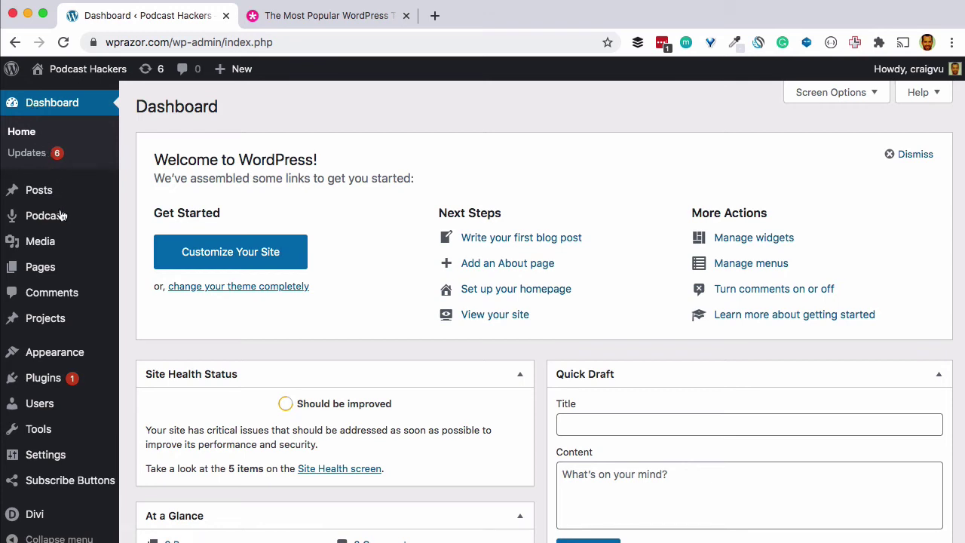
Create a new page titled "Episodes", start it in the Divi Builder and browse the premade layouts.
mouse_move(65, 270)
left_click(170, 292)
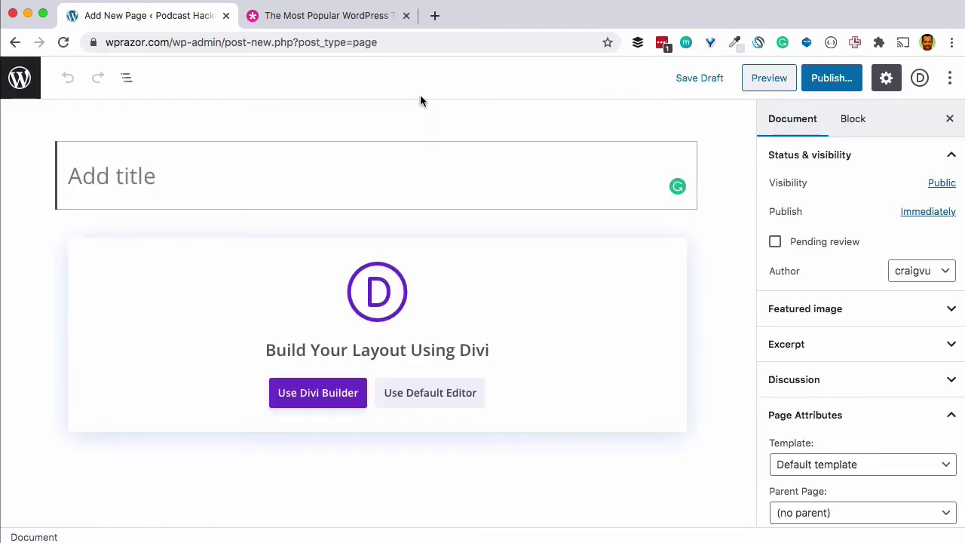
type("Episodes")
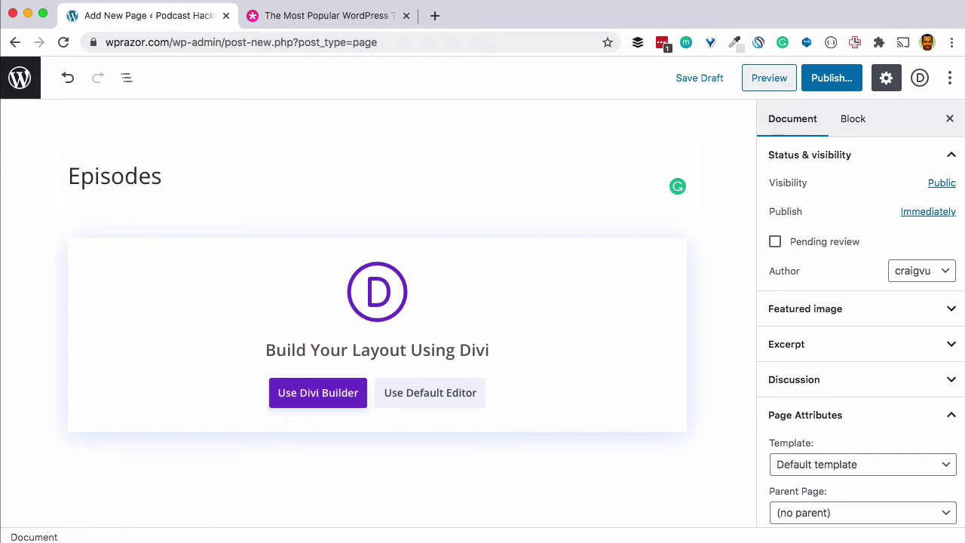
left_click(312, 400)
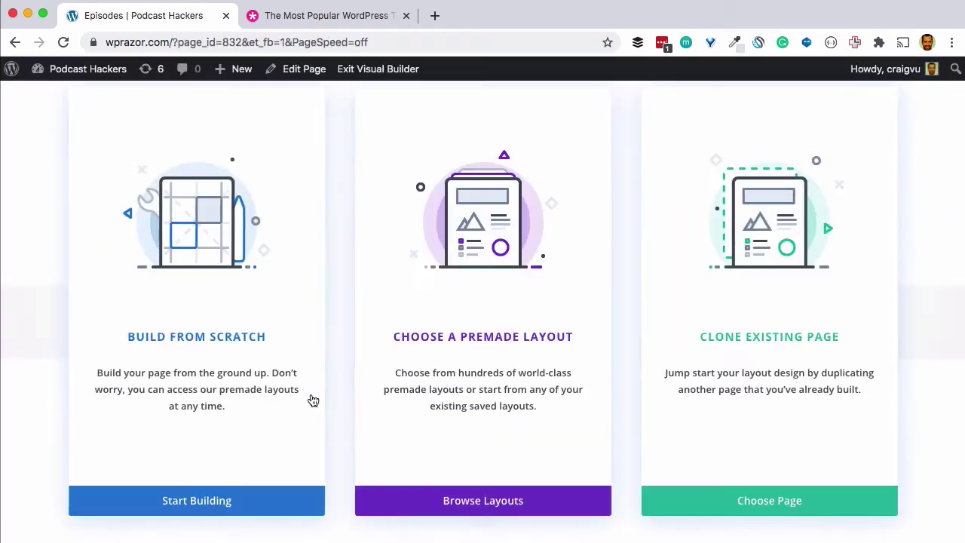
left_click(494, 401)
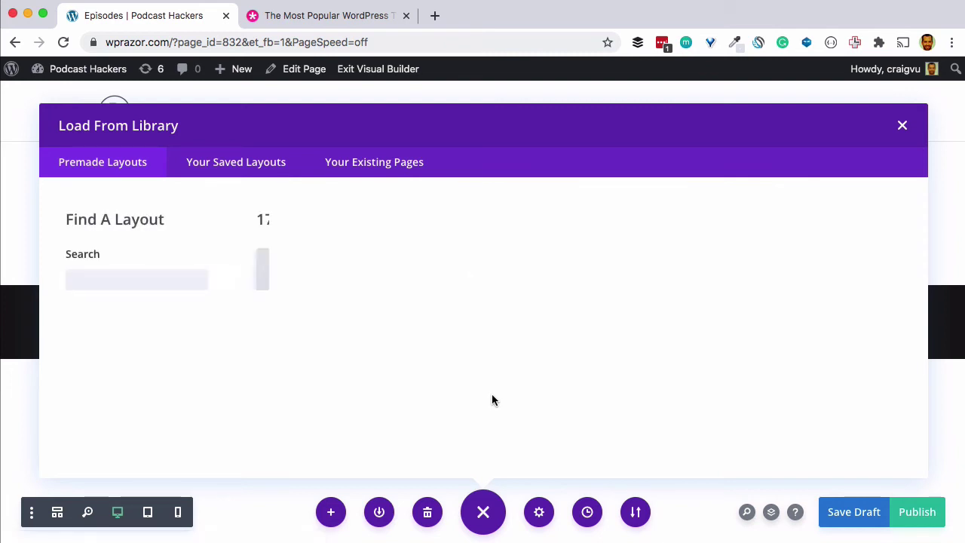
Search the premade layouts for "podcast" and open the details of the Podcast Episodes Page layout.
left_click(130, 279)
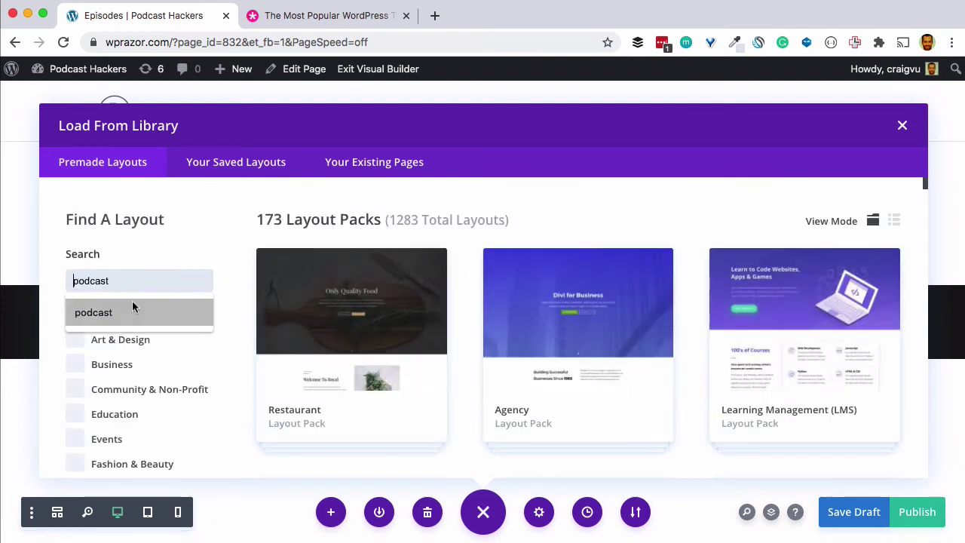
left_click(132, 306)
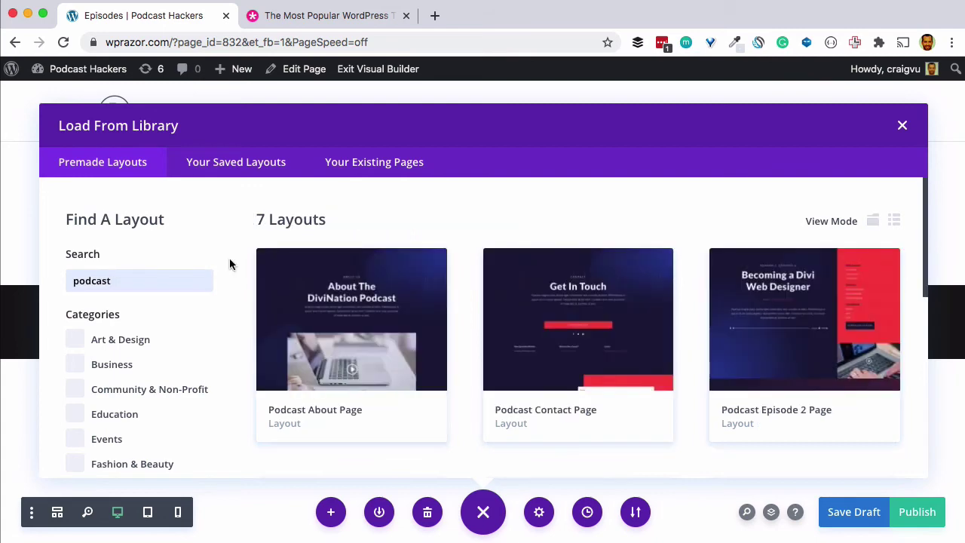
scroll(564, 283, "down", 3)
scroll(564, 284, "down", 5)
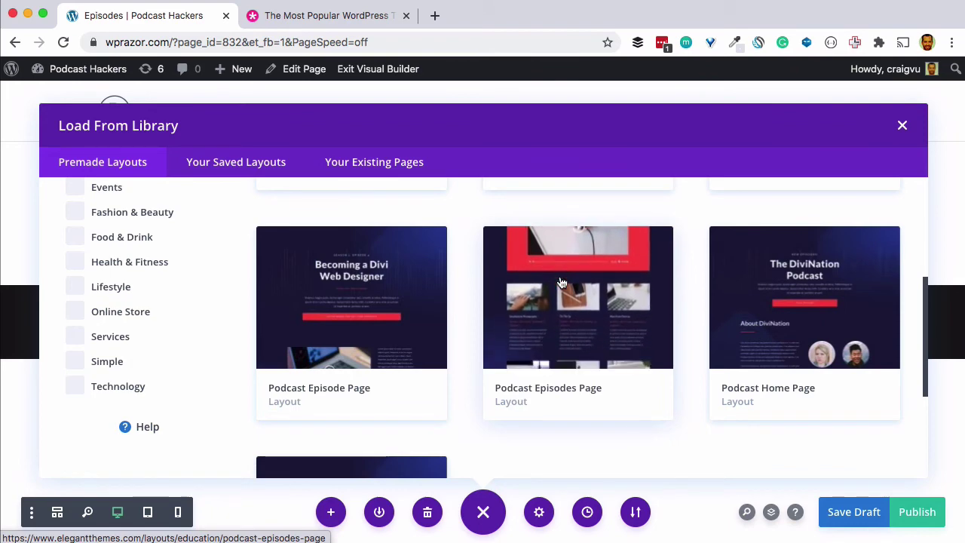
left_click(562, 283)
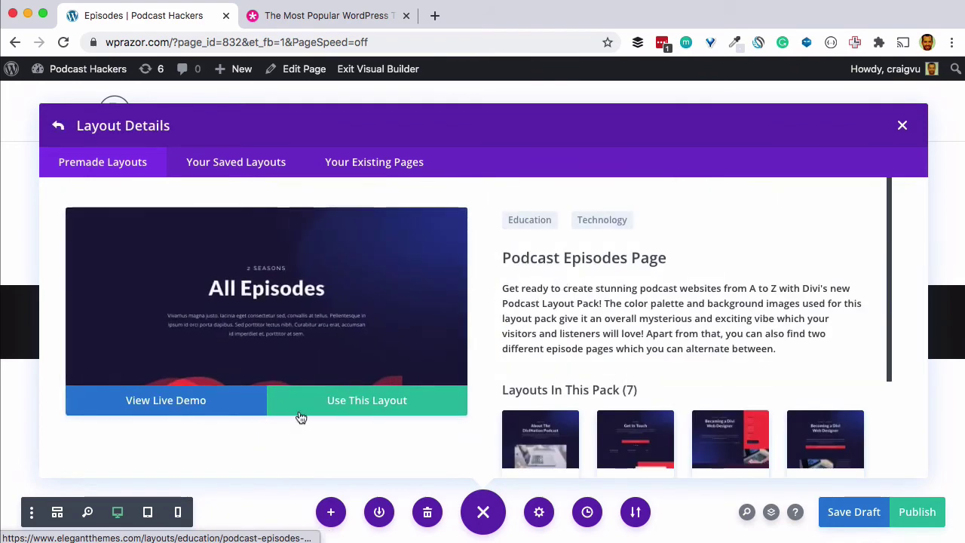
Open the live demo of the Podcast Episodes Page layout, examine its sections down to the episode grid, and close the demo.
left_click(167, 398)
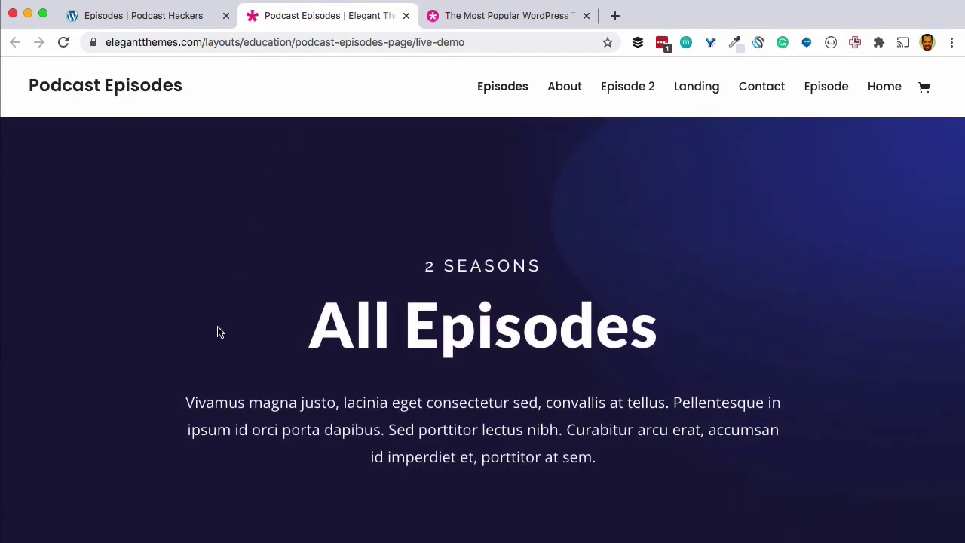
scroll(368, 348, "down", 2)
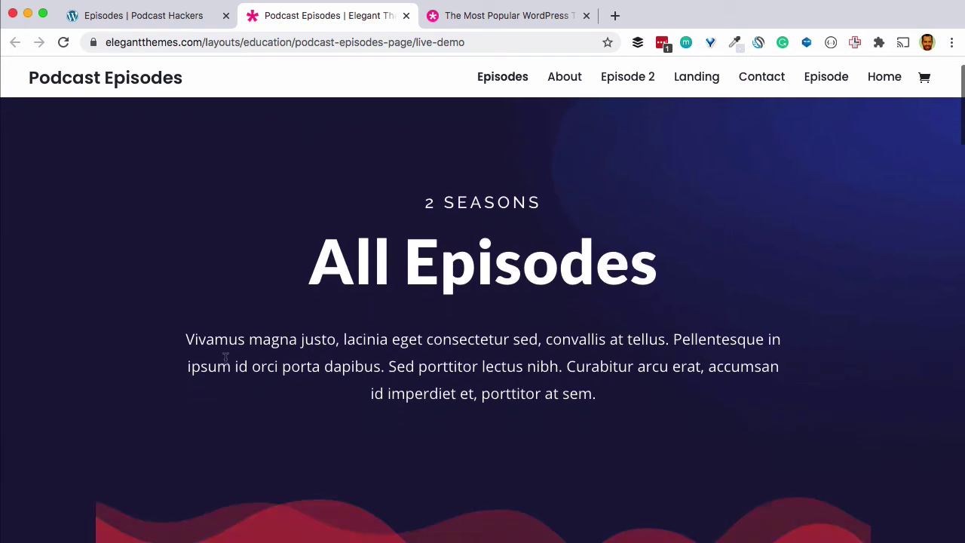
scroll(597, 351, "down", 5)
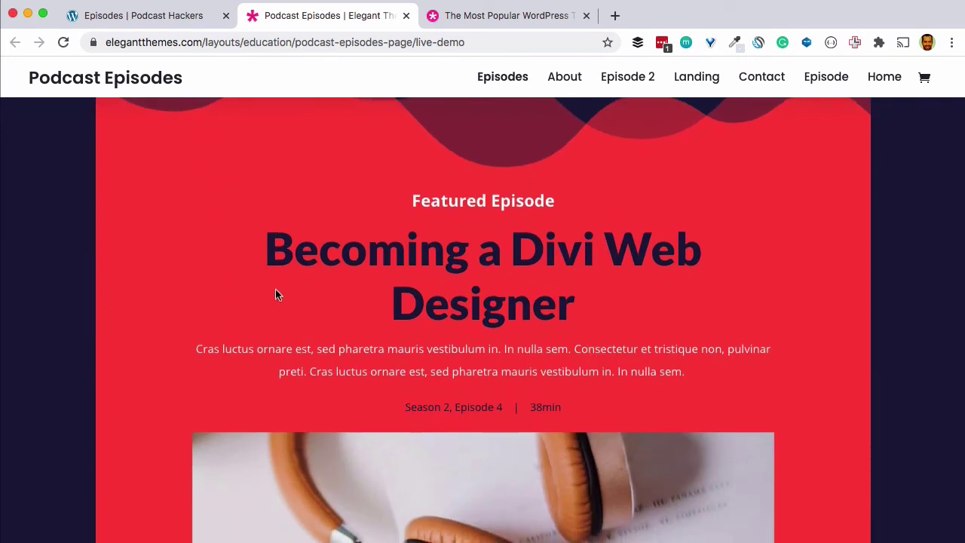
scroll(429, 281, "down", 5)
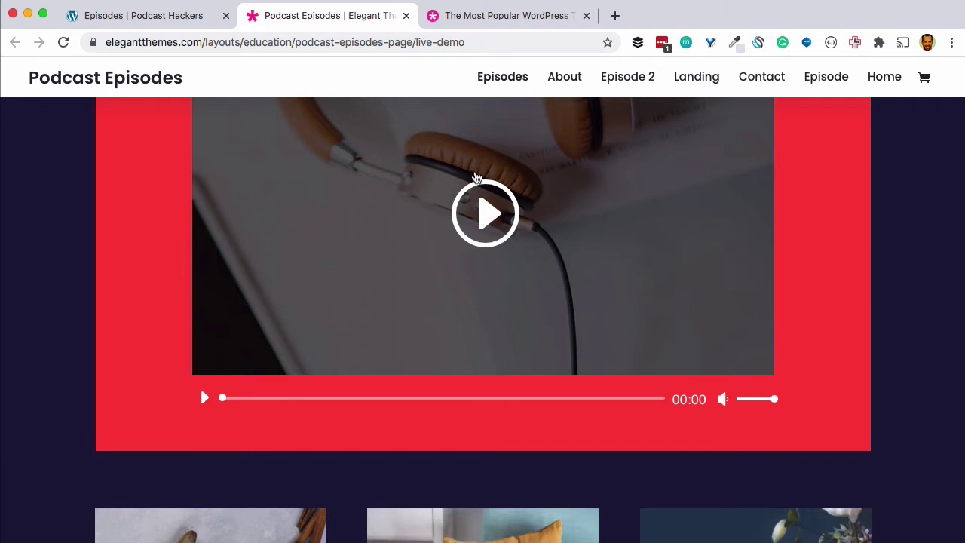
scroll(115, 209, "down", 5)
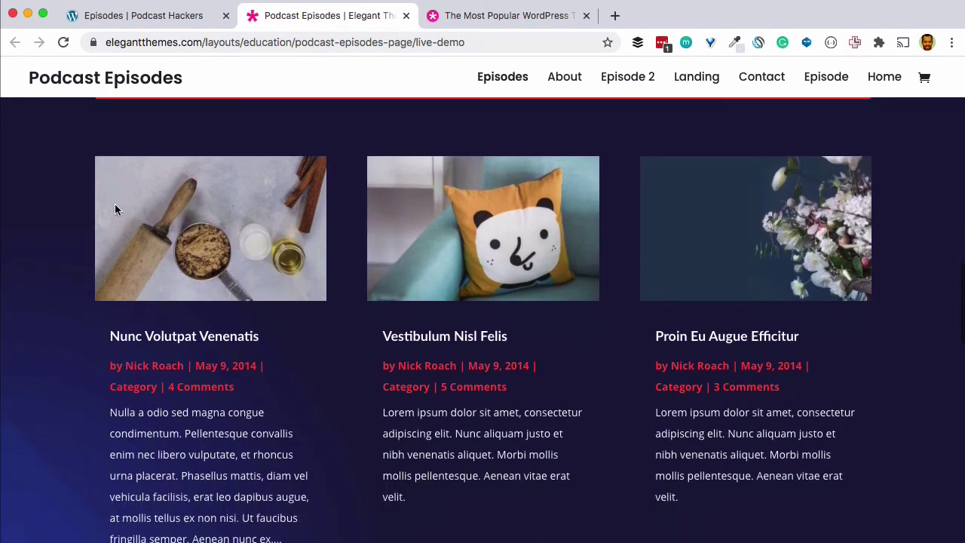
scroll(494, 227, "down", 6)
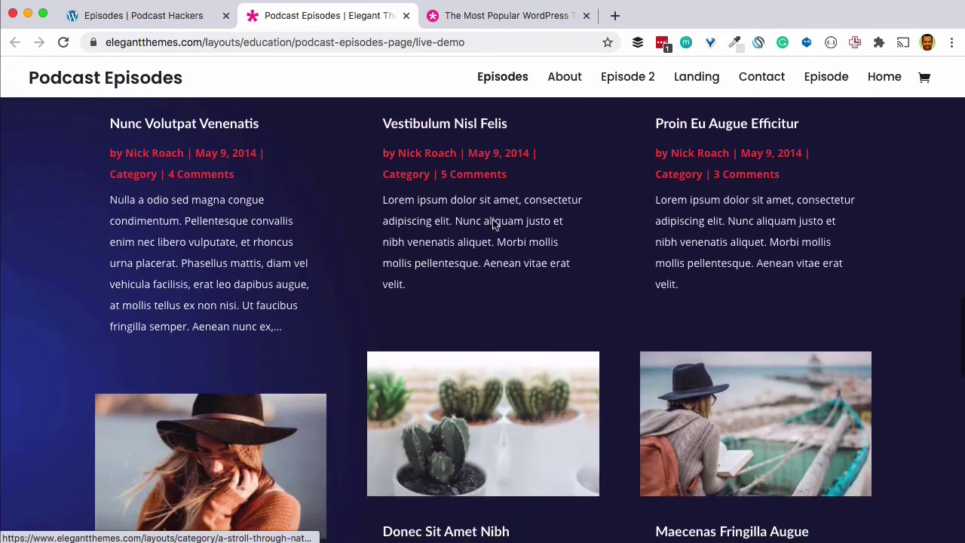
scroll(493, 218, "up", 10)
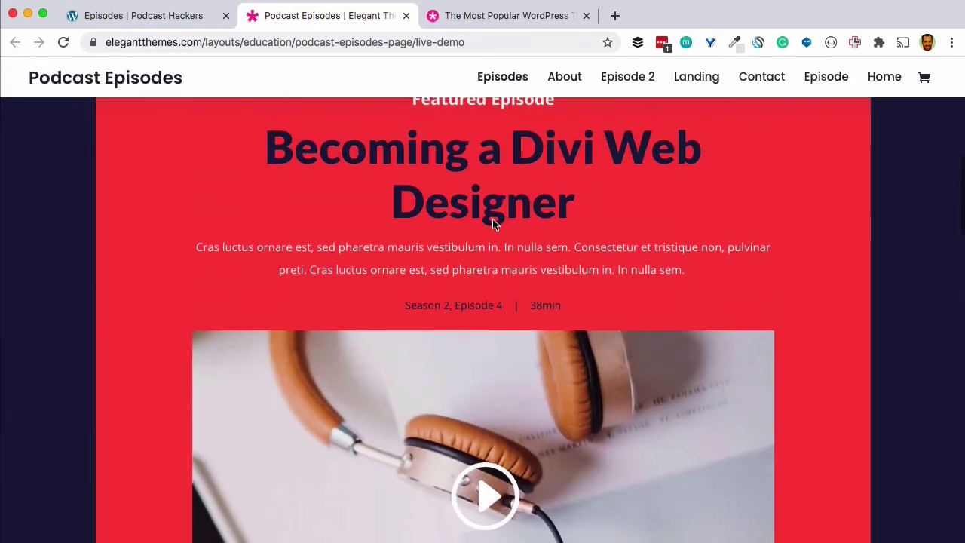
left_click(406, 16)
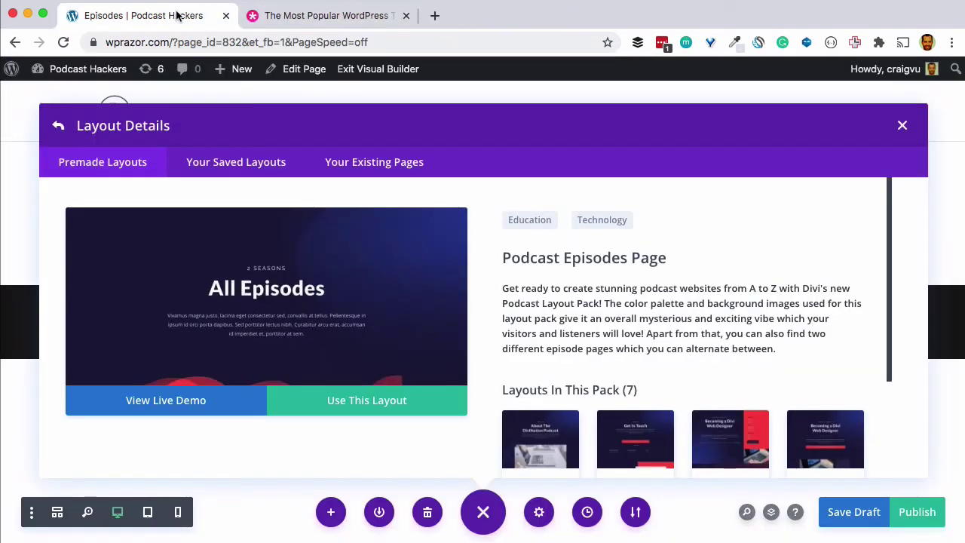
Apply the Podcast Episodes Page layout and change the hero's subtitle to "WELCOME TO" and its main heading to "Podcast Hackers".
left_click(343, 400)
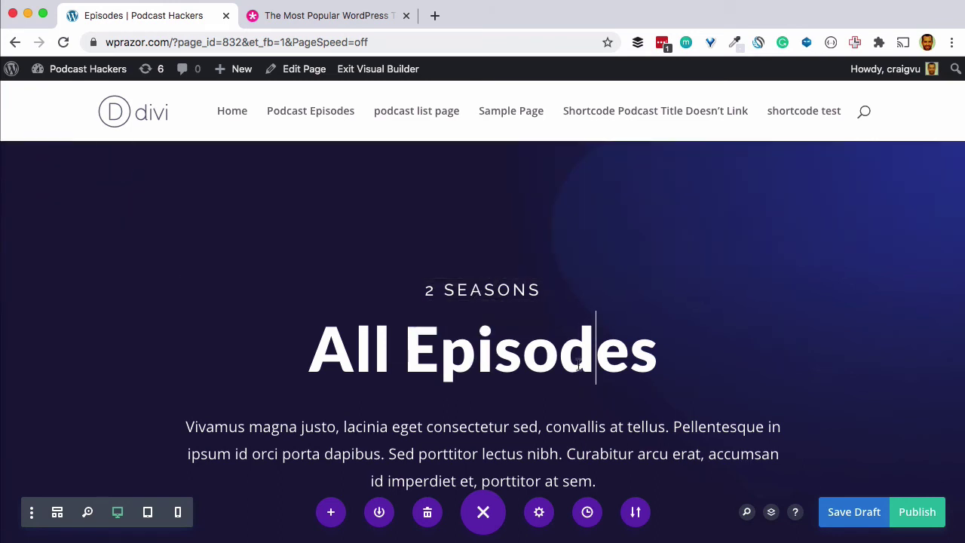
left_click_drag(541, 289, 427, 287)
type("WELCOME TO")
left_click(478, 349)
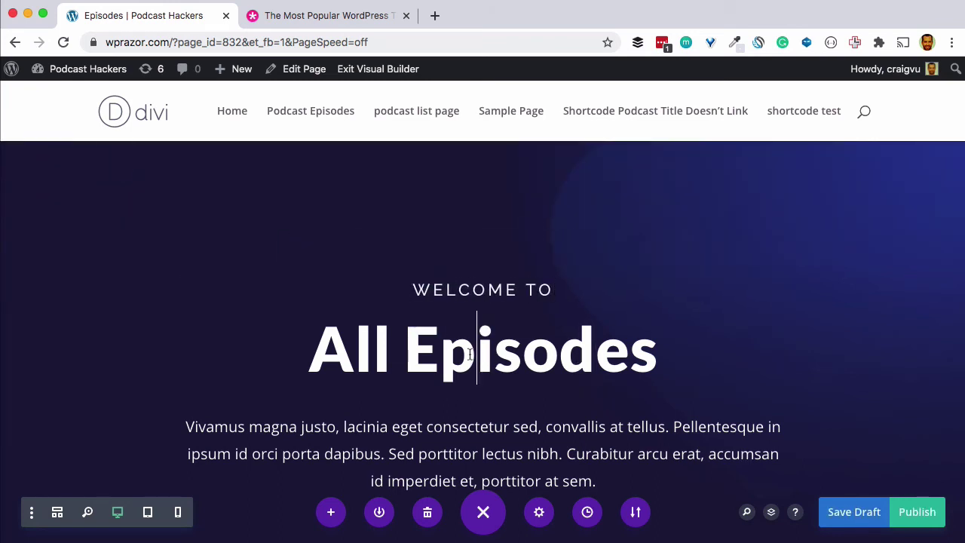
key("ctrl+a")
type("Podcast Hackers")
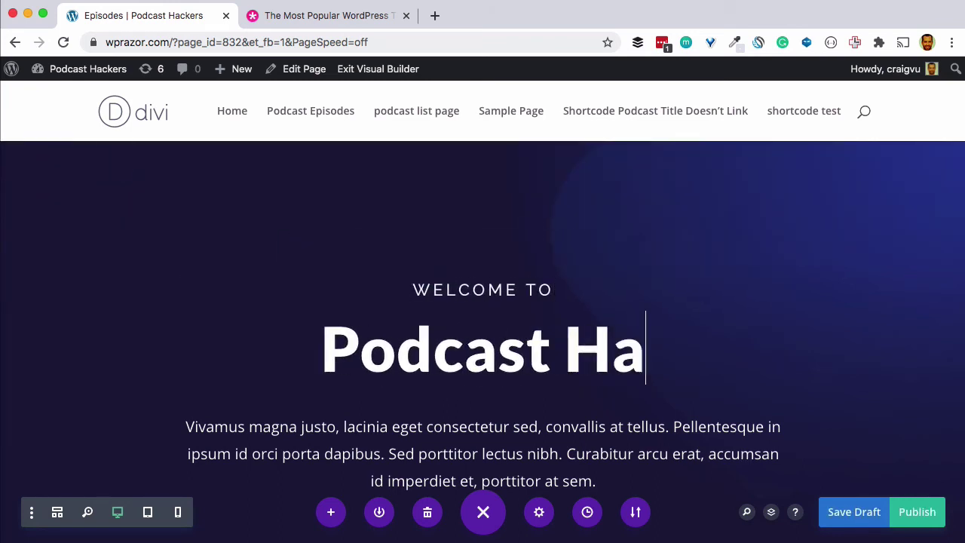
Replace the hero's placeholder description with "The show all about creating a great podcast, just for us hackers.".
left_click(433, 434)
key("ctrl+a")
type("The show all about ")
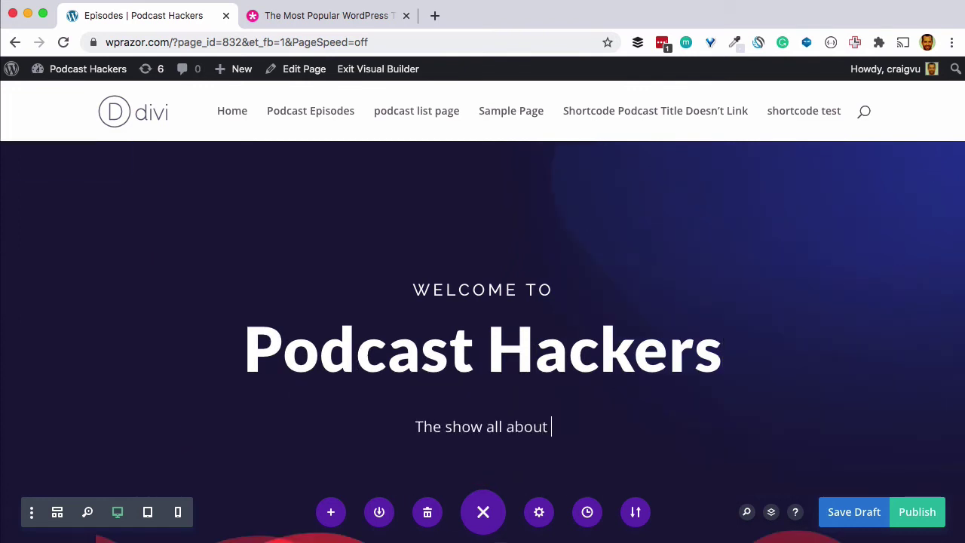
type("creating a great podcast, just for us hackers.")
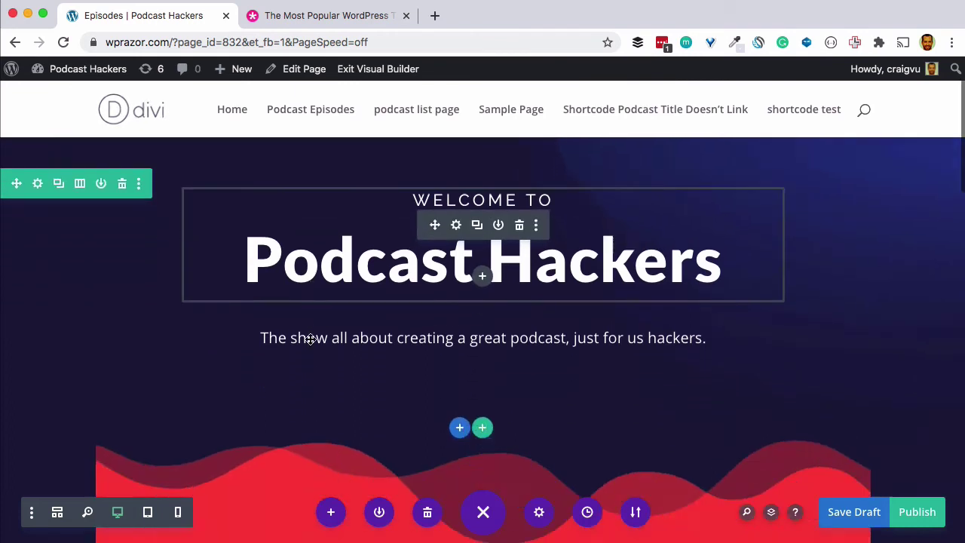
Delete the video module from the red Featured Episode section and save the page.
scroll(310, 340, "down", 5)
scroll(310, 339, "down", 4)
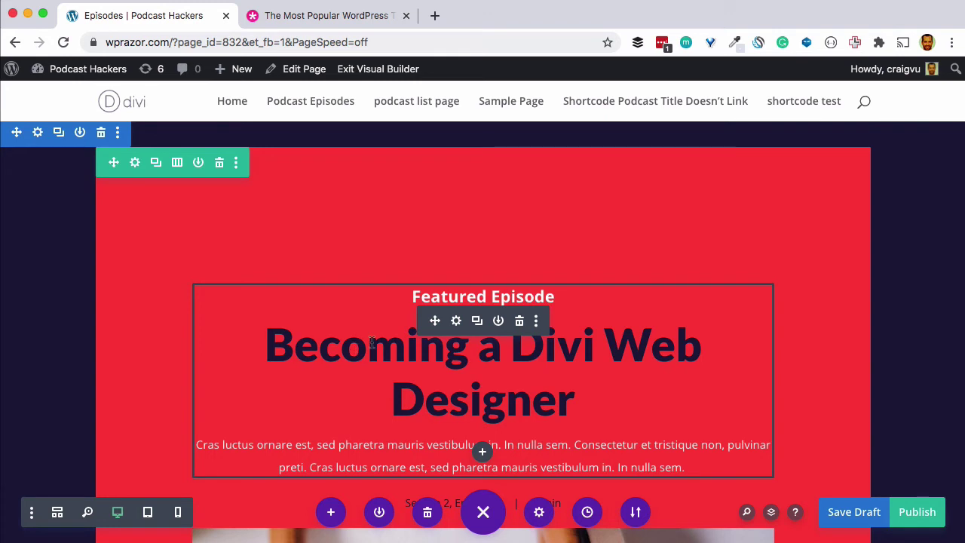
scroll(371, 343, "down", 5)
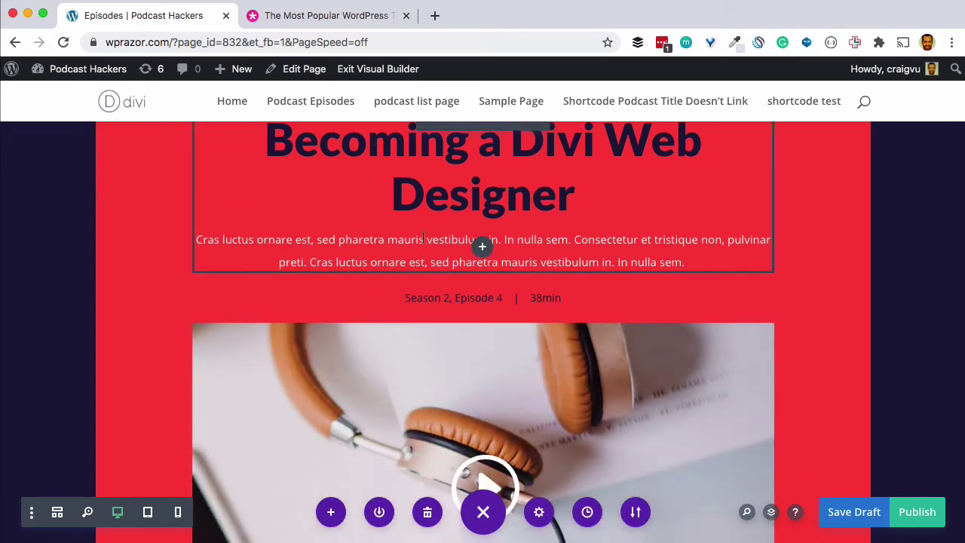
scroll(384, 358, "down", 1)
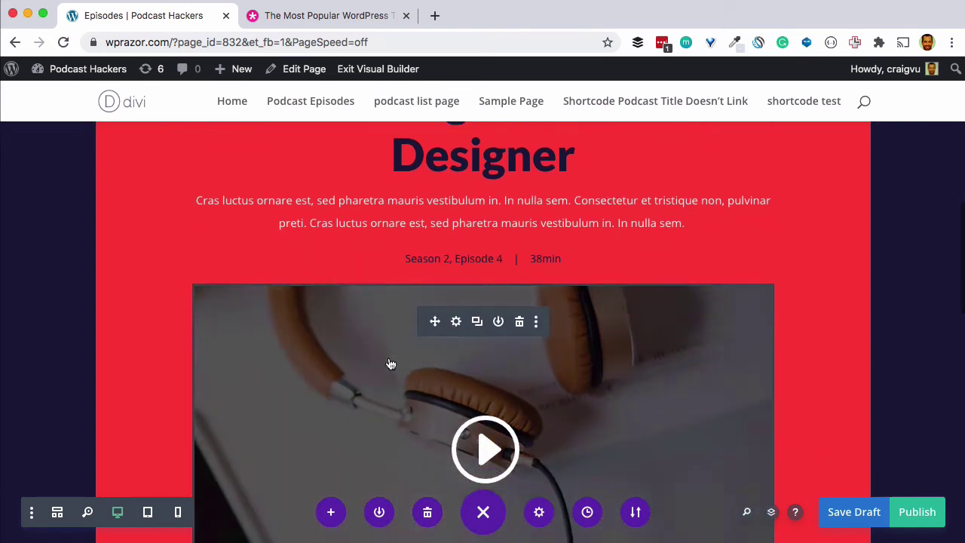
scroll(391, 364, "down", 3)
scroll(361, 295, "down", 1)
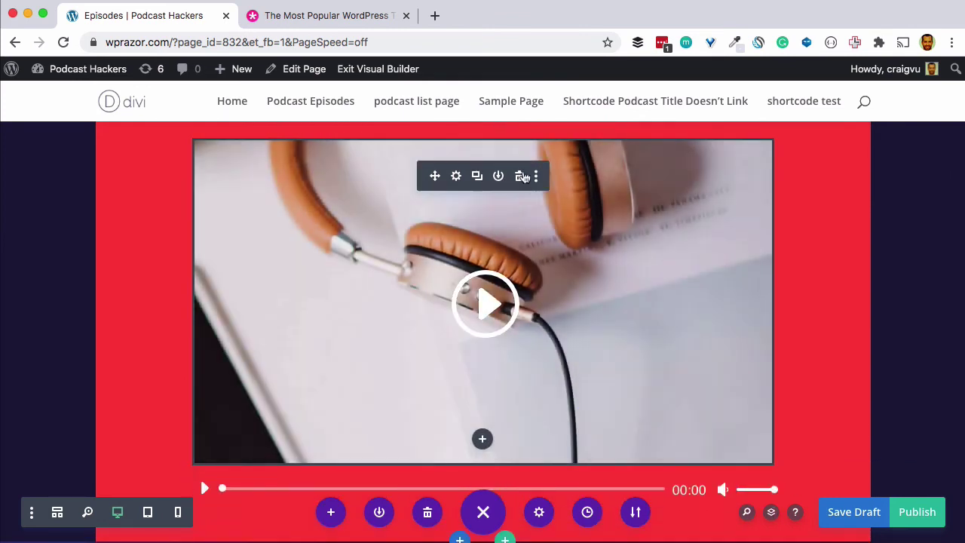
left_click(521, 176)
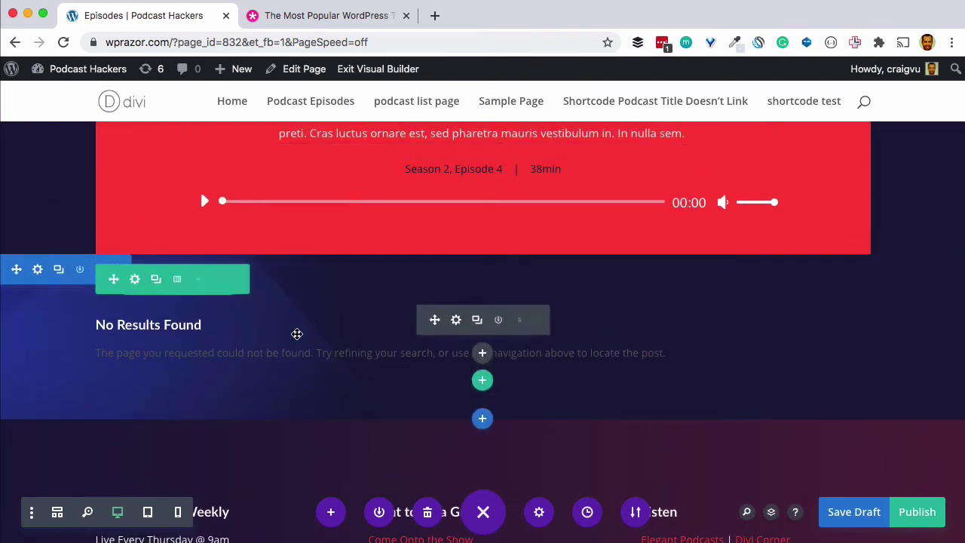
key("super+s")
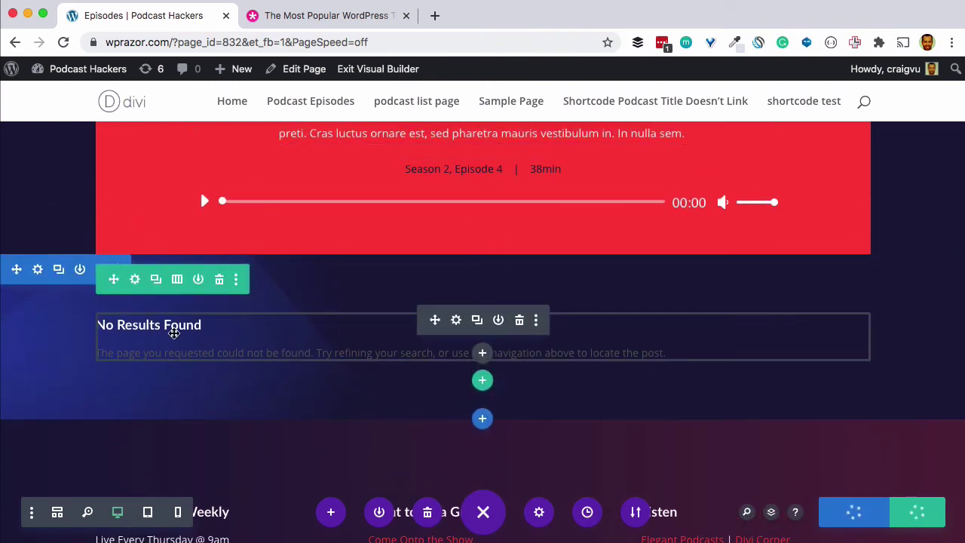
Set the post type of the blog module beneath the featured episode to Podcast and save the module settings.
left_click(456, 321)
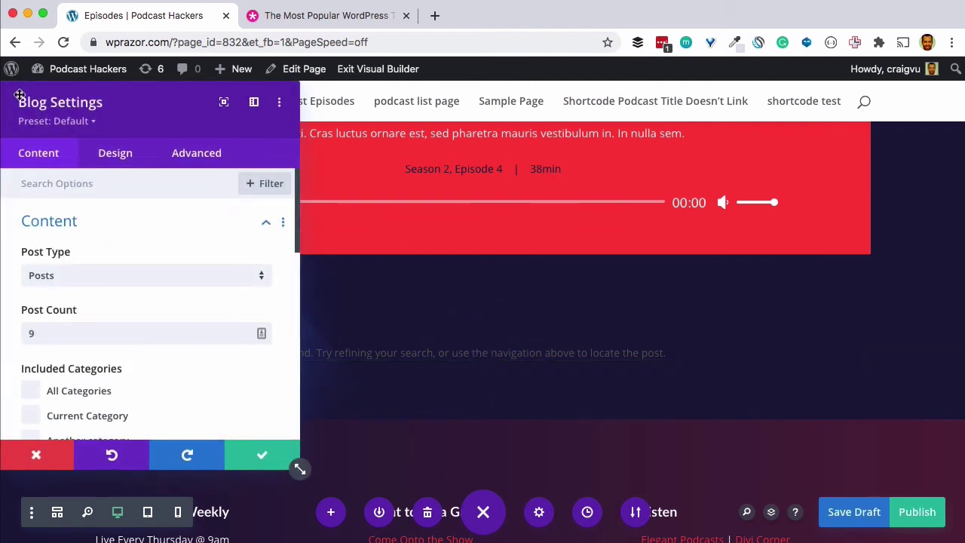
left_click(95, 280)
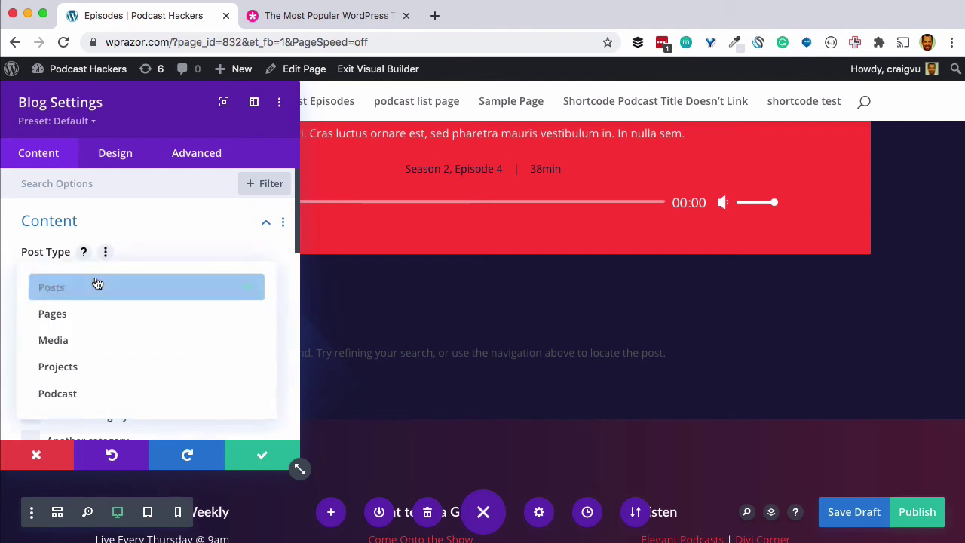
left_click(88, 393)
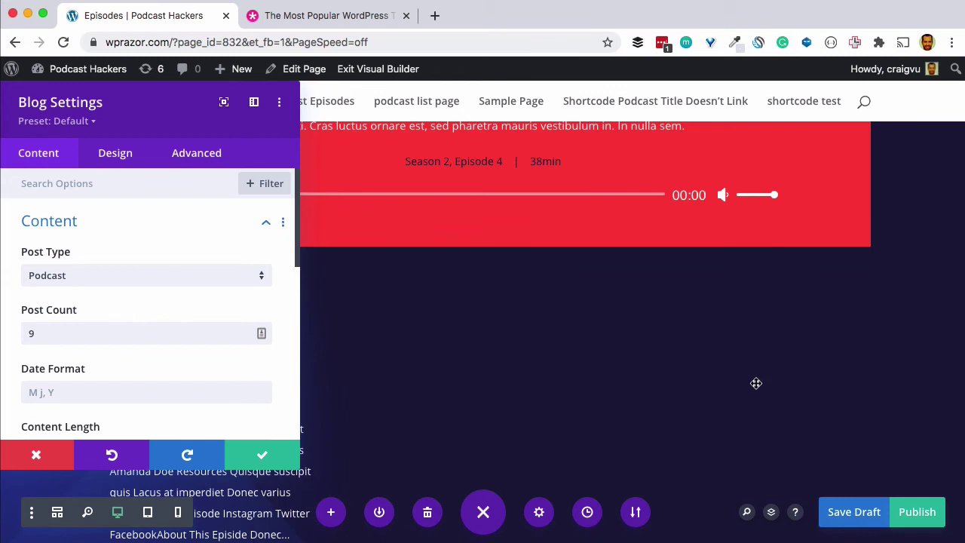
scroll(54, 319, "down", 5)
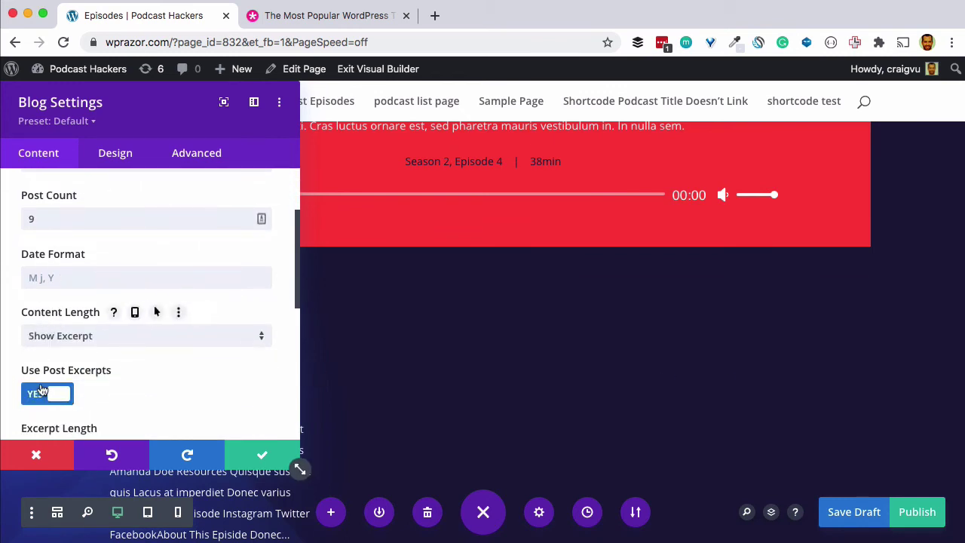
scroll(138, 373, "down", 3)
scroll(138, 373, "down", 4)
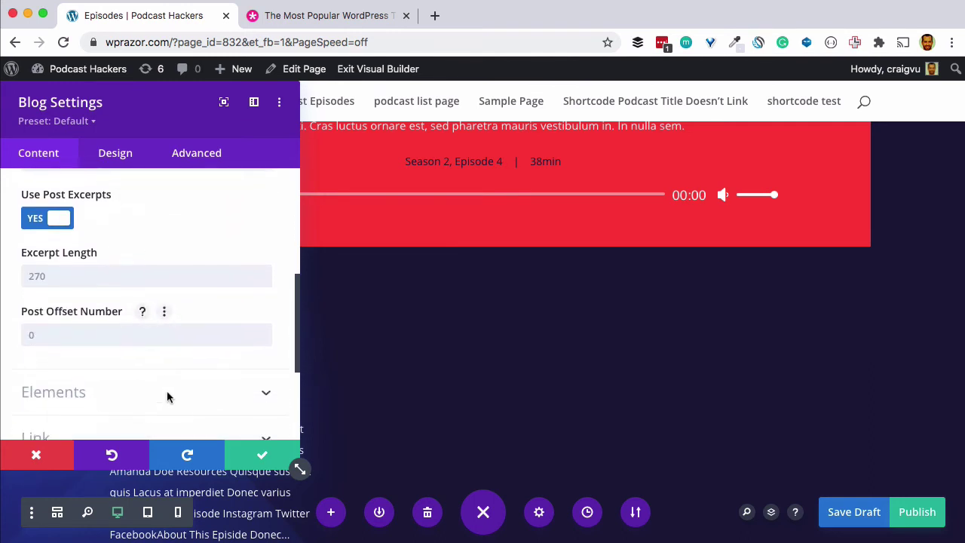
left_click(264, 457)
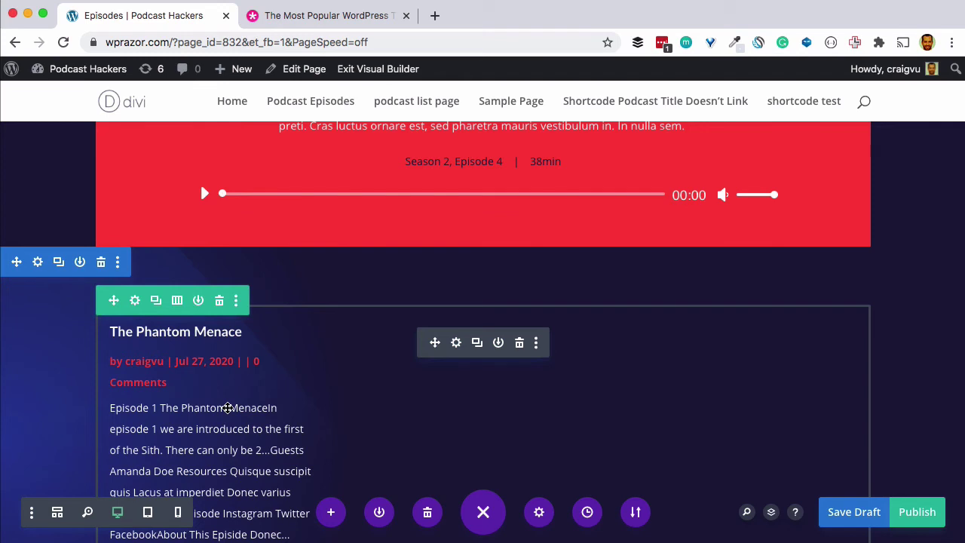
Inspect the audio file setting of the featured episode's audio module and close the settings without saving.
scroll(231, 447, "up", 5)
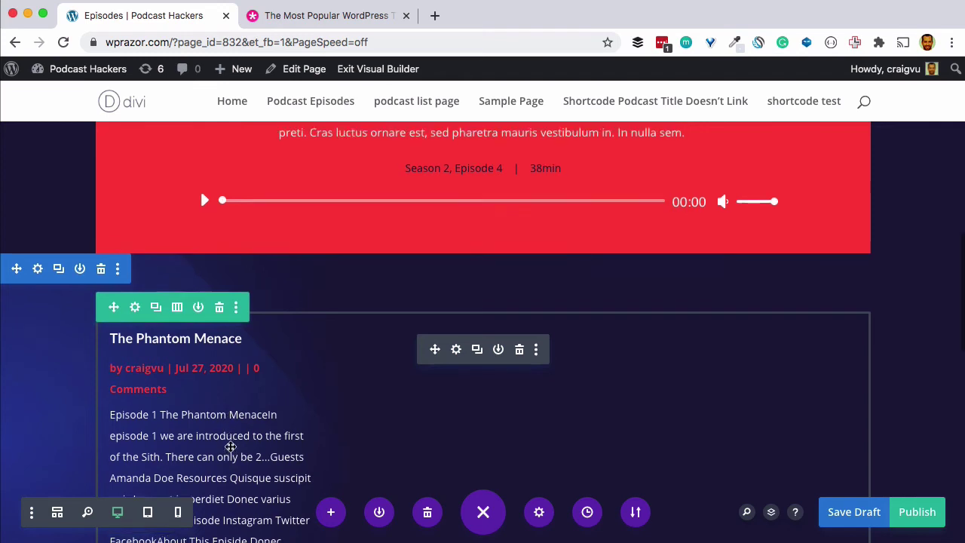
scroll(231, 447, "down", 2)
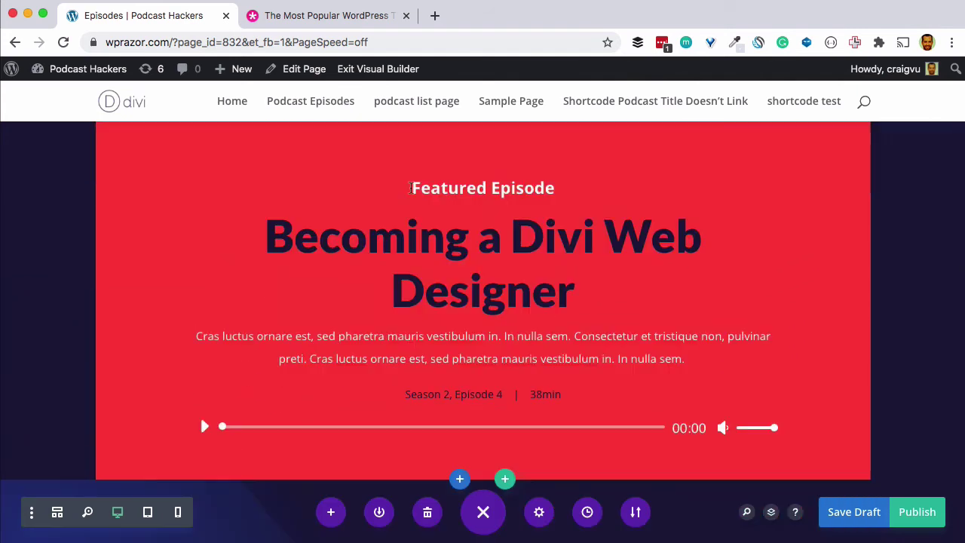
left_click_drag(409, 188, 543, 238)
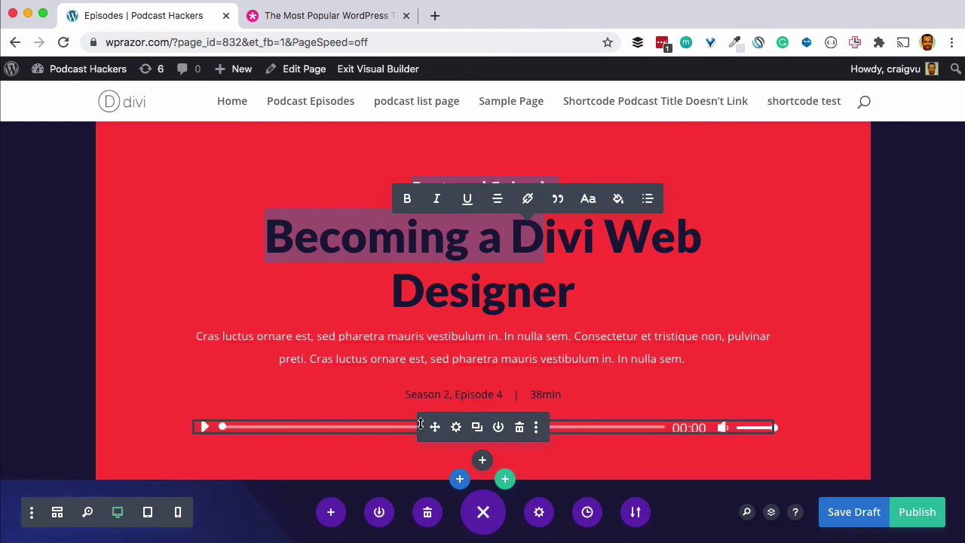
left_click(457, 427)
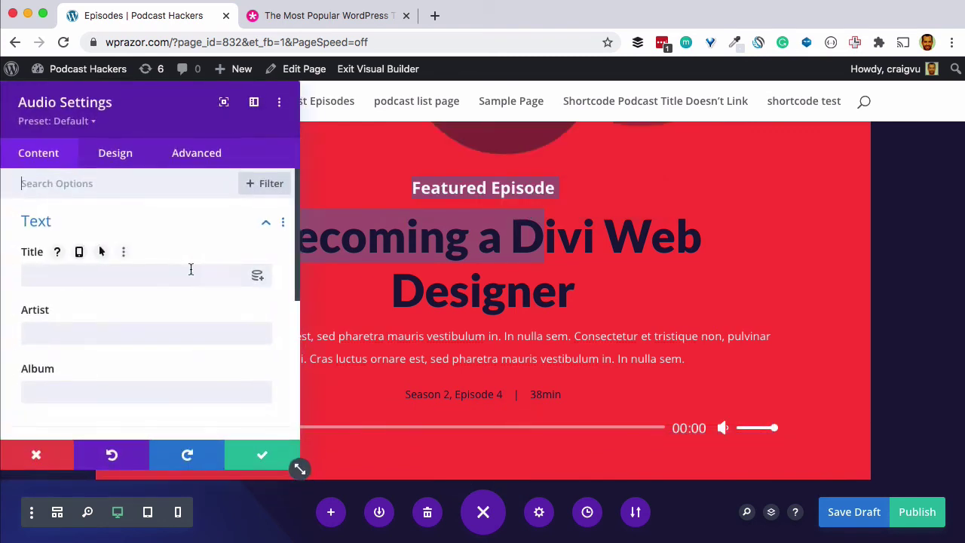
scroll(120, 253, "down", 4)
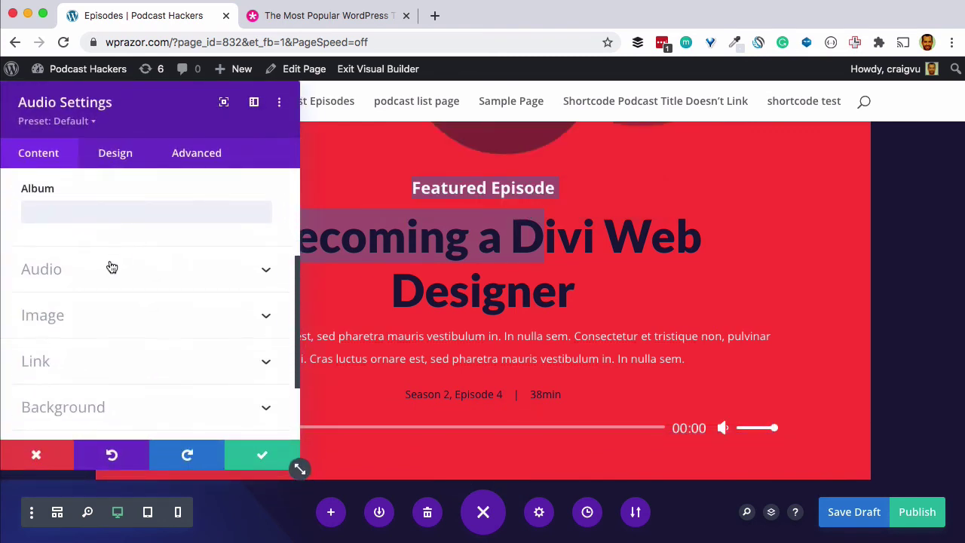
left_click(110, 267)
triple_click(90, 243)
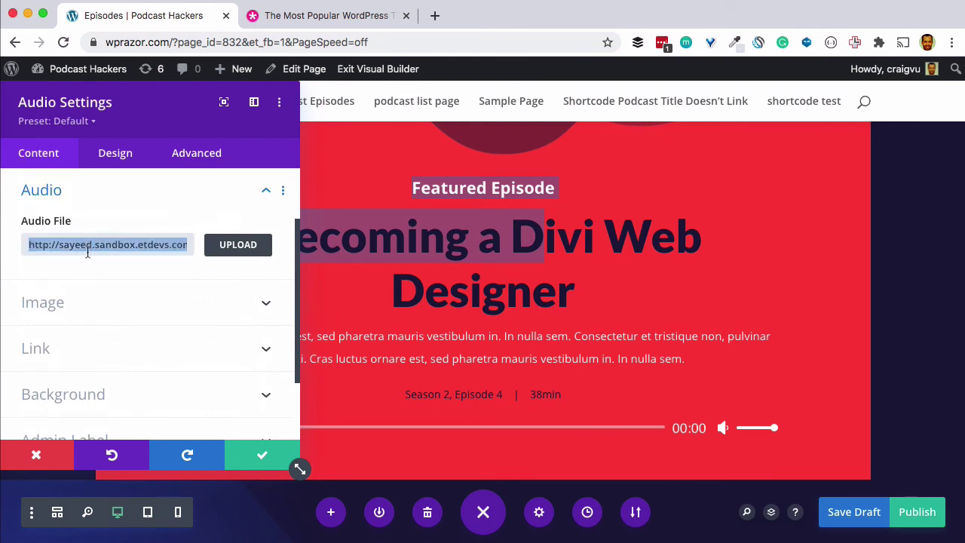
left_click(40, 453)
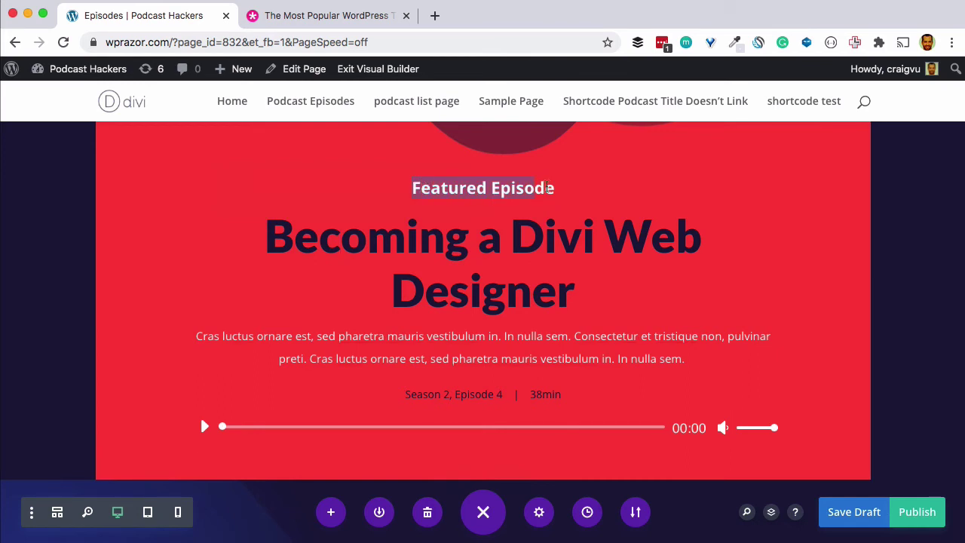
Change the featured episode's title to "An Interview With Seth Godin".
left_click(507, 232)
triple_click(484, 238)
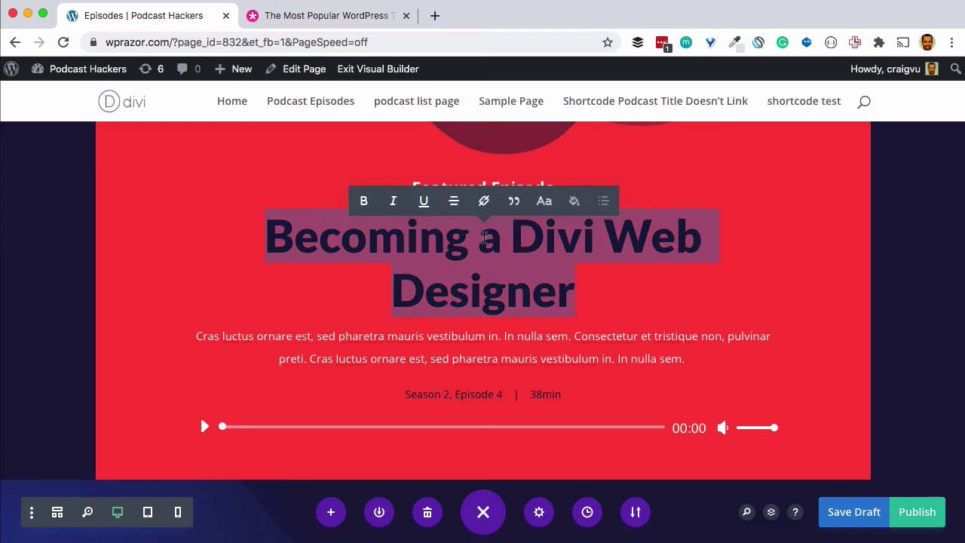
type("An I")
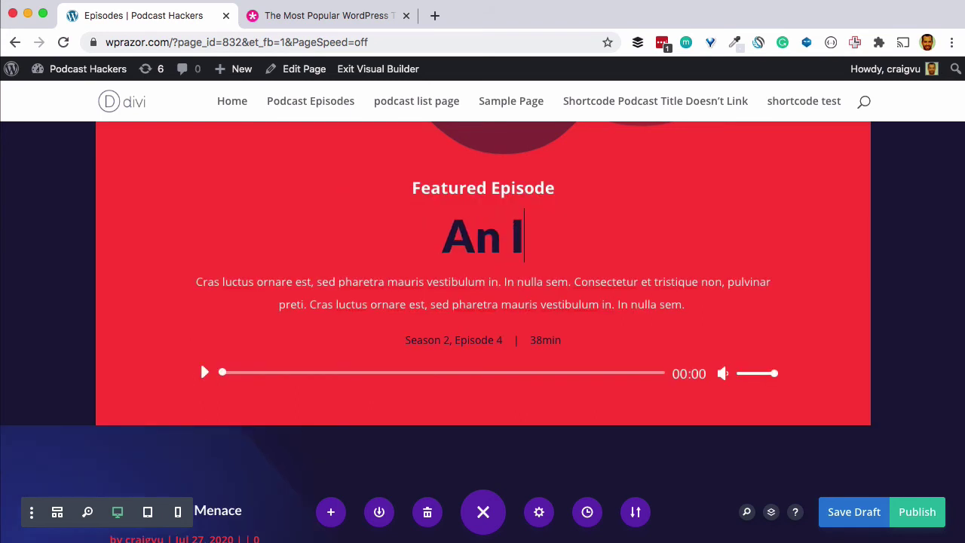
type("nterview With Seth Godin")
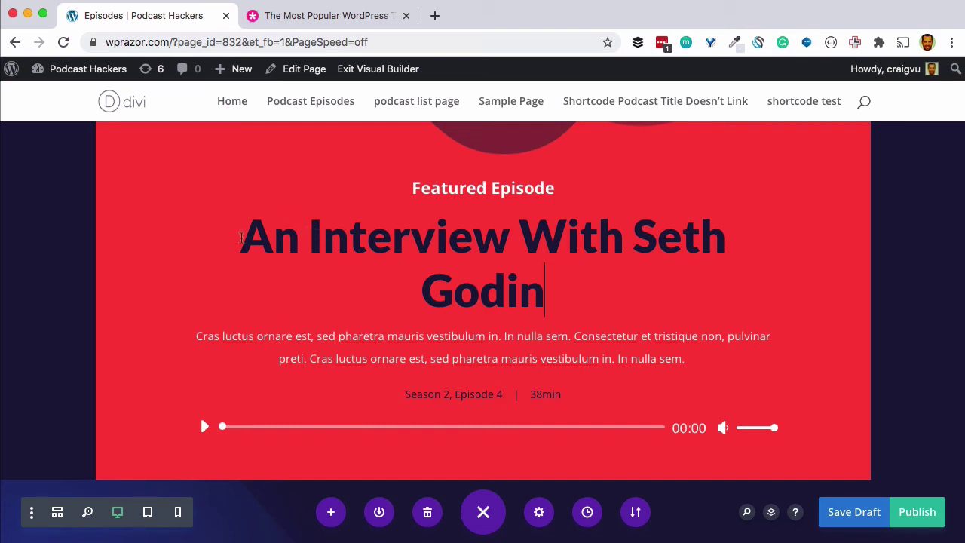
Save the page and change the "Featured Episode" label above the featured episode's title to "Intro To The Podcast".
key("super+s")
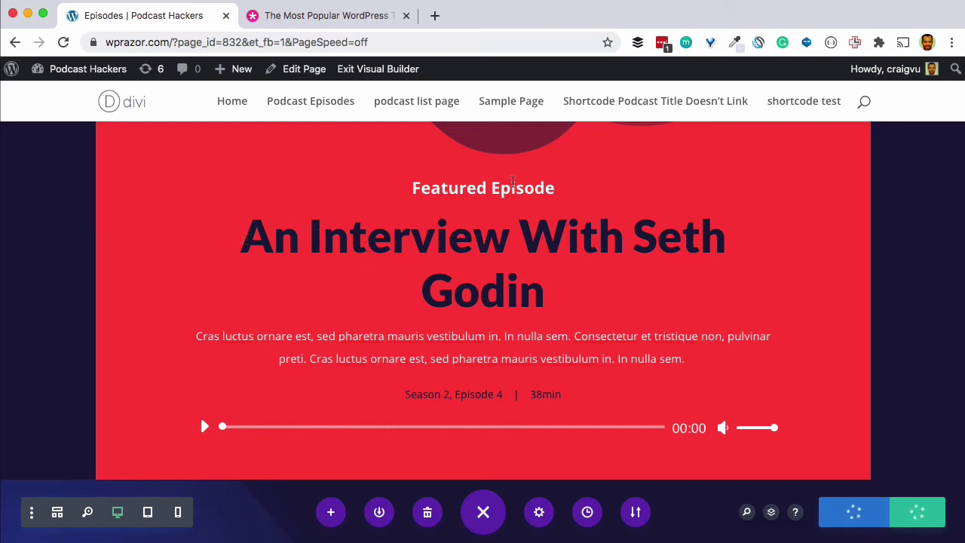
left_click_drag(556, 188, 414, 182)
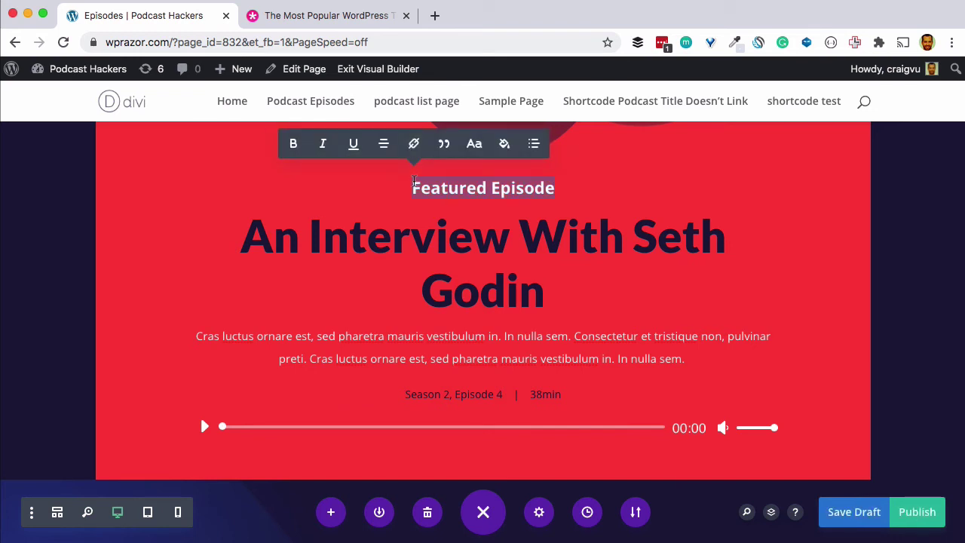
type("i")
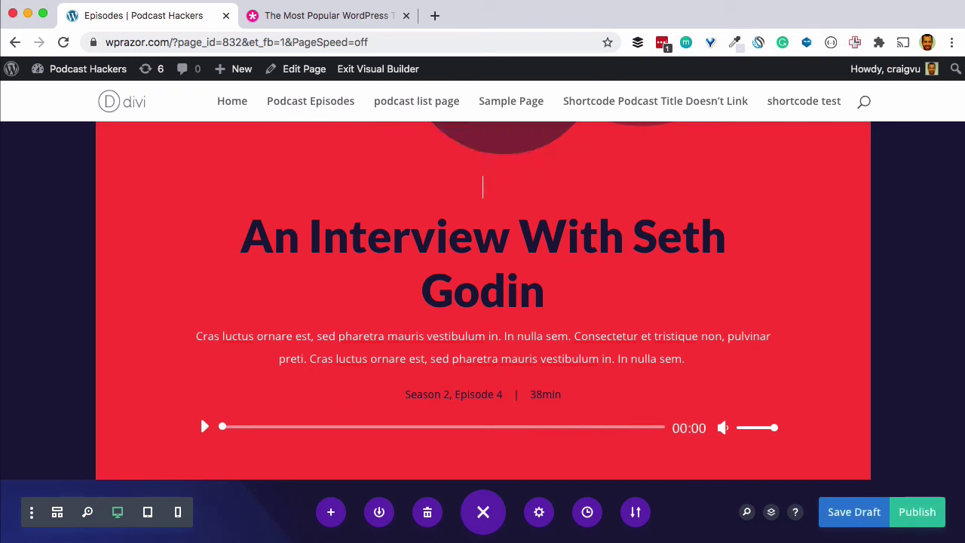
type("Intro To The ")
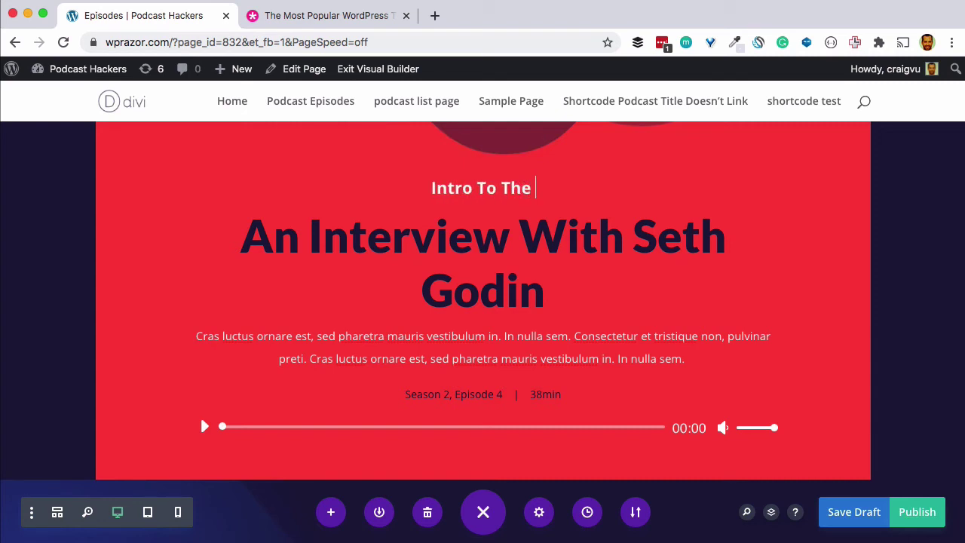
type("Podcast")
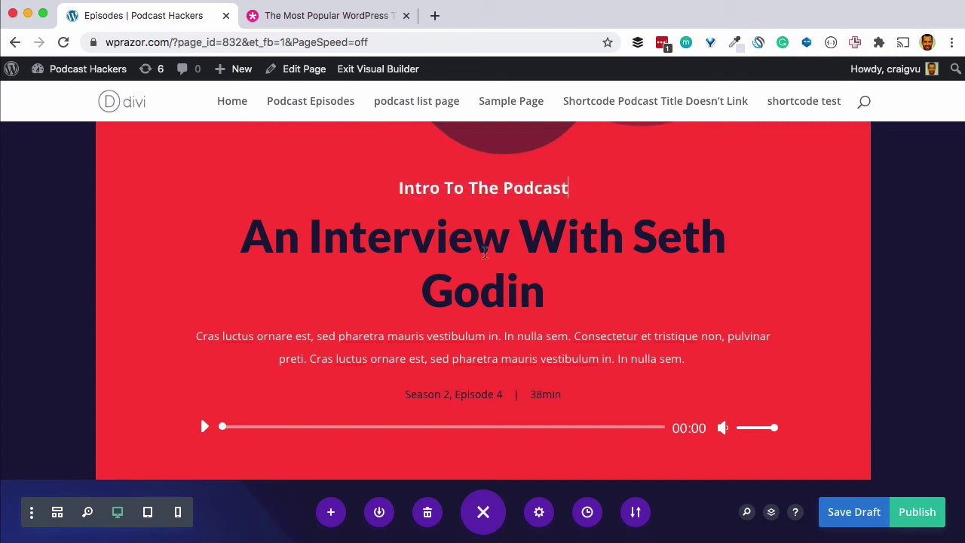
Replace the featured section's main title with "See What Podcast Hackers Is All About" and save the page.
triple_click(484, 253)
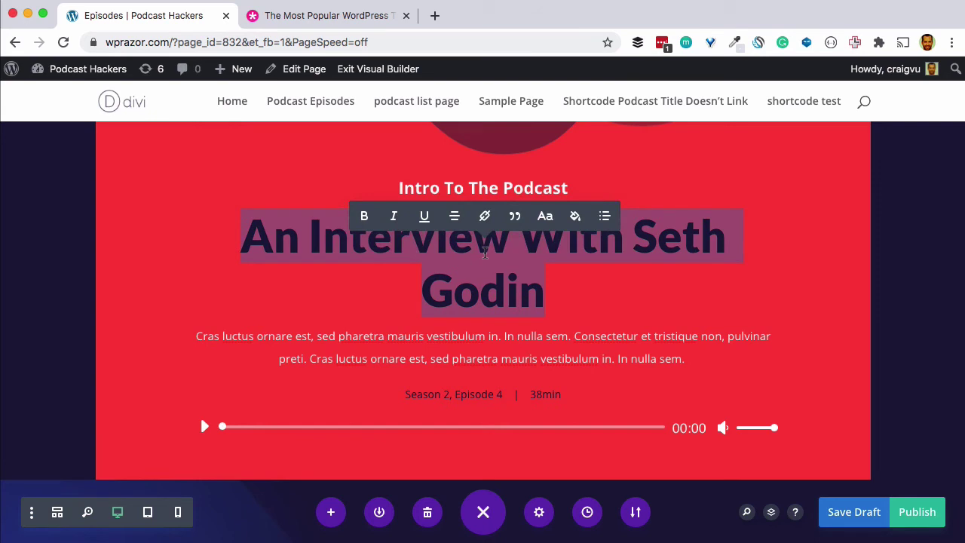
type("See Wha")
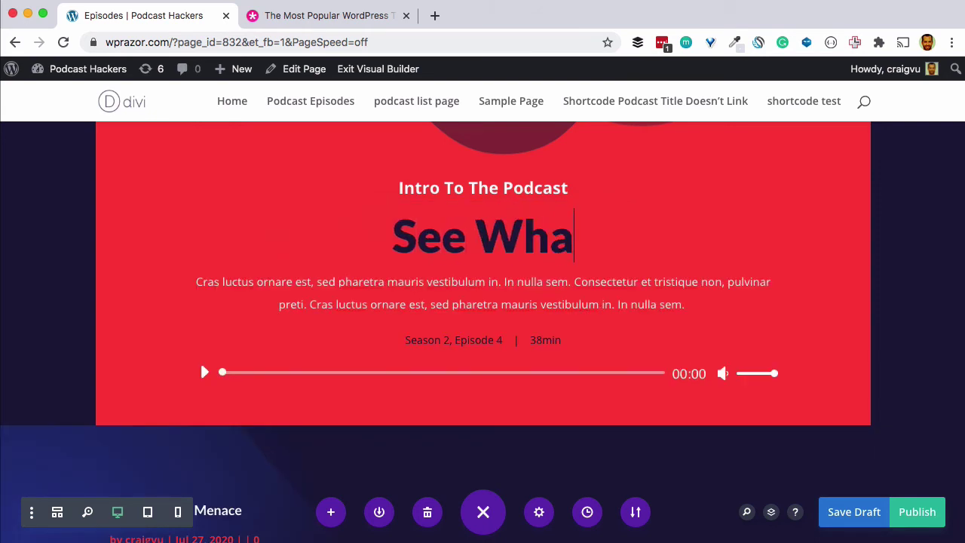
type("t Podcast Hackers I")
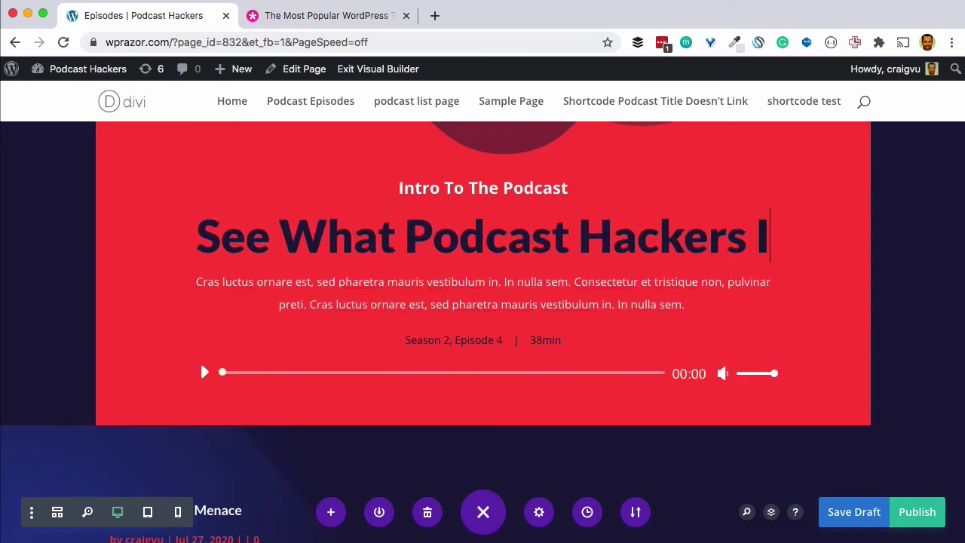
type("s All Ab")
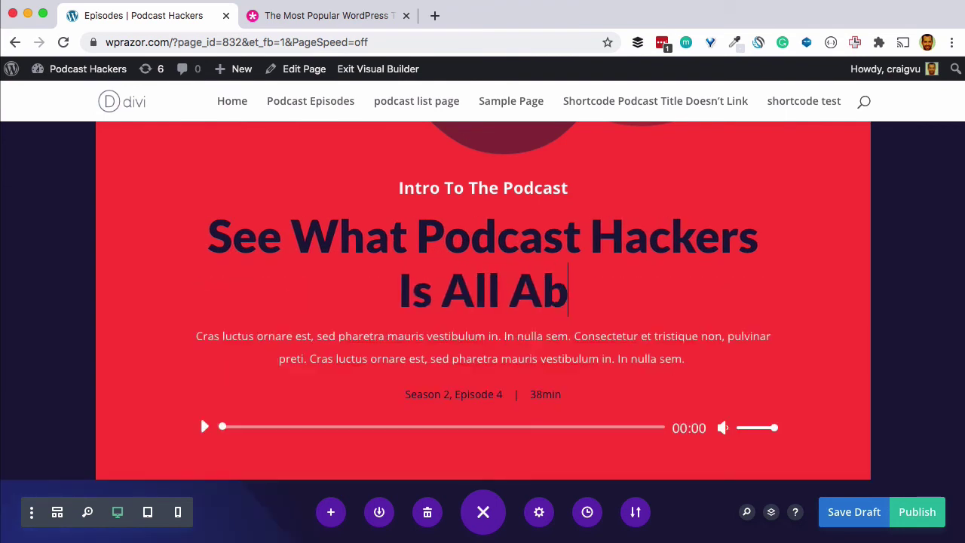
type("out")
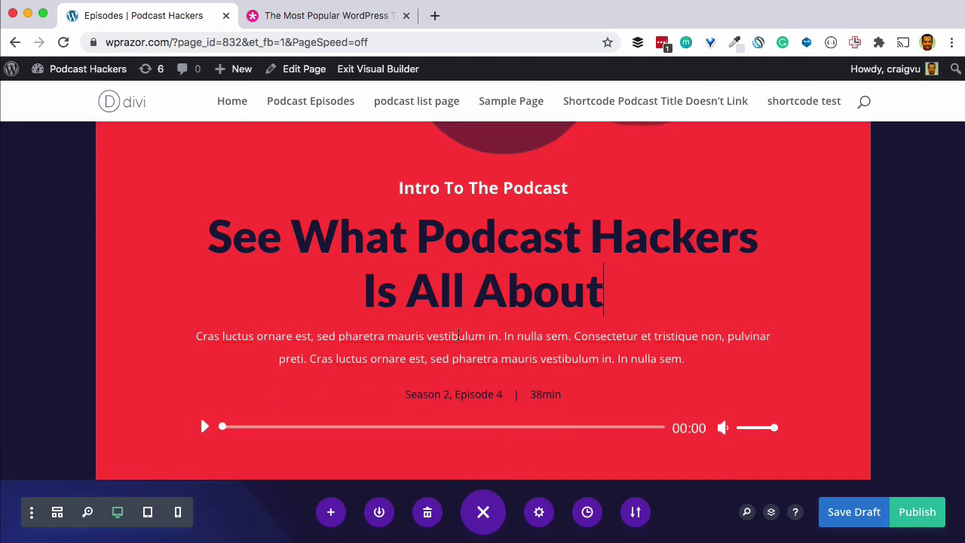
scroll(457, 328, "down", 5)
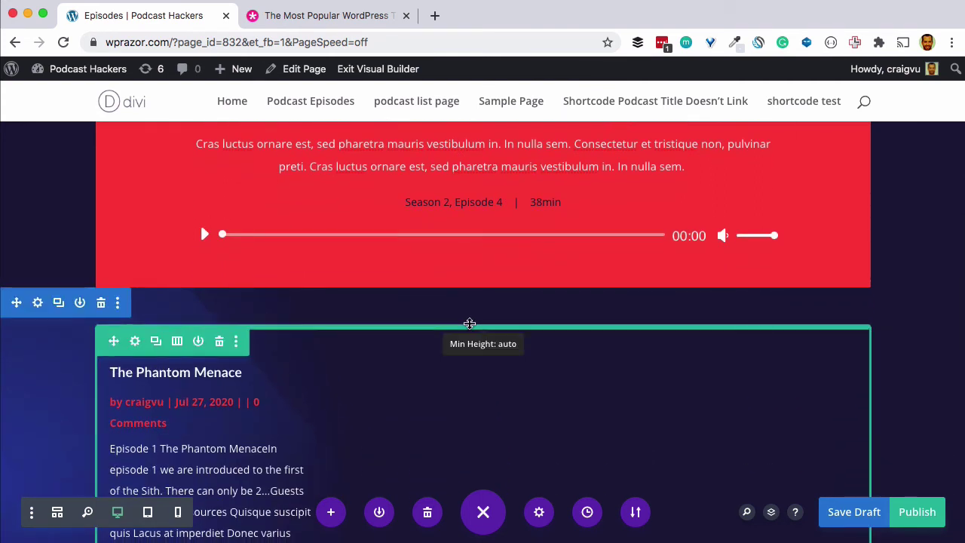
scroll(469, 323, "up", 7)
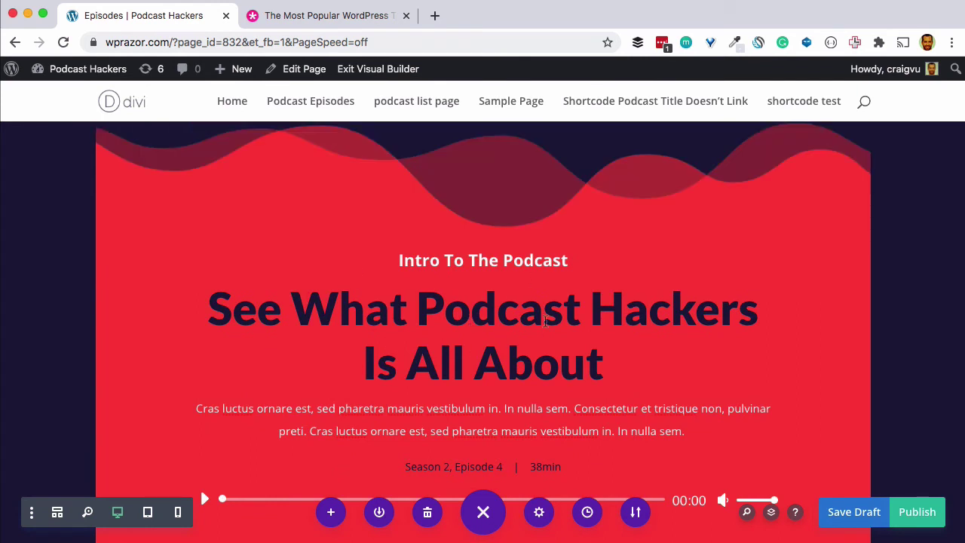
scroll(136, 274, "up", 3)
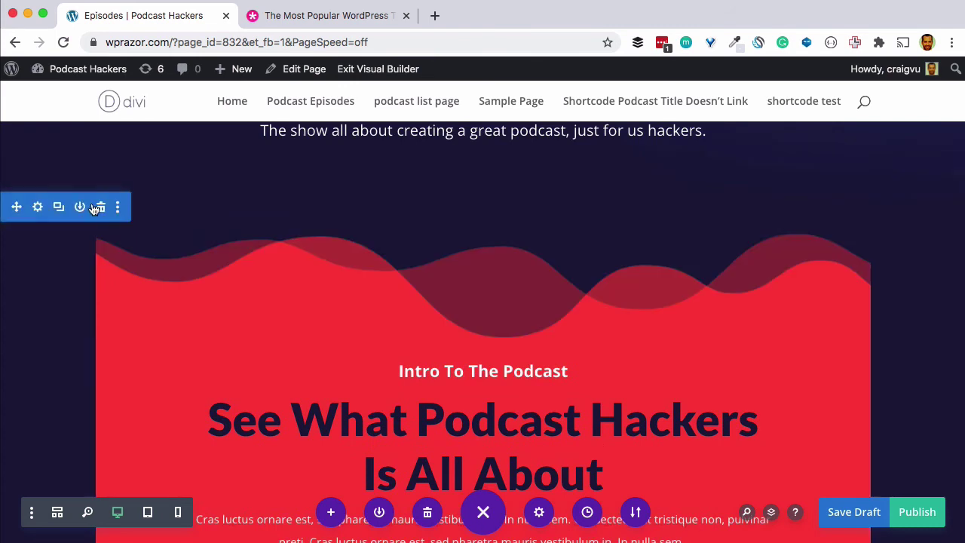
scroll(68, 330, "down", 1)
scroll(68, 330, "down", 4)
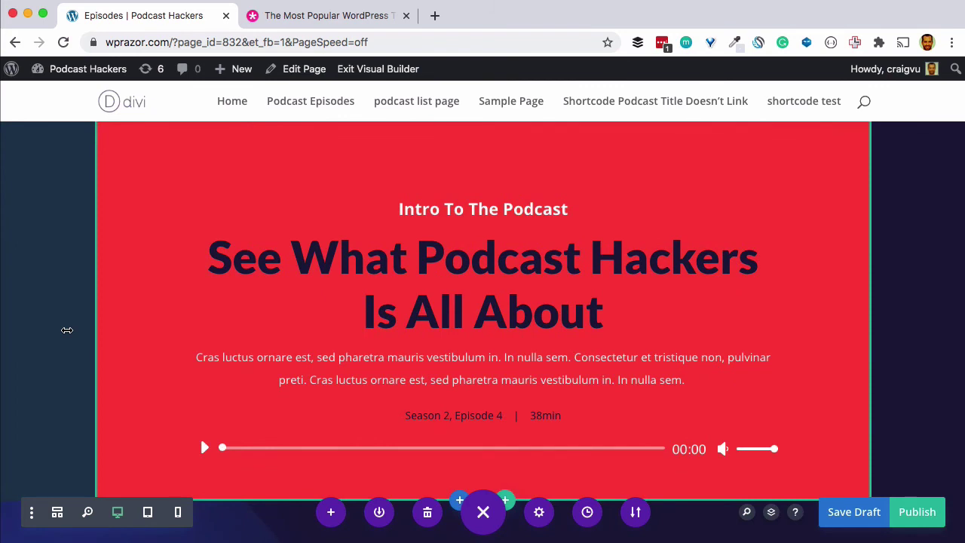
key("super+s")
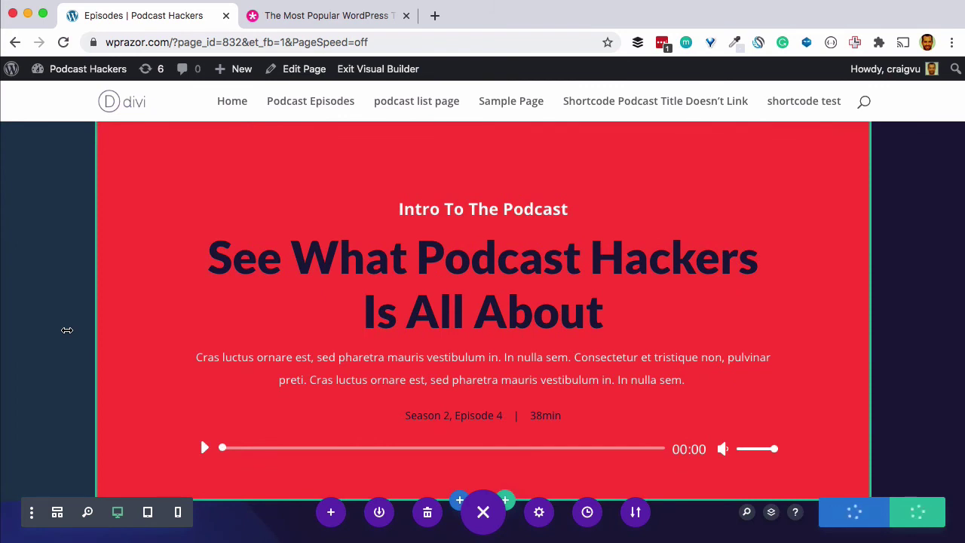
Review the audio file setting of the intro section's audio module and close its settings.
scroll(67, 330, "down", 1)
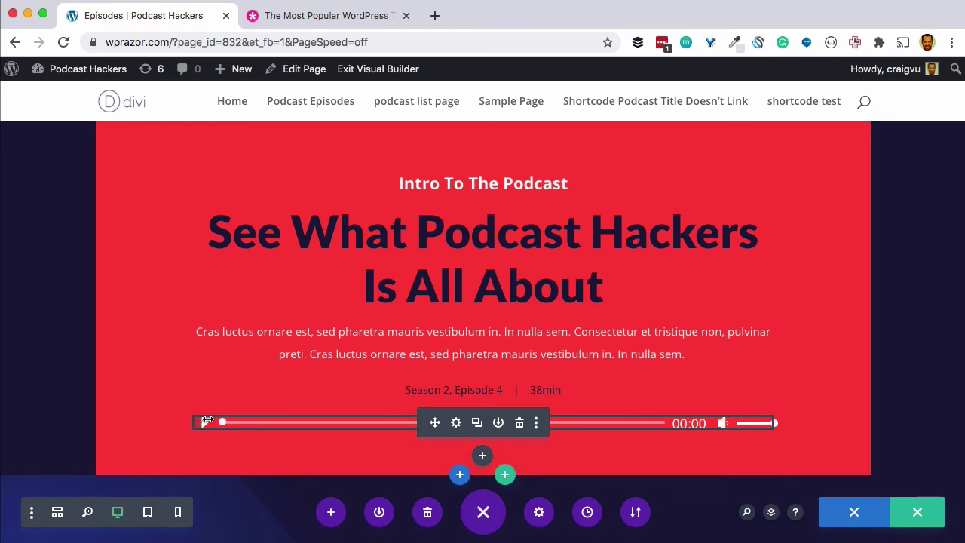
left_click(455, 420)
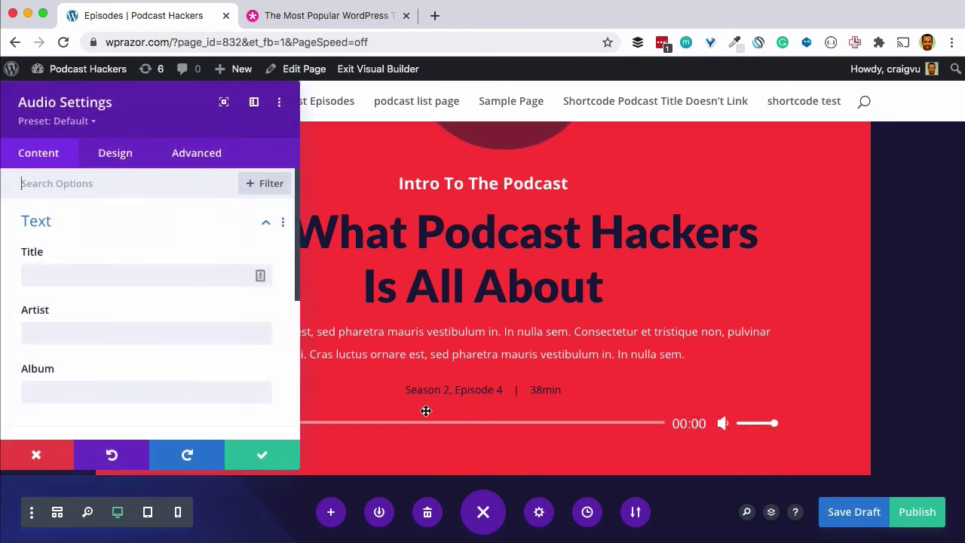
scroll(98, 231, "down", 5)
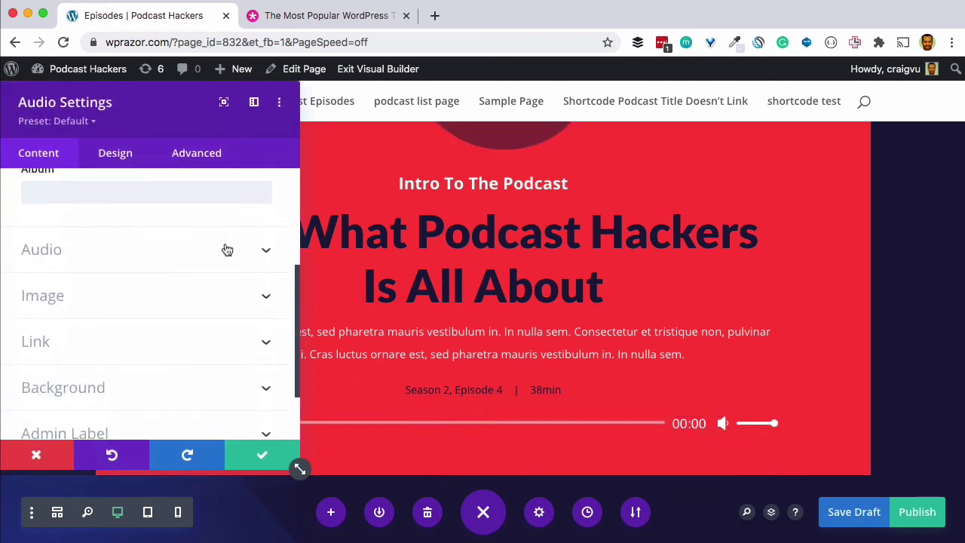
left_click(226, 249)
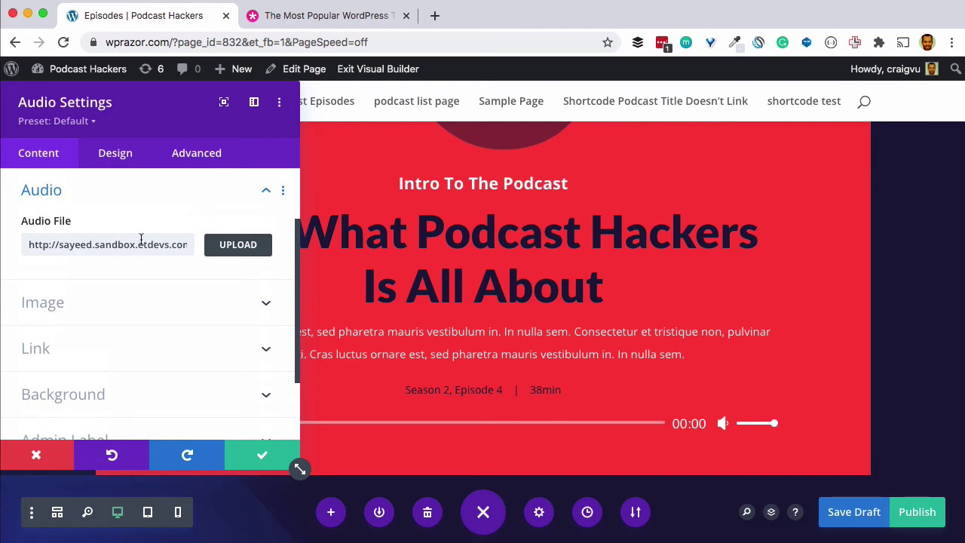
left_click(261, 455)
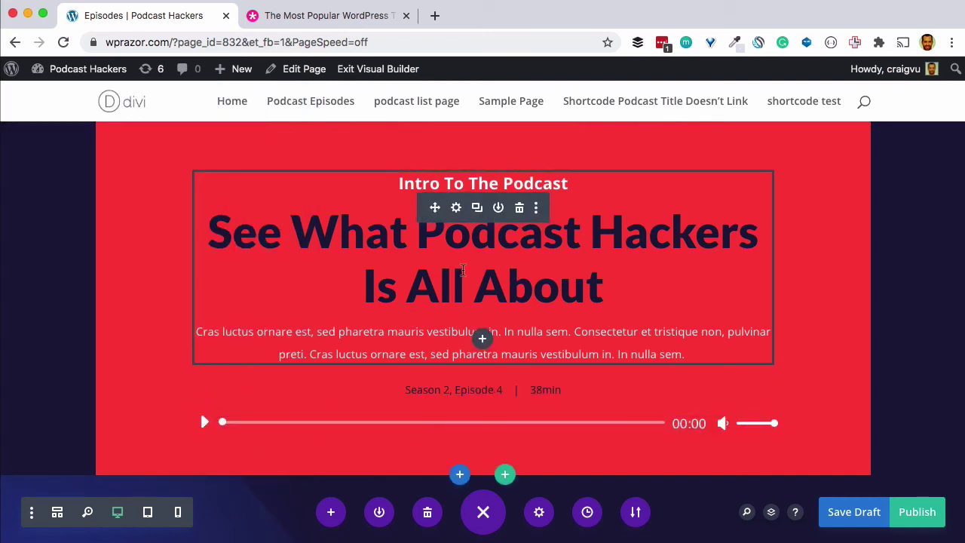
Go to the WordPress dashboard's podcast episodes and add a new episode titled "The Empire Strikes Back".
scroll(133, 279, "down", 4)
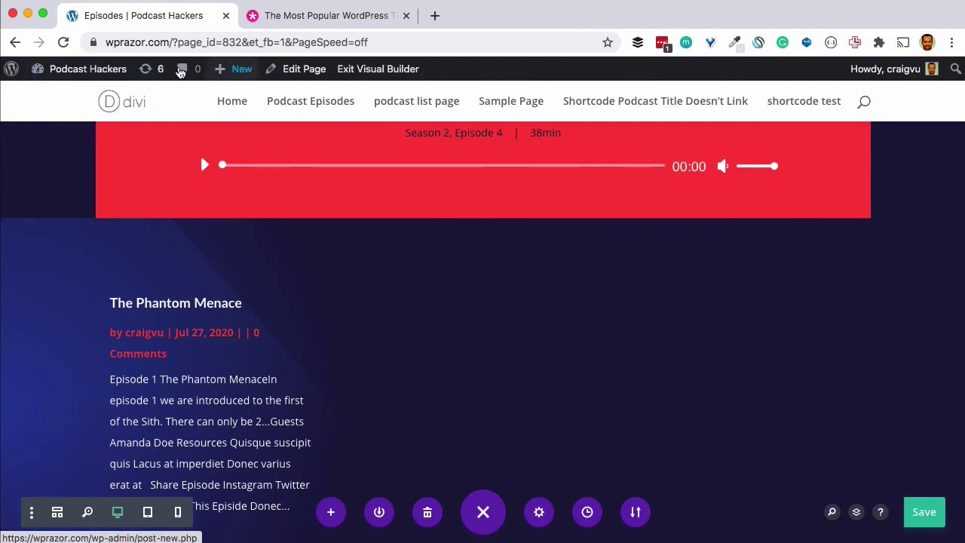
left_click(90, 70)
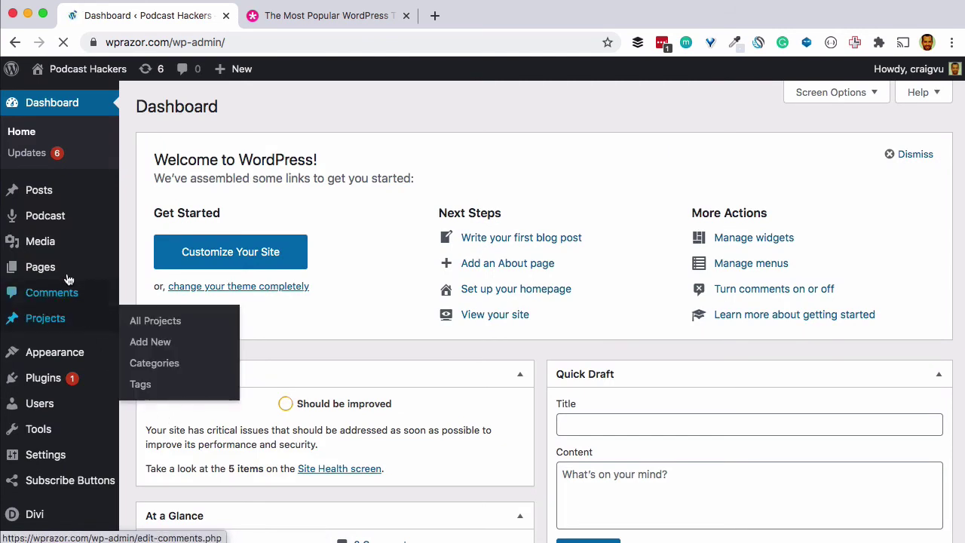
left_click(64, 217)
mouse_move(219, 258)
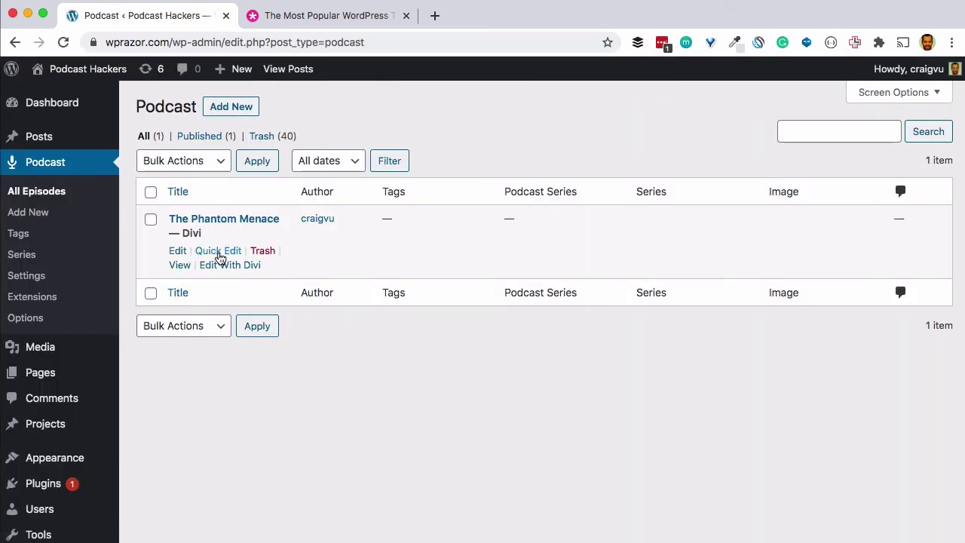
left_click(232, 106)
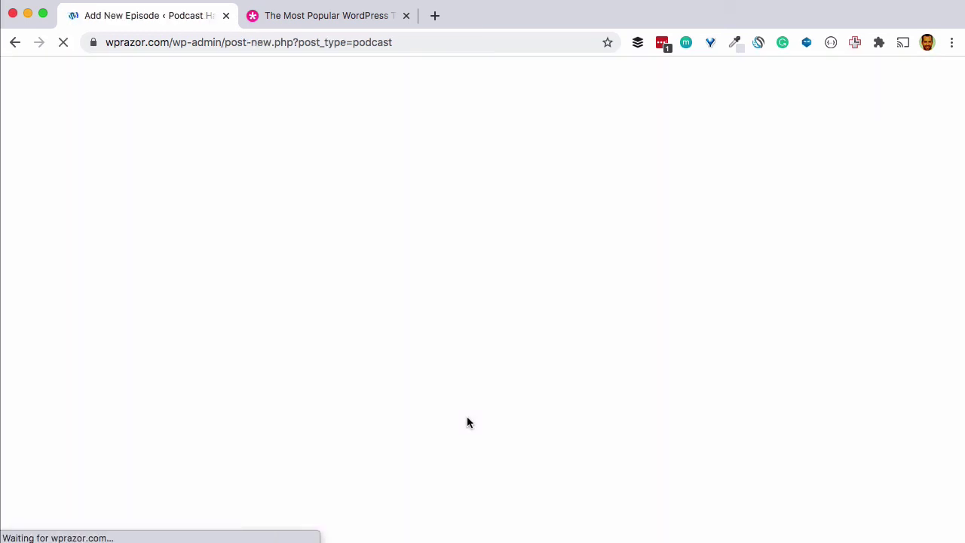
type("The Empire Strikes Back")
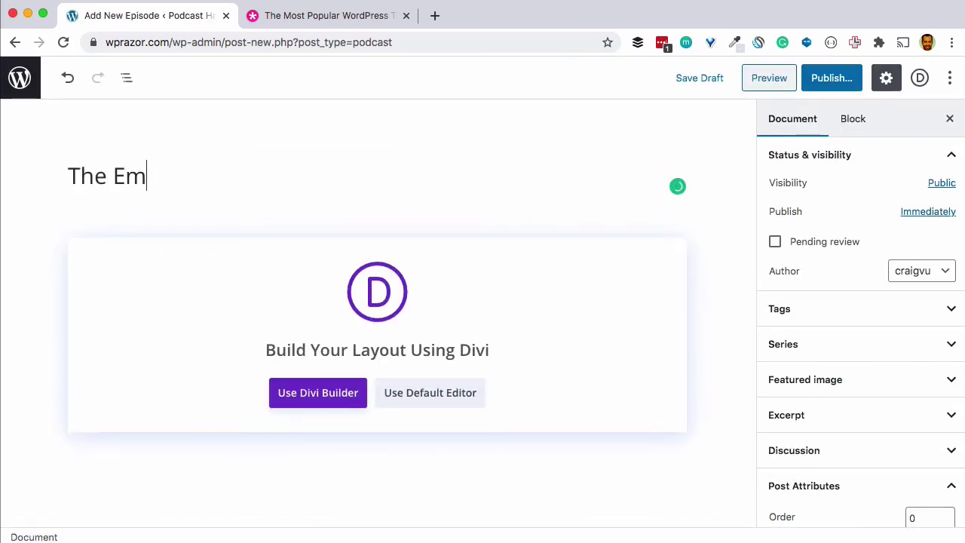
Build the new episode with the Divi Builder, loading the layout of the existing podcast "The Phantom Menace".
left_click(319, 391)
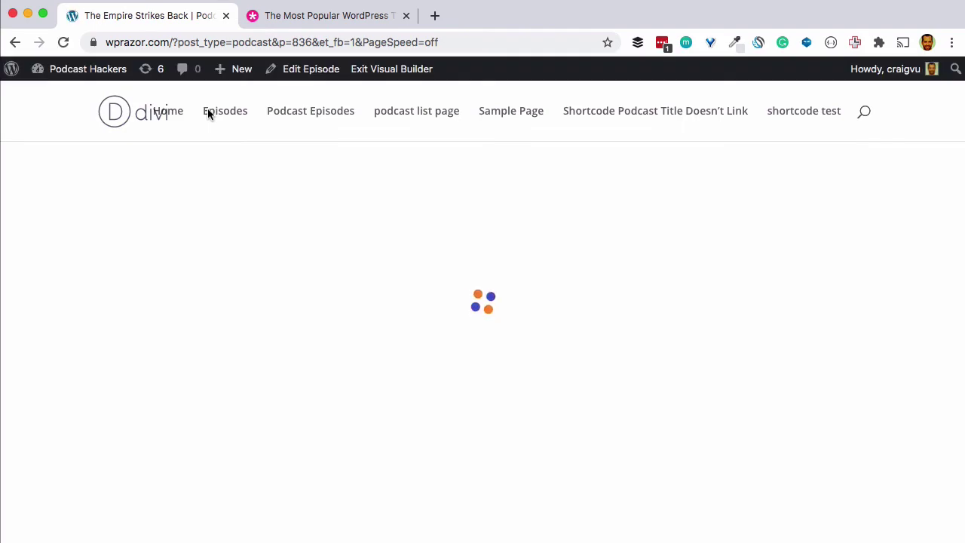
left_click(693, 489)
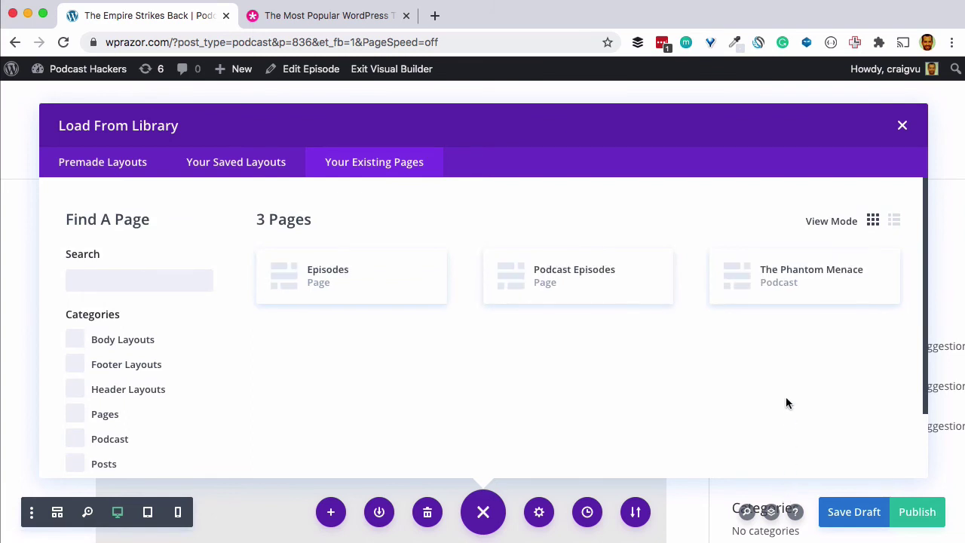
left_click(794, 276)
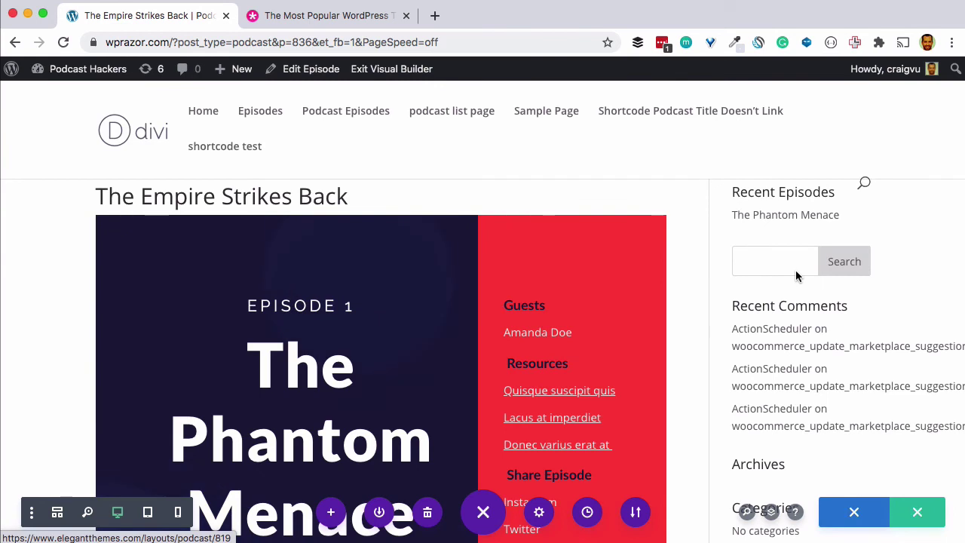
Change the loaded layout's heading to "The Empire Strikes Back" and its episode label to Episode 2.
scroll(297, 373, "down", 1)
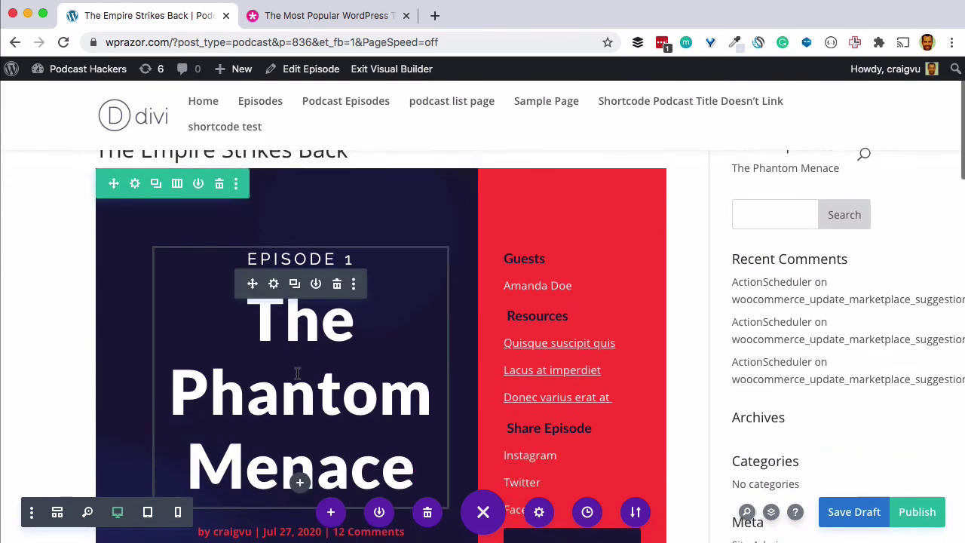
scroll(298, 373, "up", 1)
triple_click(281, 377)
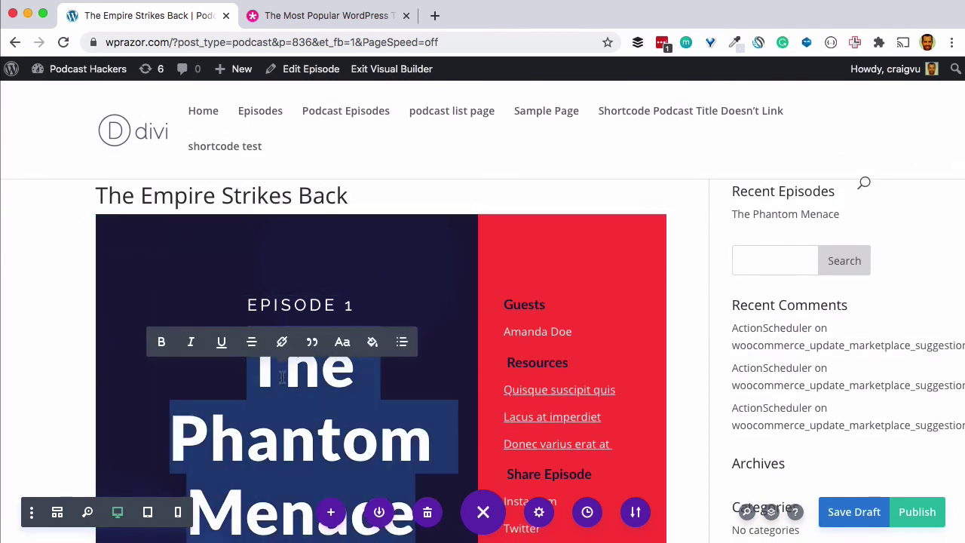
type("The Empire Strikes Back")
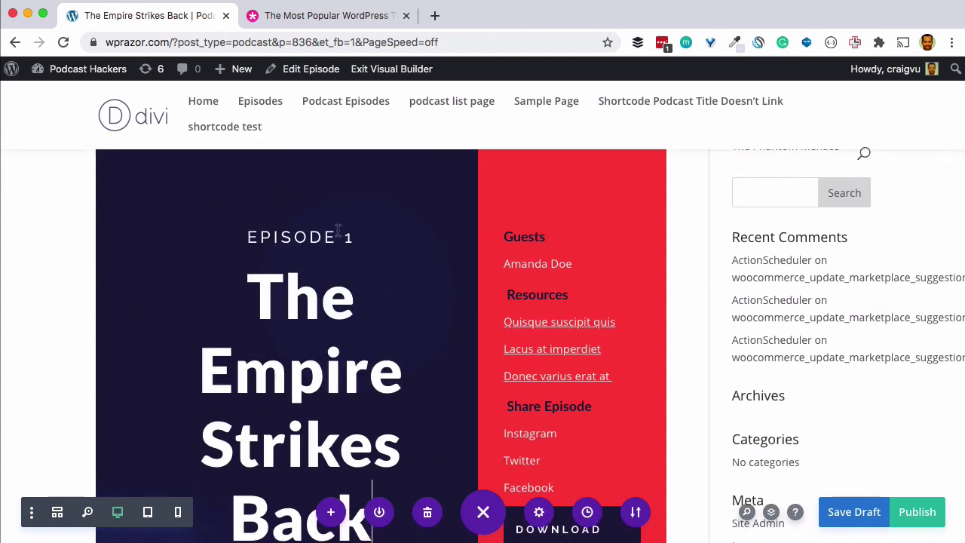
key("BackSpace")
type("2")
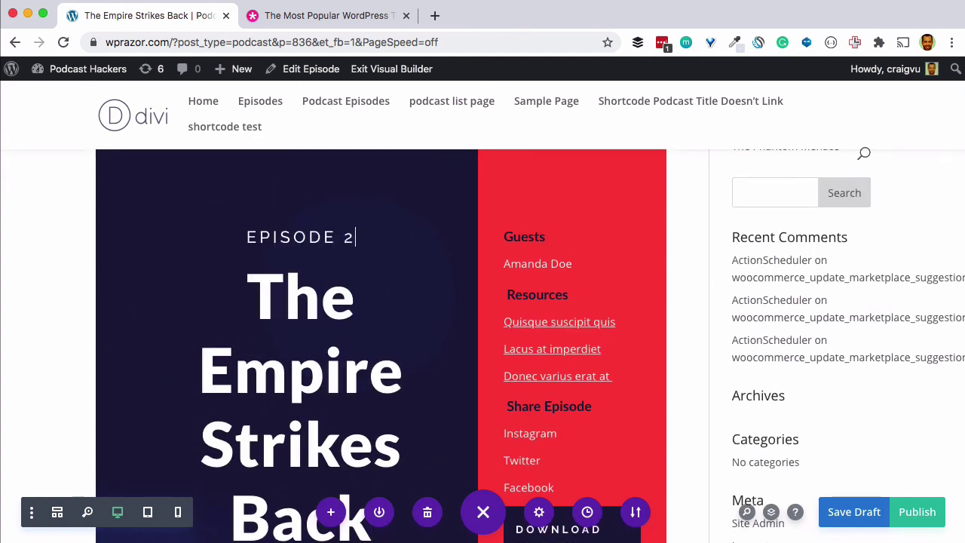
Replace the placeholder name under Guests in the red column with the new guest's full name.
triple_click(538, 263)
type("Jonath")
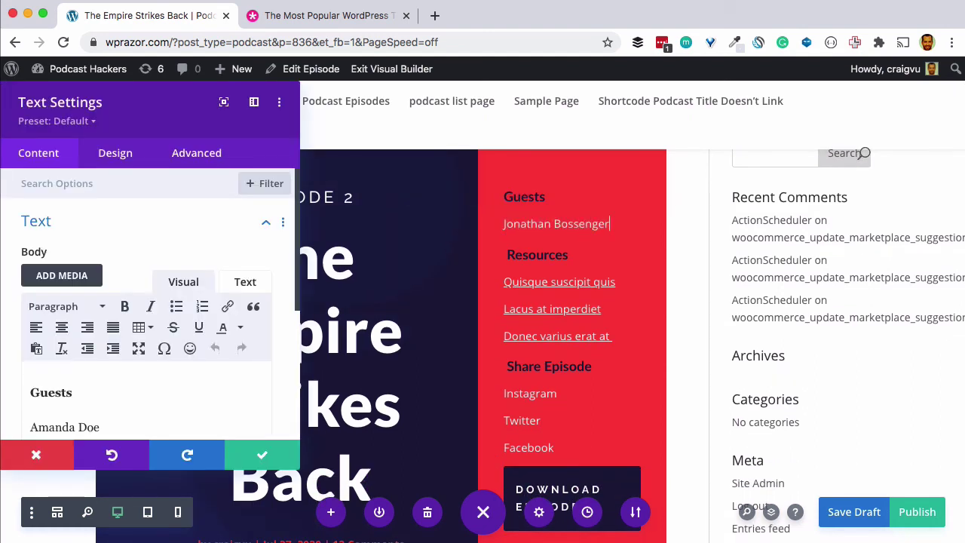
scroll(578, 261, "down", 1)
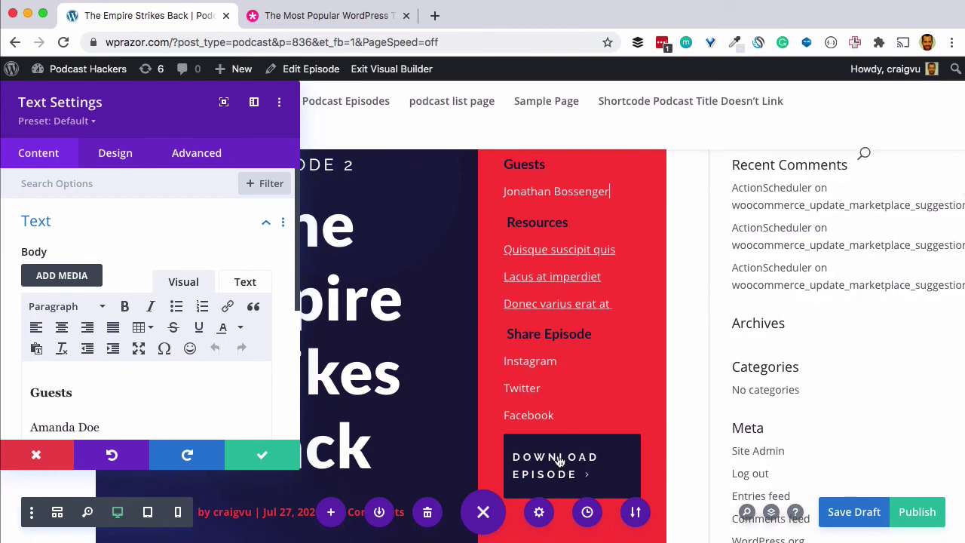
scroll(401, 370, "down", 3)
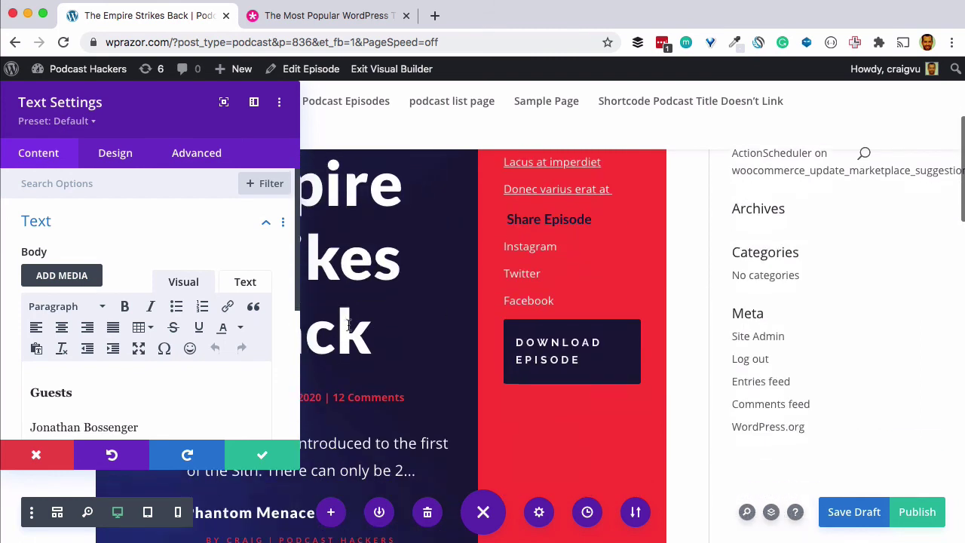
Save the guest text change and set the audio player's title to "The Empire Strikes Back".
left_click(275, 460)
scroll(280, 308, "down", 4)
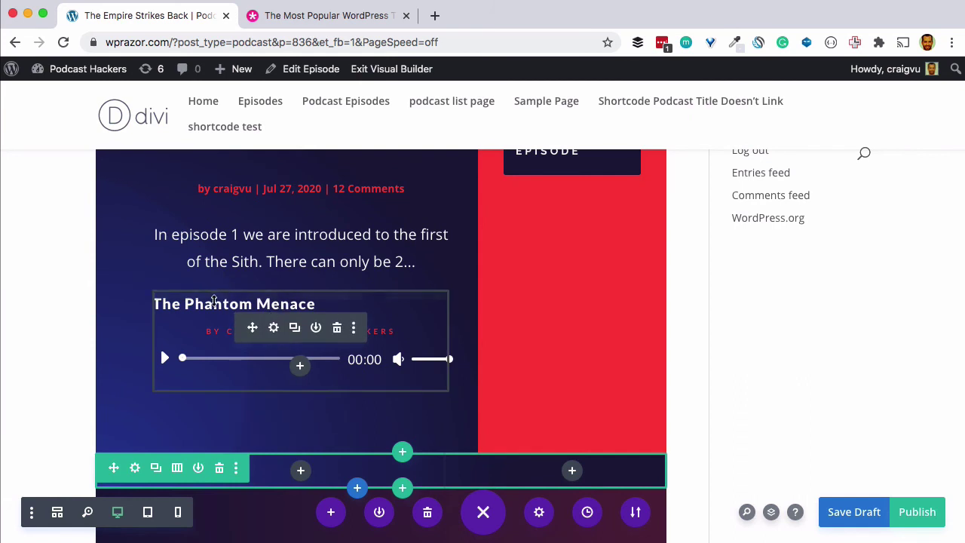
left_click(275, 328)
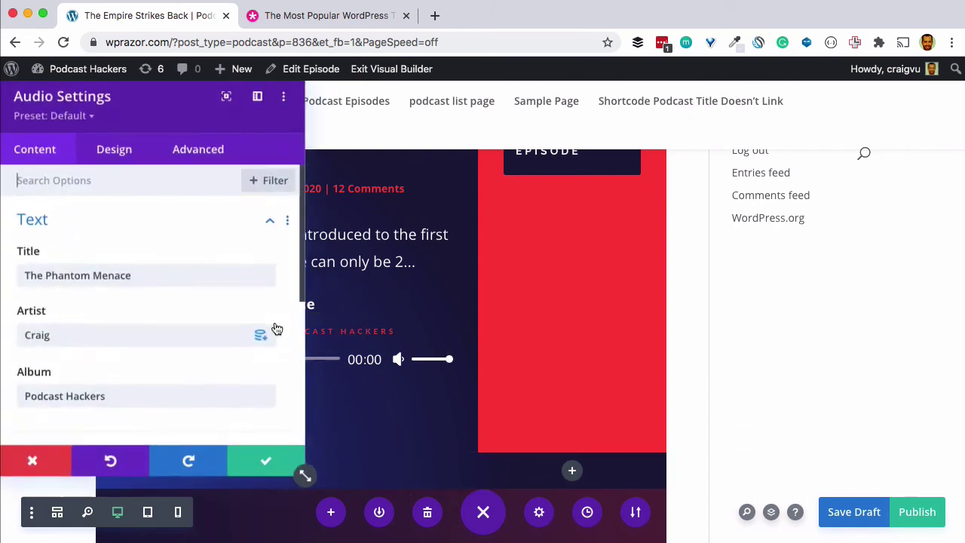
triple_click(134, 274)
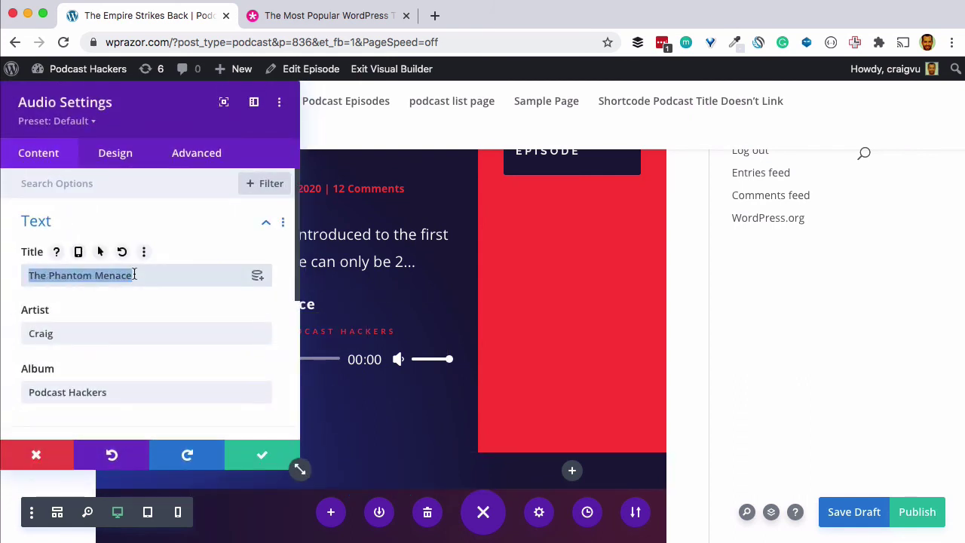
key("BackSpace")
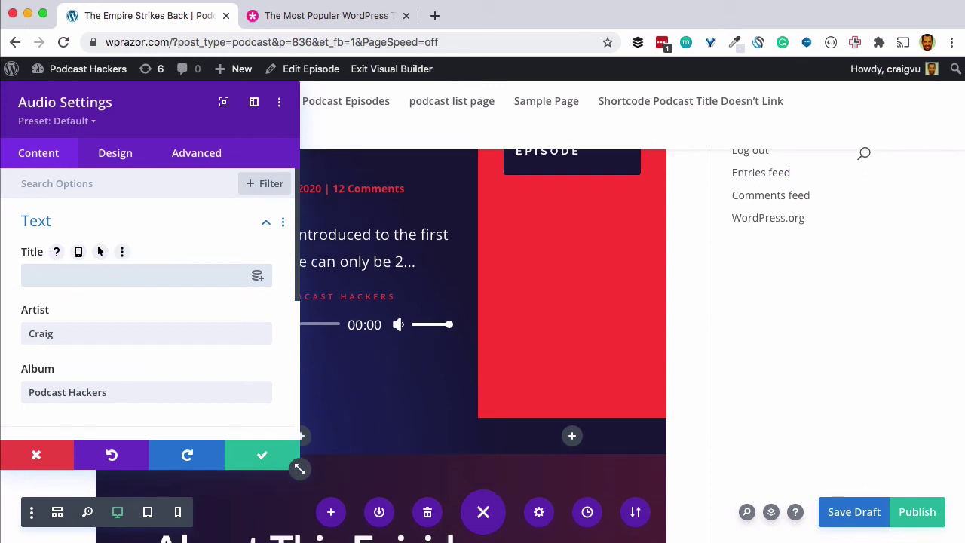
type("The Empire Strikes Back")
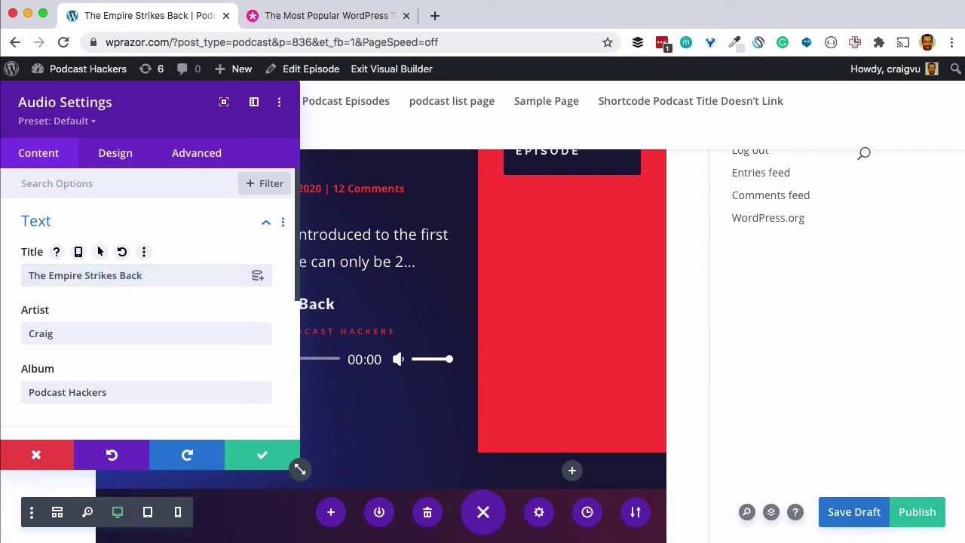
Clear the audio player's artist and album, and save the module.
triple_click(83, 333)
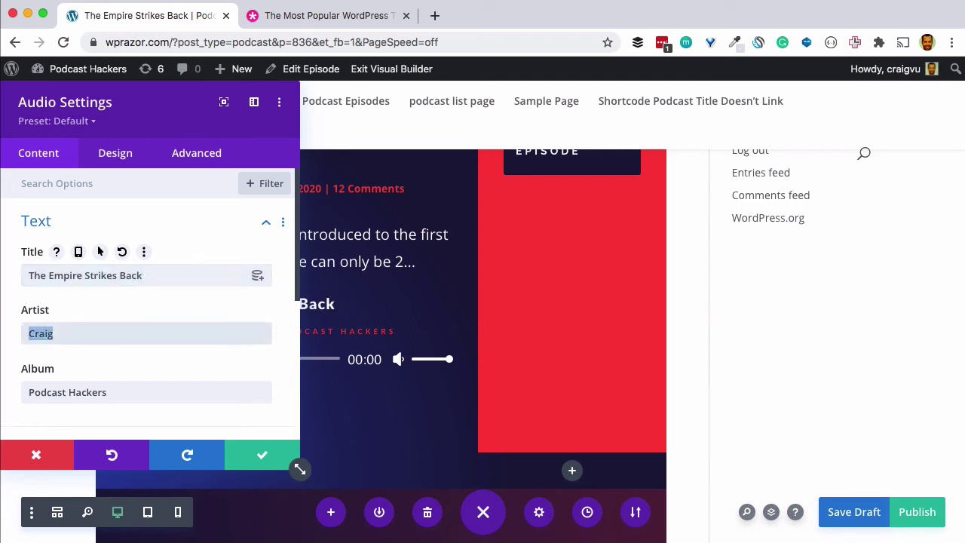
key("BackSpace")
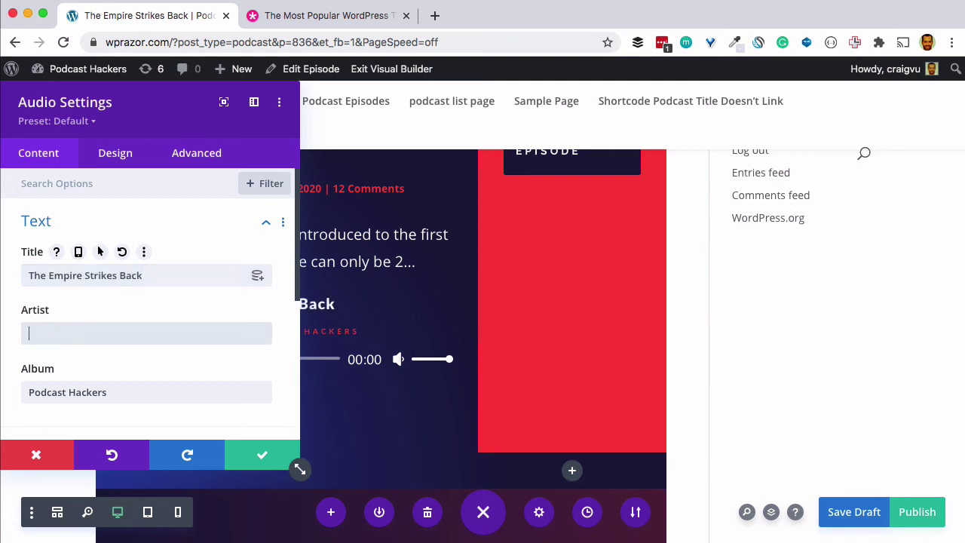
triple_click(92, 388)
key("BackSpace")
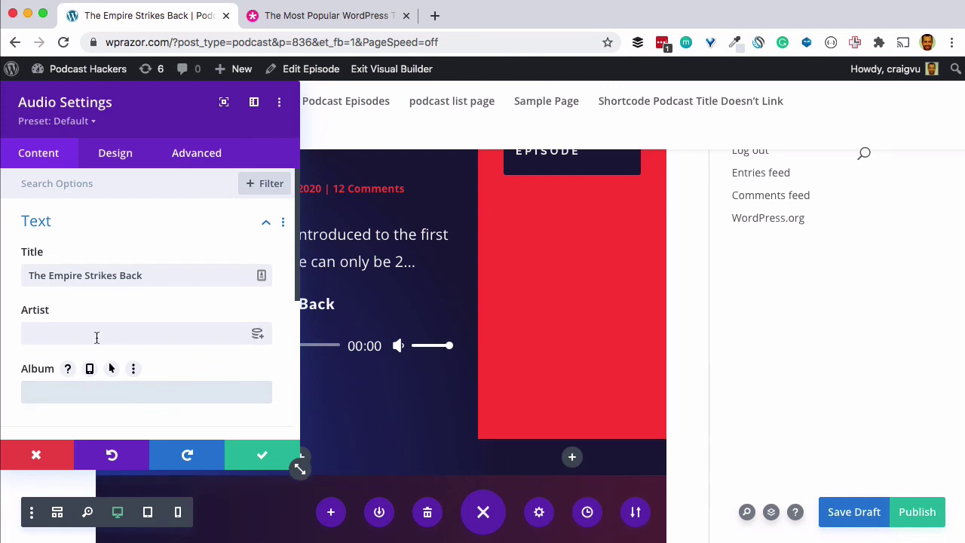
scroll(95, 340, "down", 5)
left_click(225, 253)
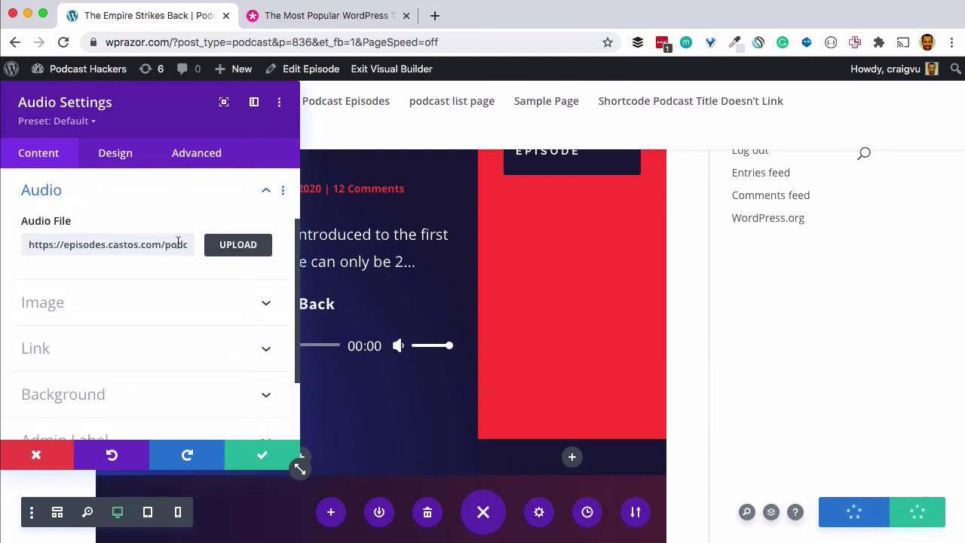
left_click(151, 242)
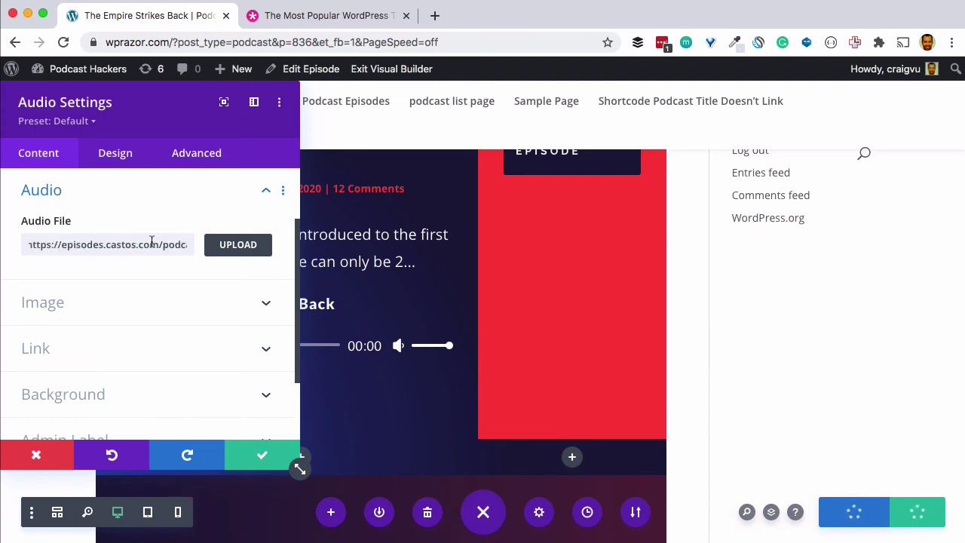
left_click(260, 450)
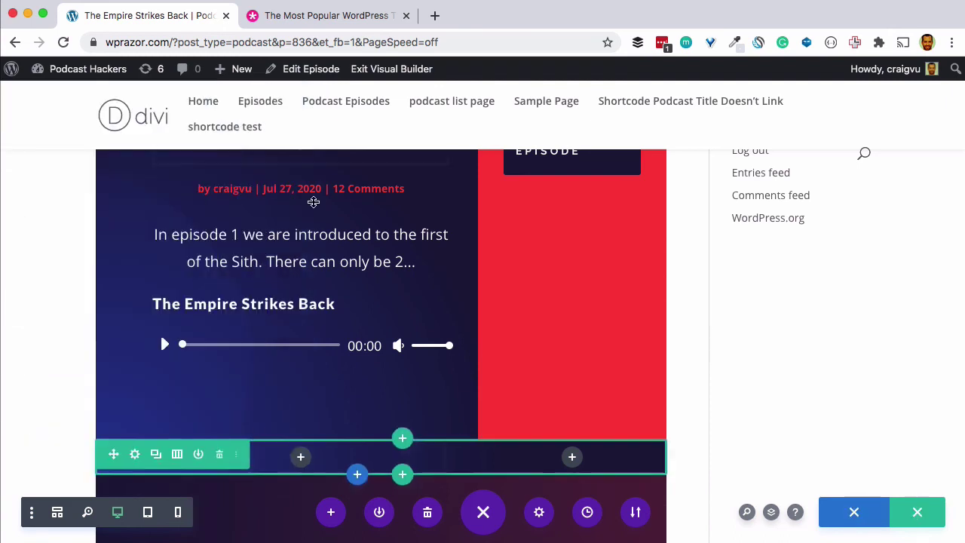
Clear the audio player's title and save the episode page as a draft.
scroll(299, 319, "up", 4)
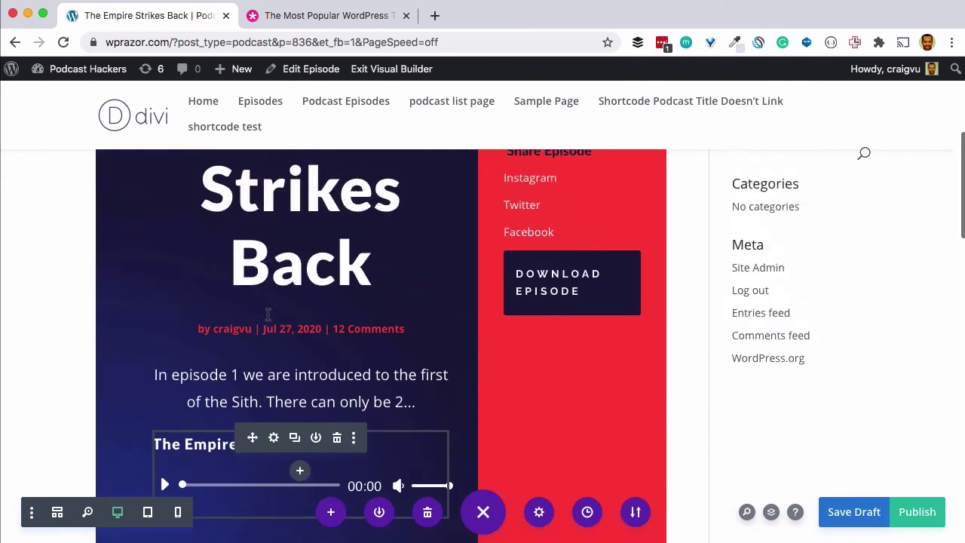
scroll(214, 342, "down", 2)
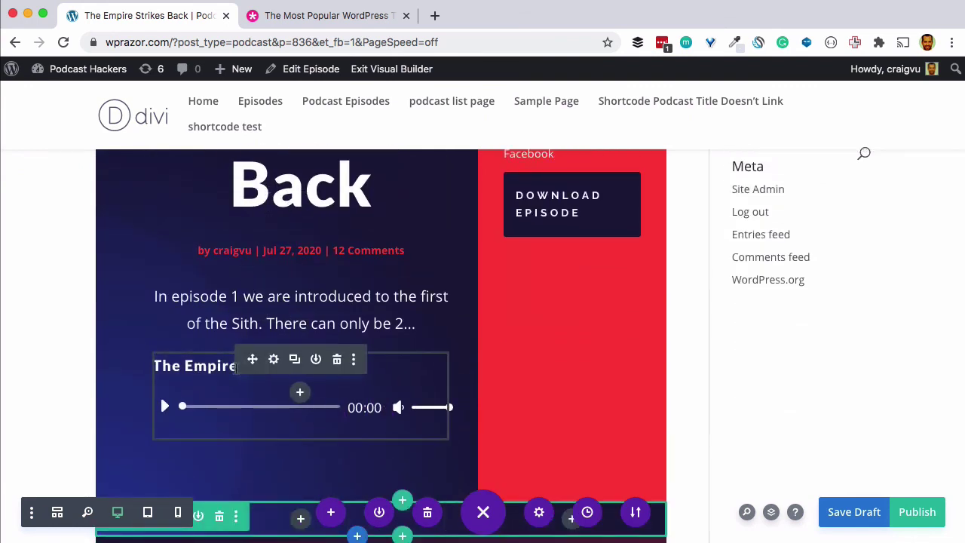
left_click(265, 353)
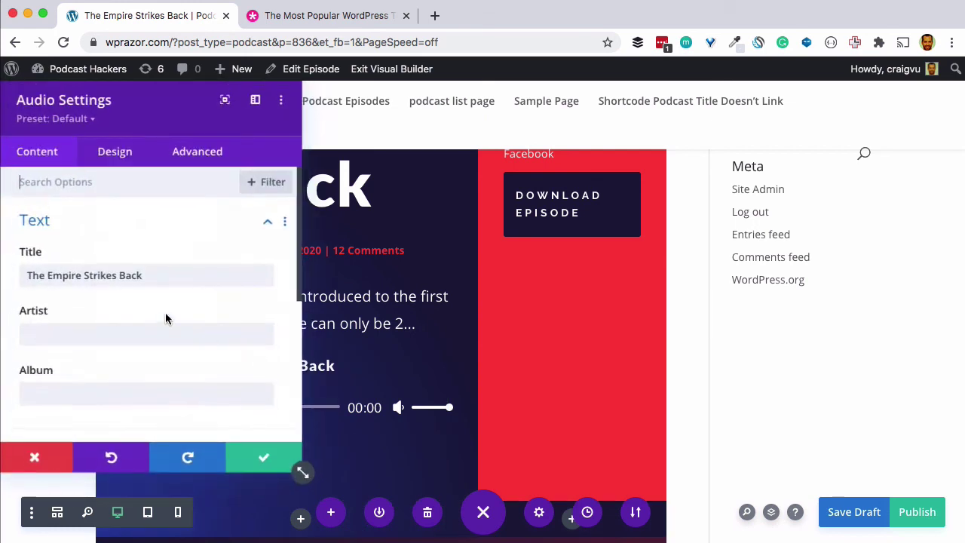
triple_click(95, 275)
key("BackSpace")
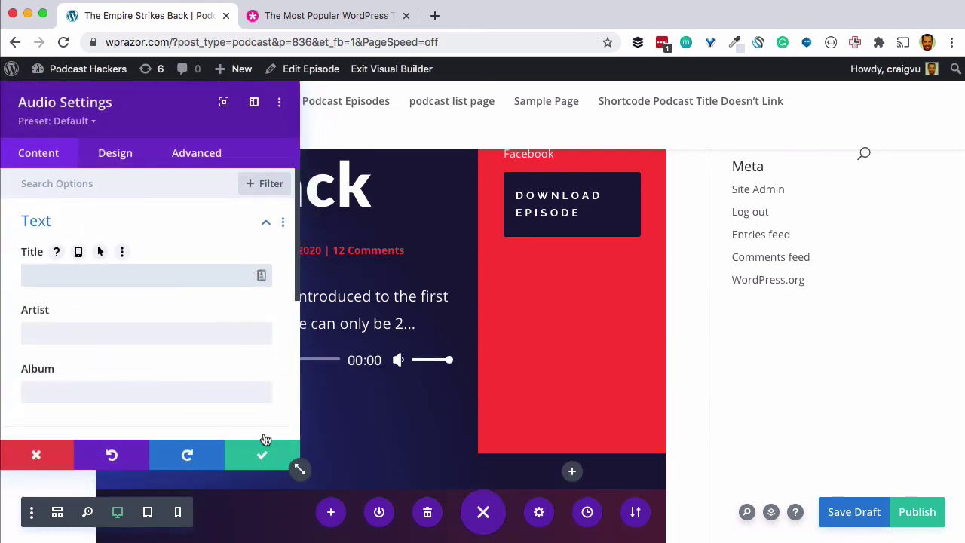
scroll(265, 438, "down", 5)
left_click(264, 452)
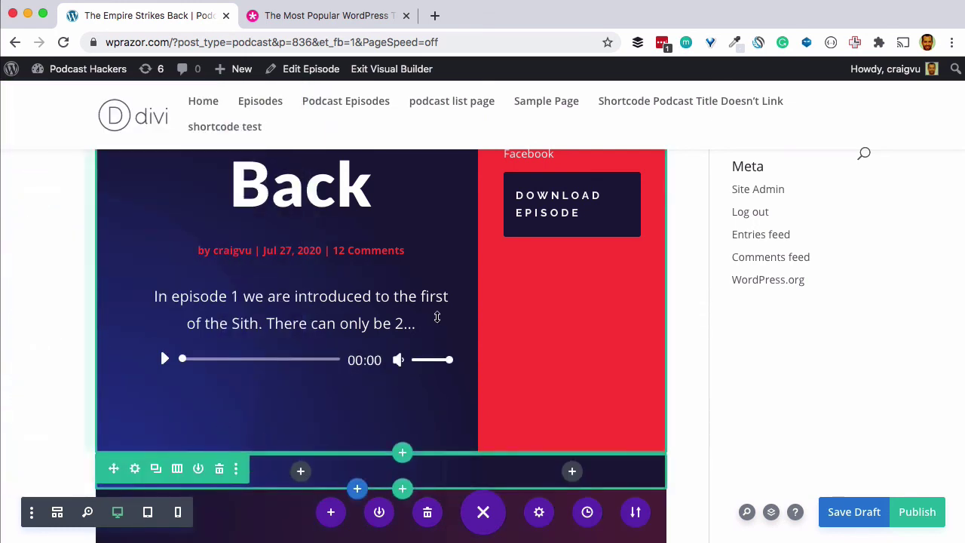
left_click(856, 515)
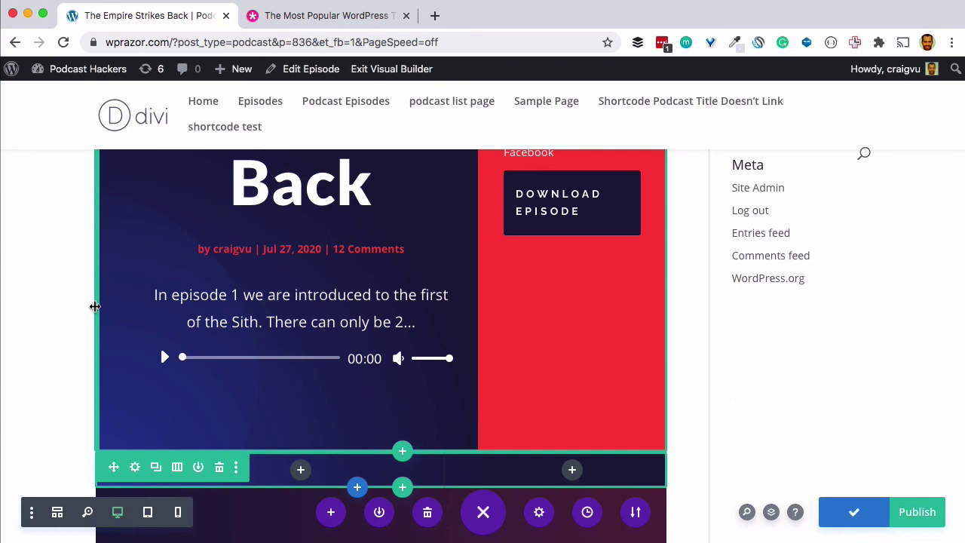
Open the episode in the WordPress editor, upload the whoosh-metal-feedback audio as its podcast file, and save the draft.
left_click(320, 70)
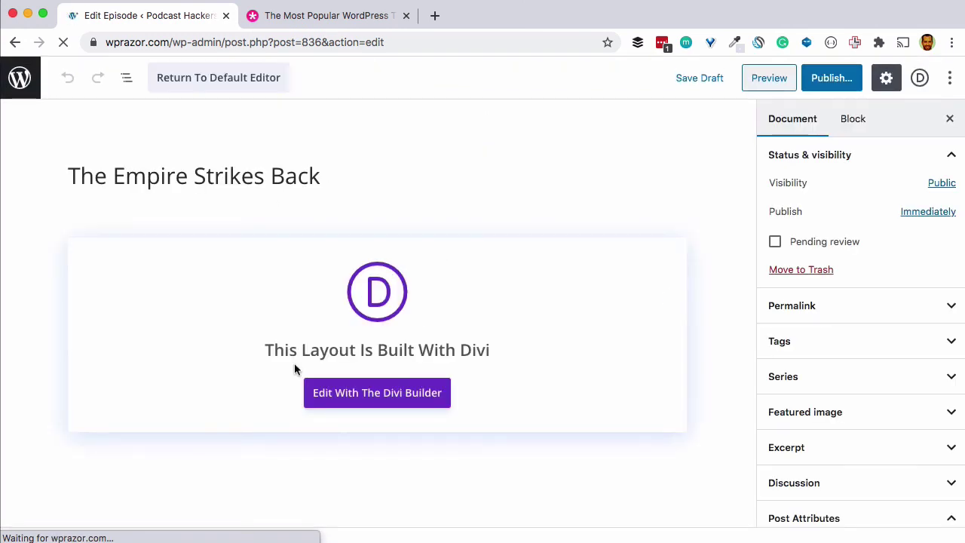
scroll(295, 368, "down", 5)
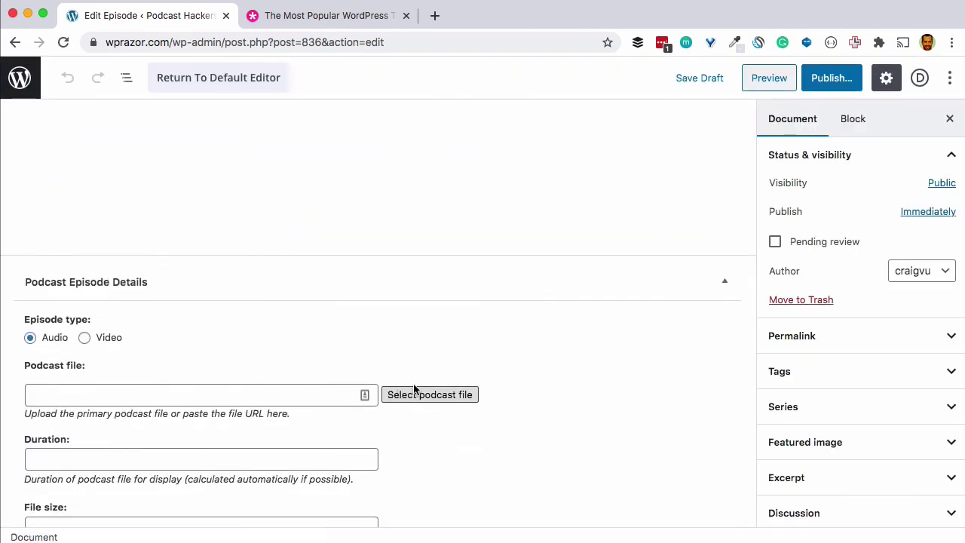
left_click(421, 394)
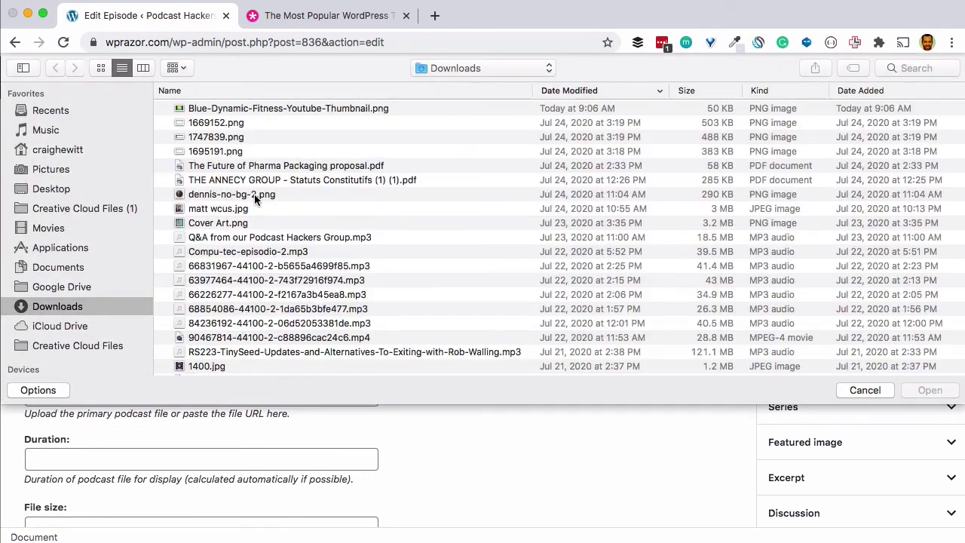
left_click(257, 267)
scroll(265, 317, "down", 10)
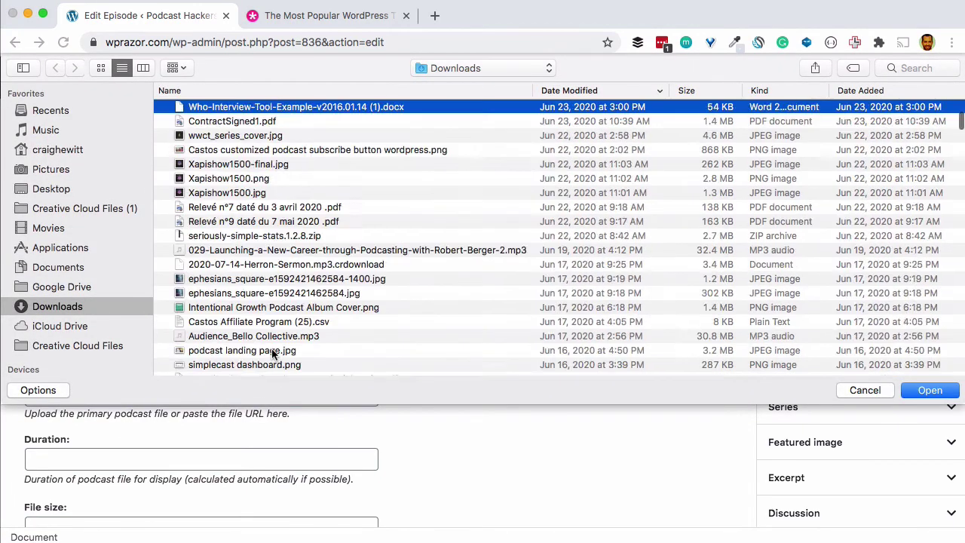
left_click(930, 389)
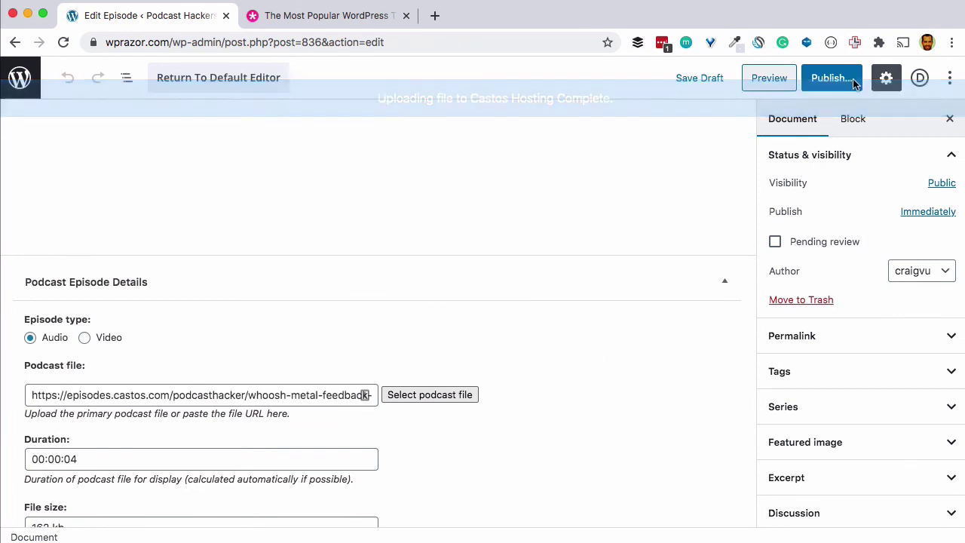
left_click(709, 78)
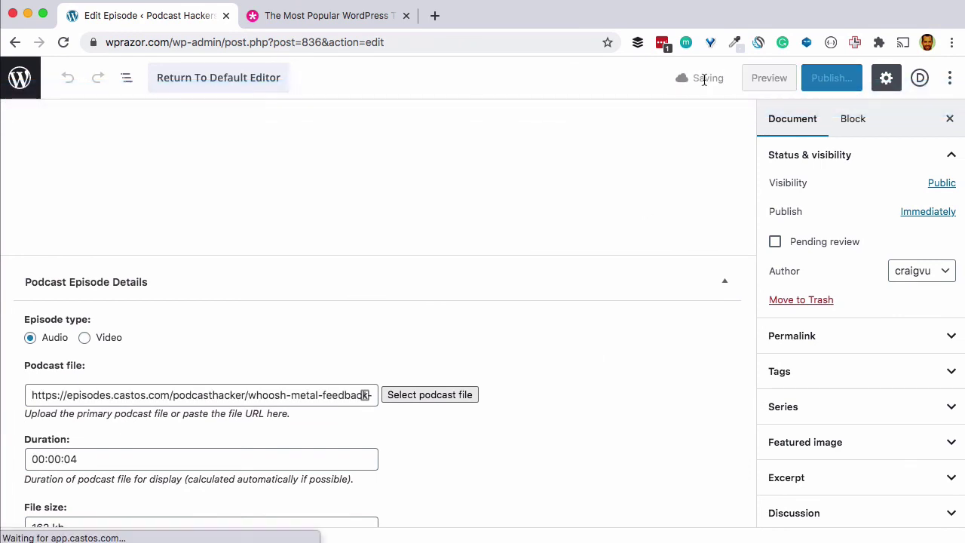
Copy the uploaded podcast file's URL and reopen the episode in the Divi Builder.
left_click(124, 401)
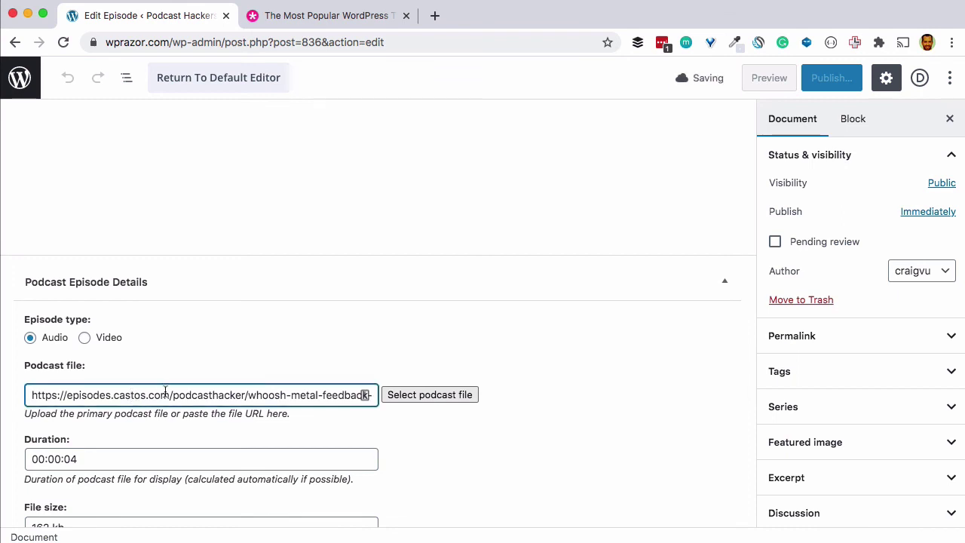
triple_click(171, 393)
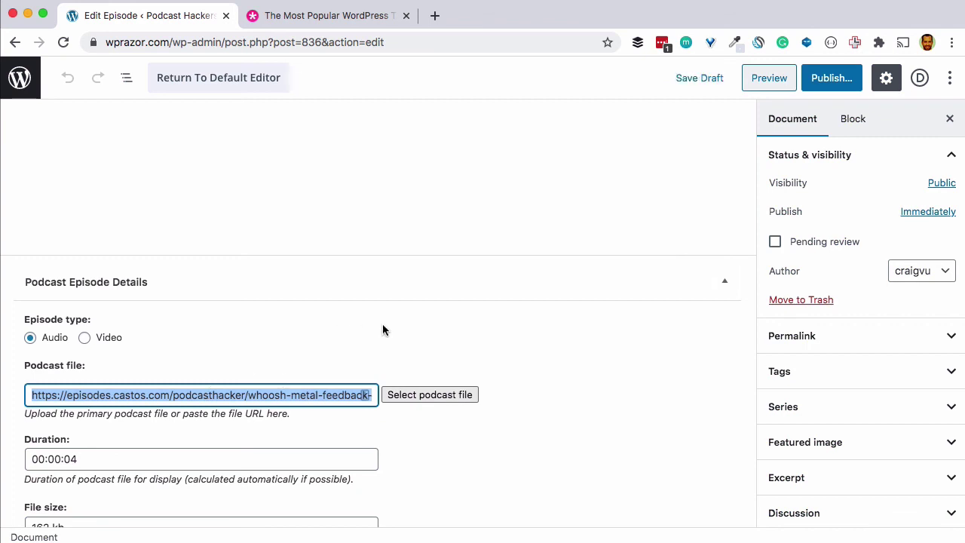
scroll(382, 330, "up", 10)
left_click(373, 394)
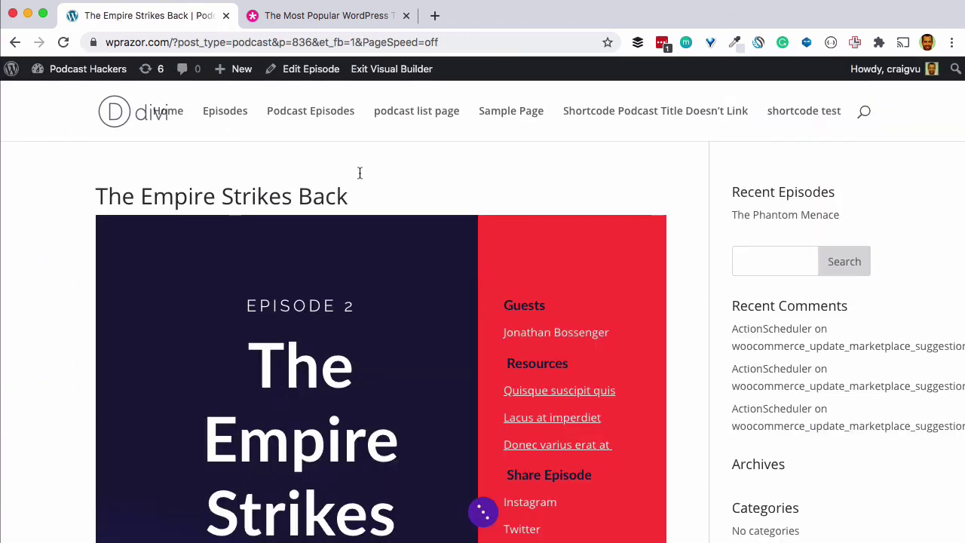
Replace the audio player's file URL with the copied podcast file URL and save the module.
scroll(360, 173, "down", 5)
scroll(360, 173, "down", 3)
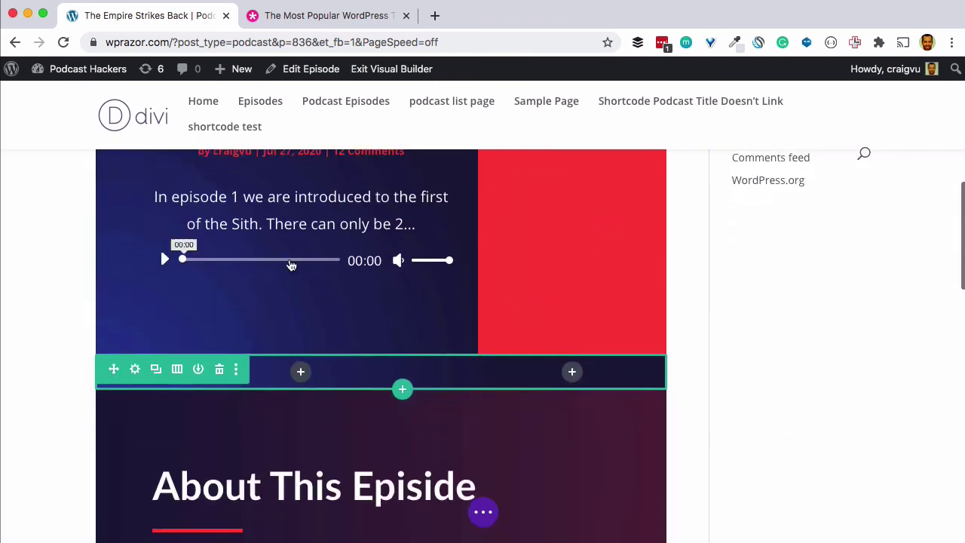
mouse_move(262, 263)
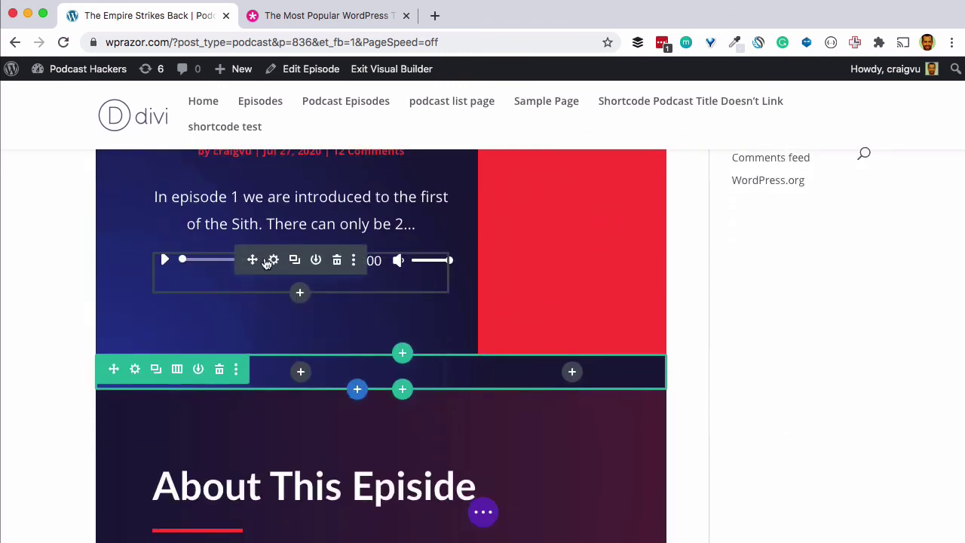
left_click(274, 260)
scroll(181, 287, "down", 10)
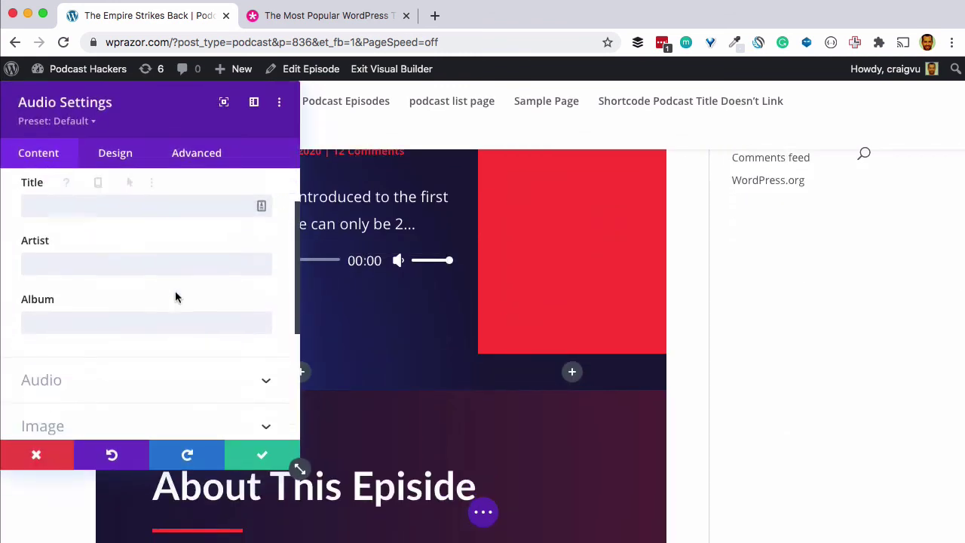
scroll(196, 271, "up", 2)
left_click(162, 294)
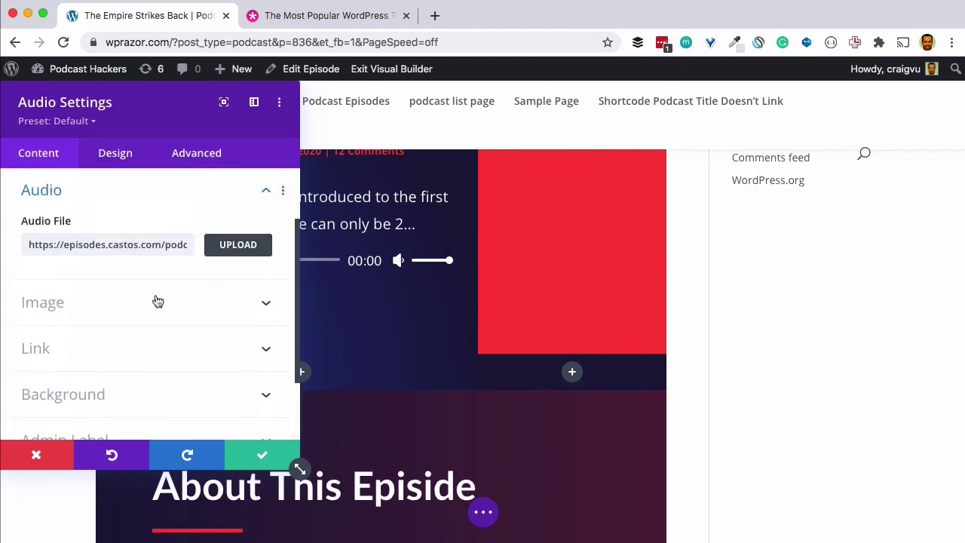
triple_click(94, 230)
key("Right")
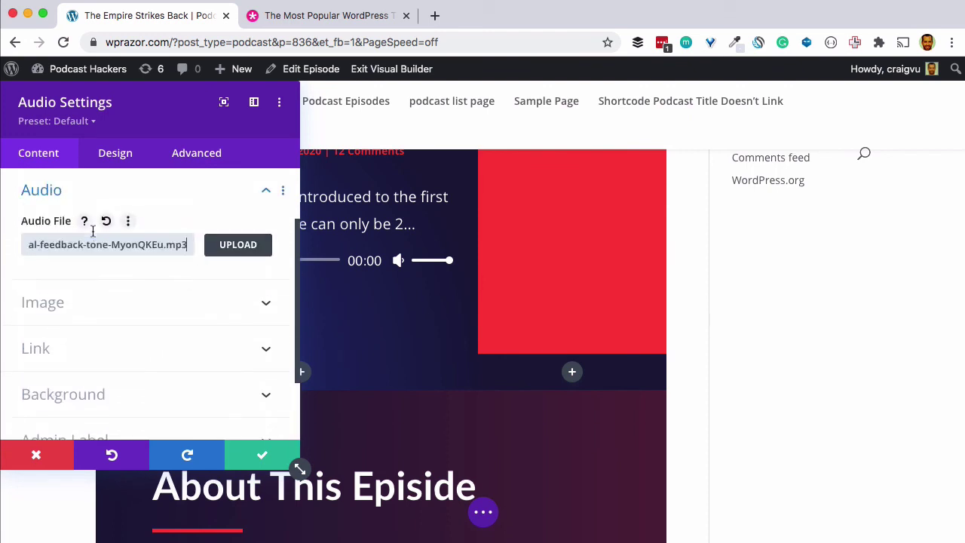
left_click(266, 456)
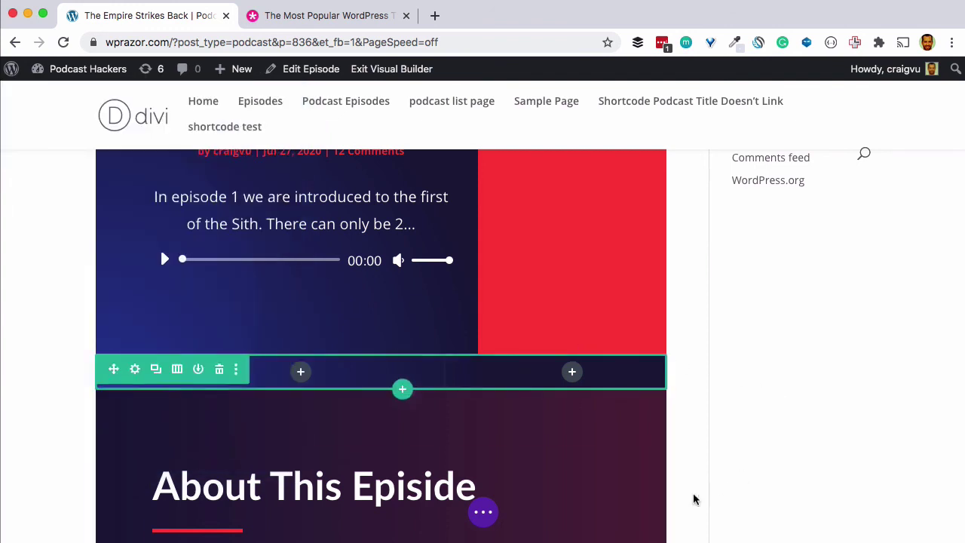
Publish the "The Empire Strikes Back" episode from the builder.
left_click(483, 513)
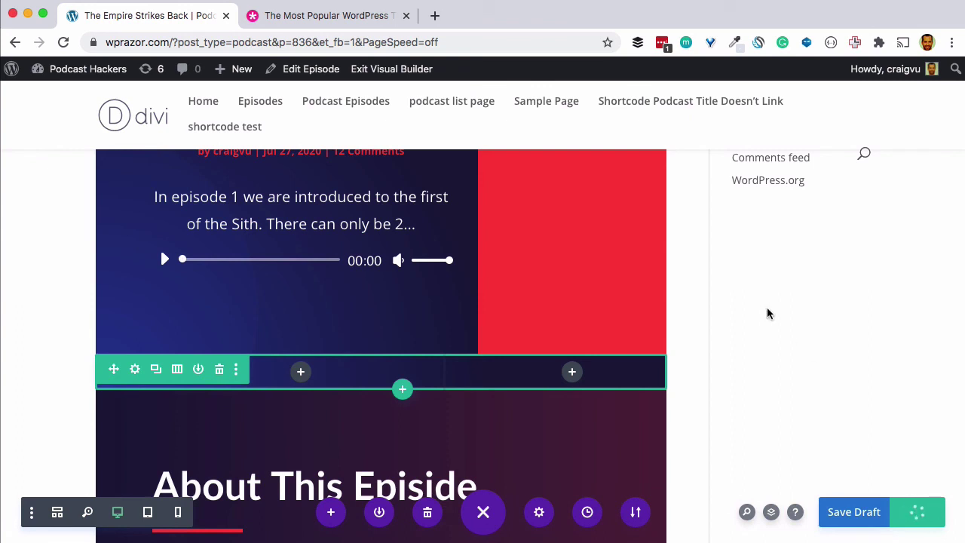
scroll(767, 307, "up", 5)
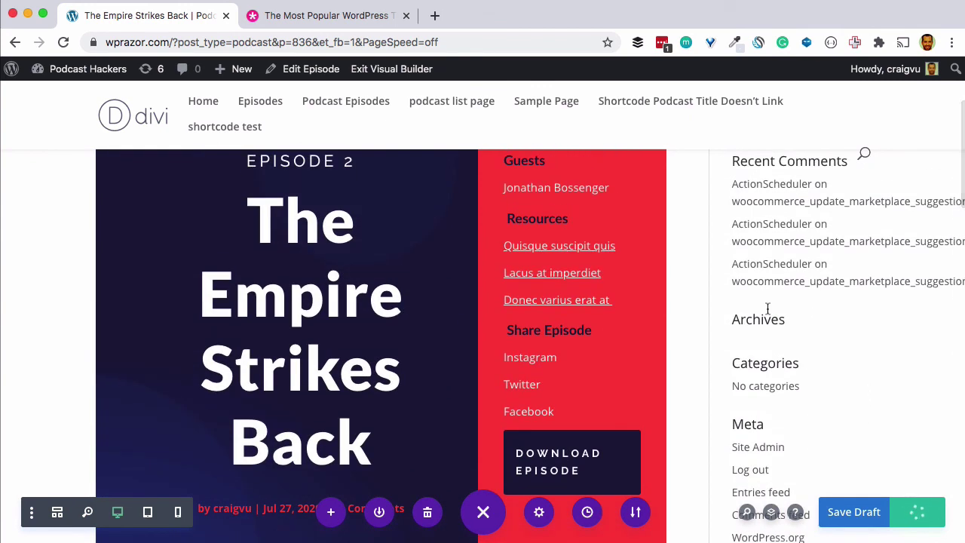
mouse_move(247, 218)
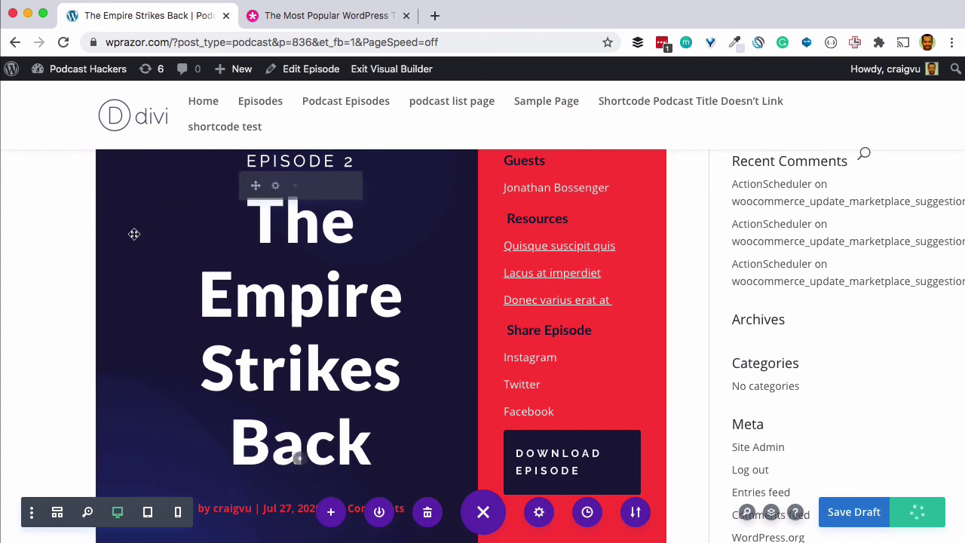
View the live Episodes page from the site's page list and examine its welcome header, intro player and podcast episode listing.
left_click(98, 78)
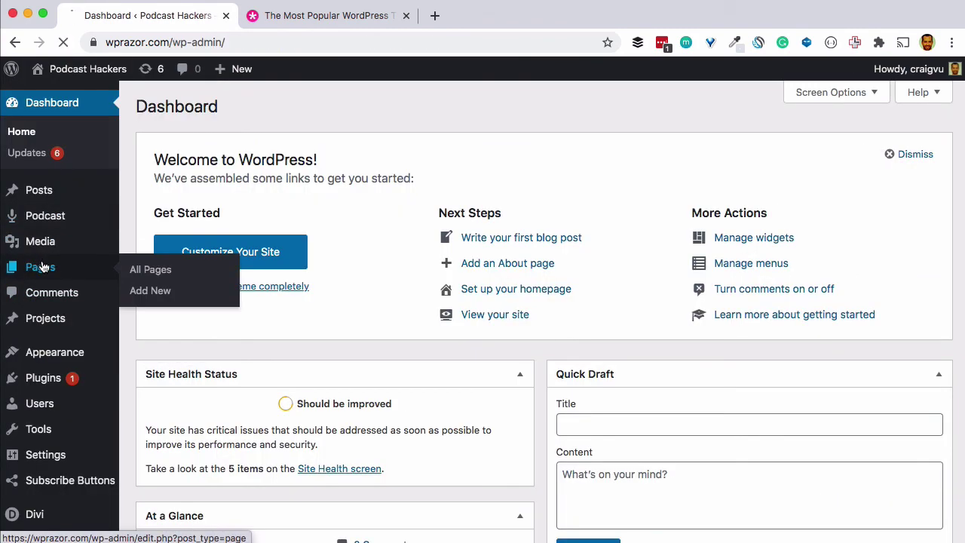
left_click(39, 267)
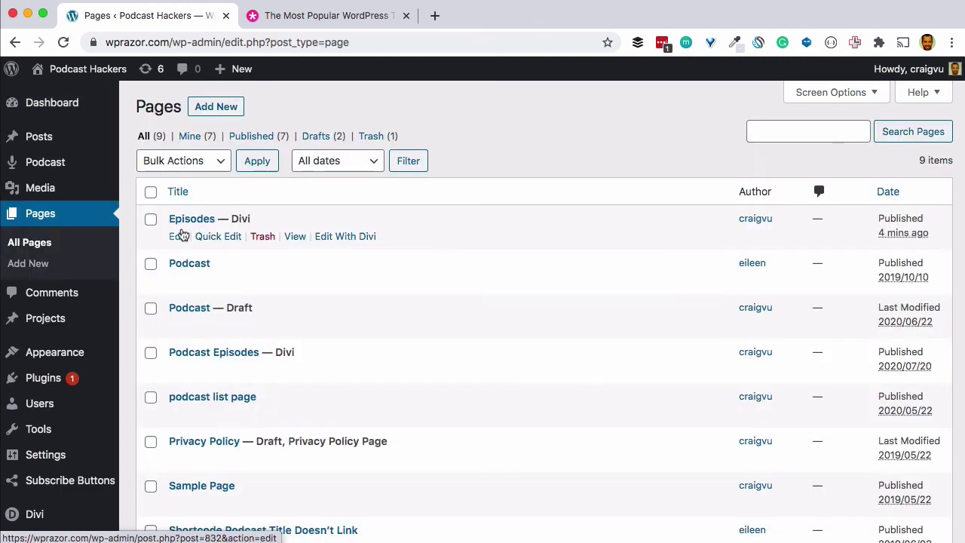
left_click(294, 237)
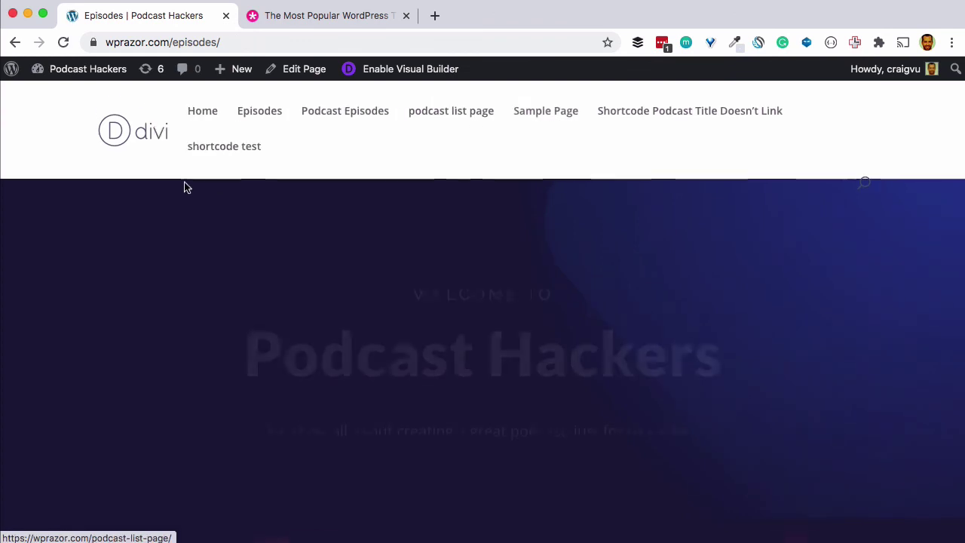
scroll(320, 330, "down", 1)
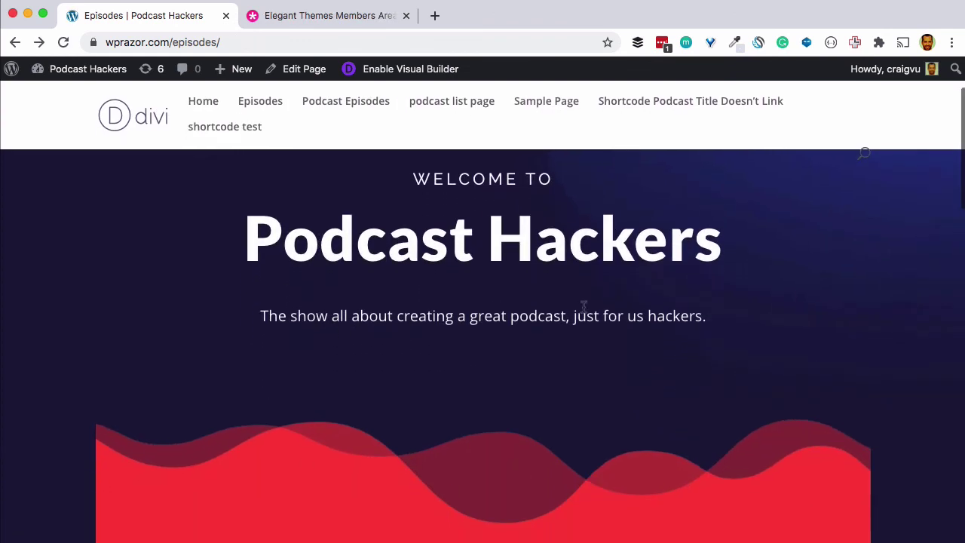
scroll(207, 319, "down", 5)
scroll(207, 313, "down", 3)
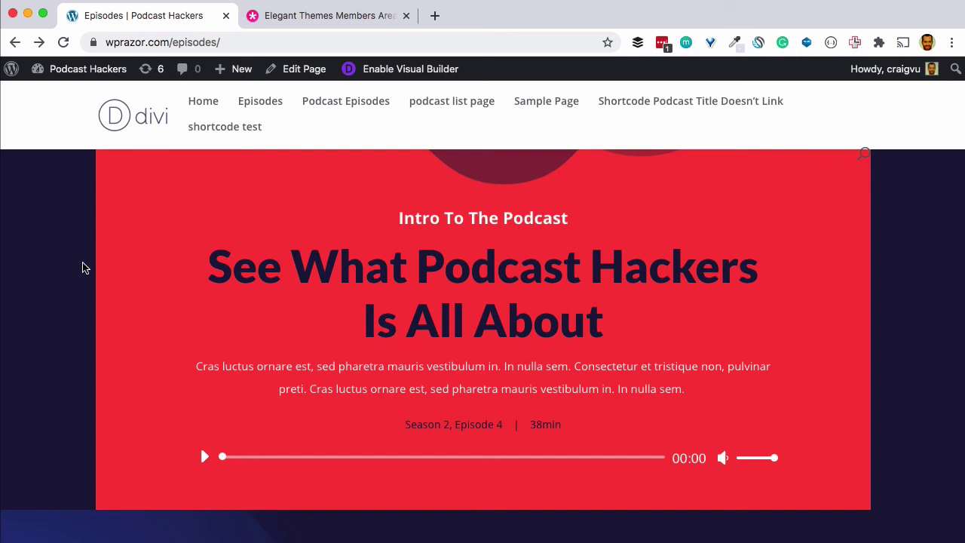
scroll(83, 268, "down", 4)
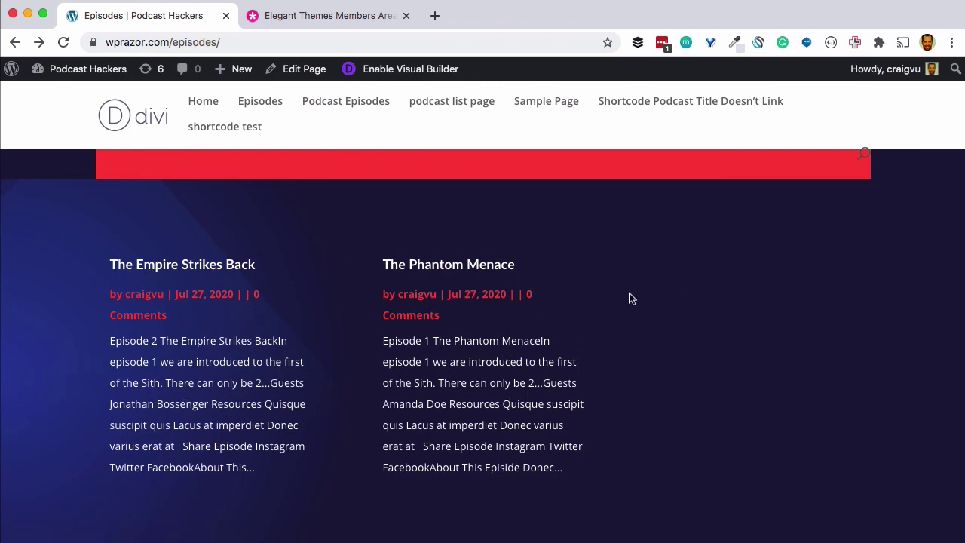
scroll(707, 321, "down", 2)
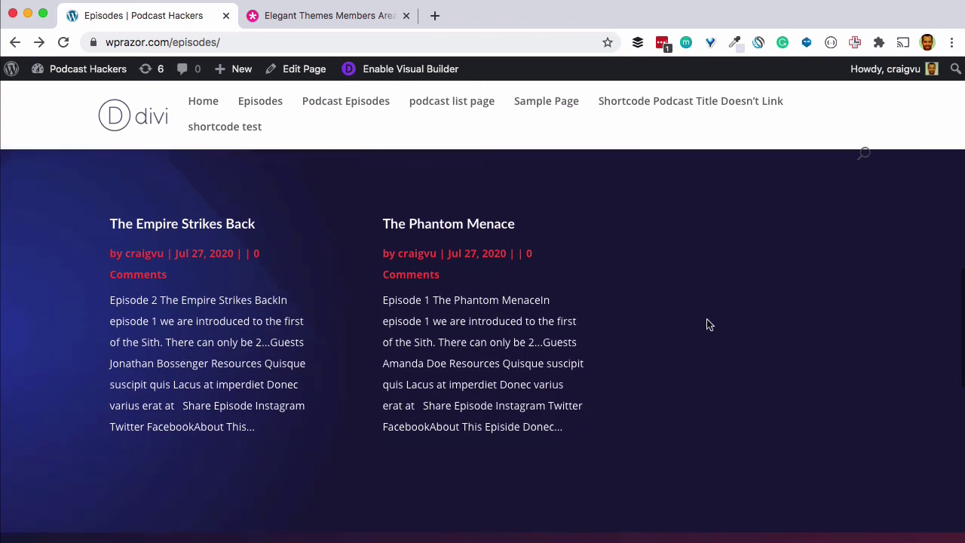